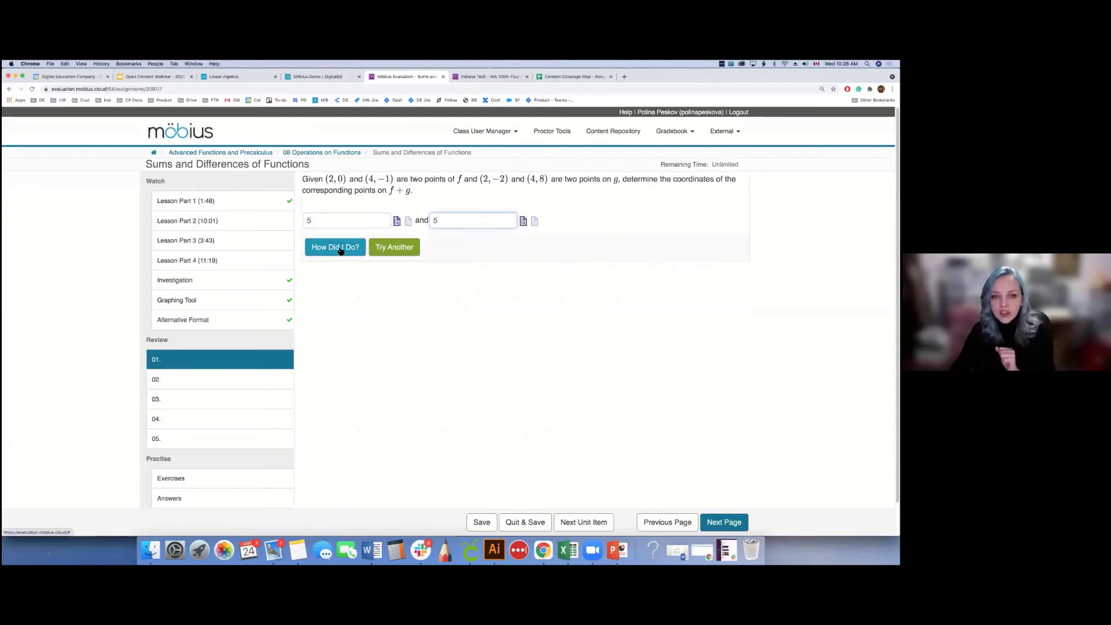
Check the entered answers to review question 01 and generate two further versions of the question.
{"action": "left_click", "coordinate": [341, 249]}
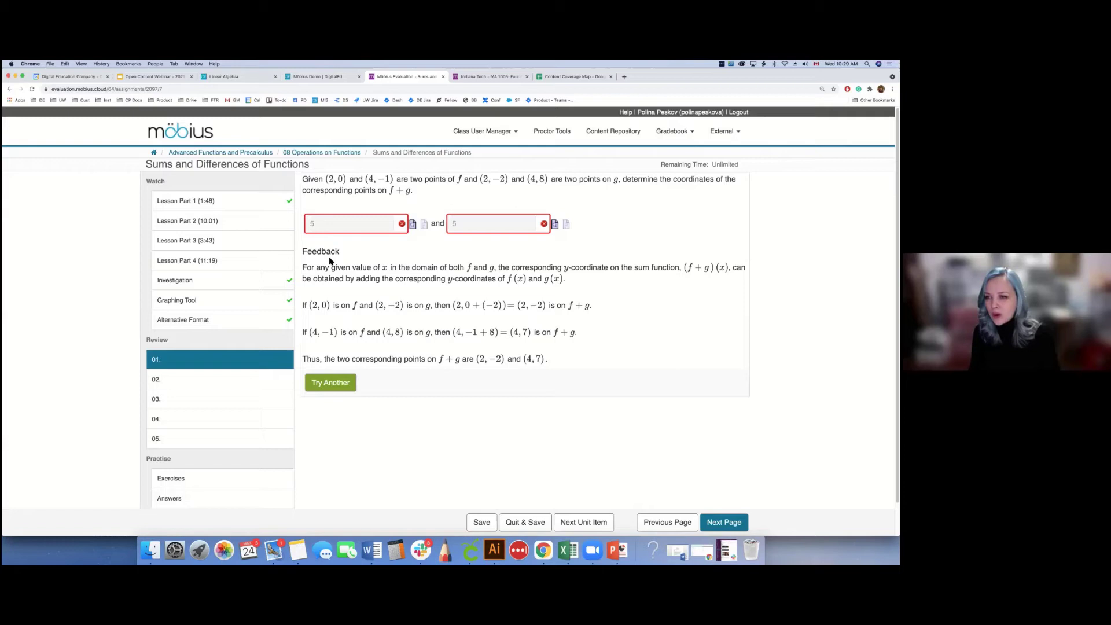
{"action": "left_click", "coordinate": [322, 384]}
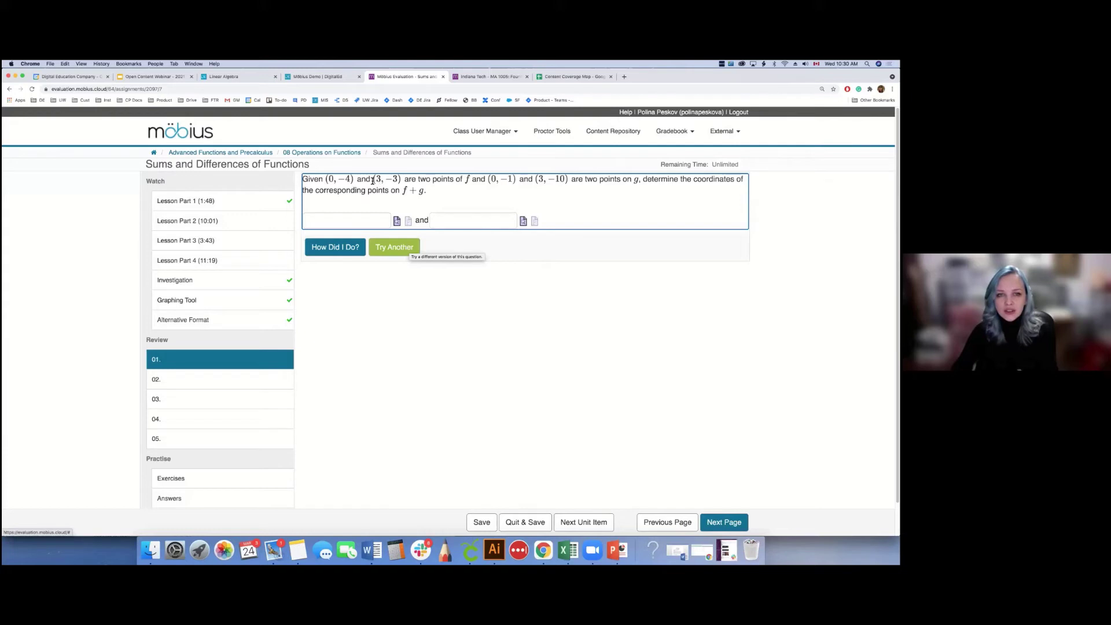
{"action": "left_click", "coordinate": [397, 180]}
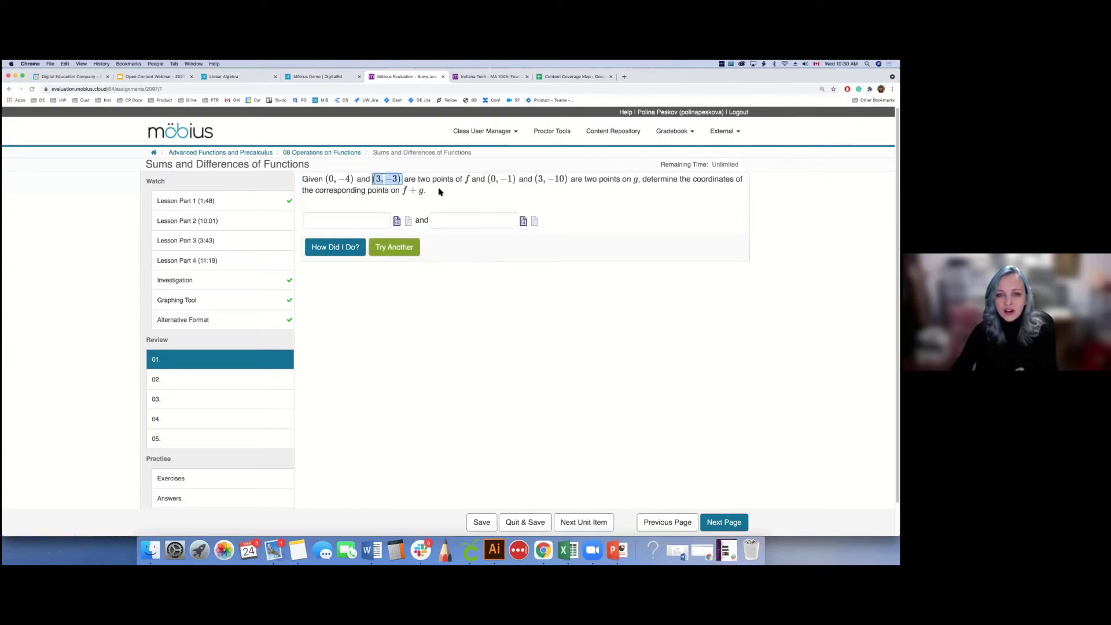
{"action": "left_click", "coordinate": [429, 219]}
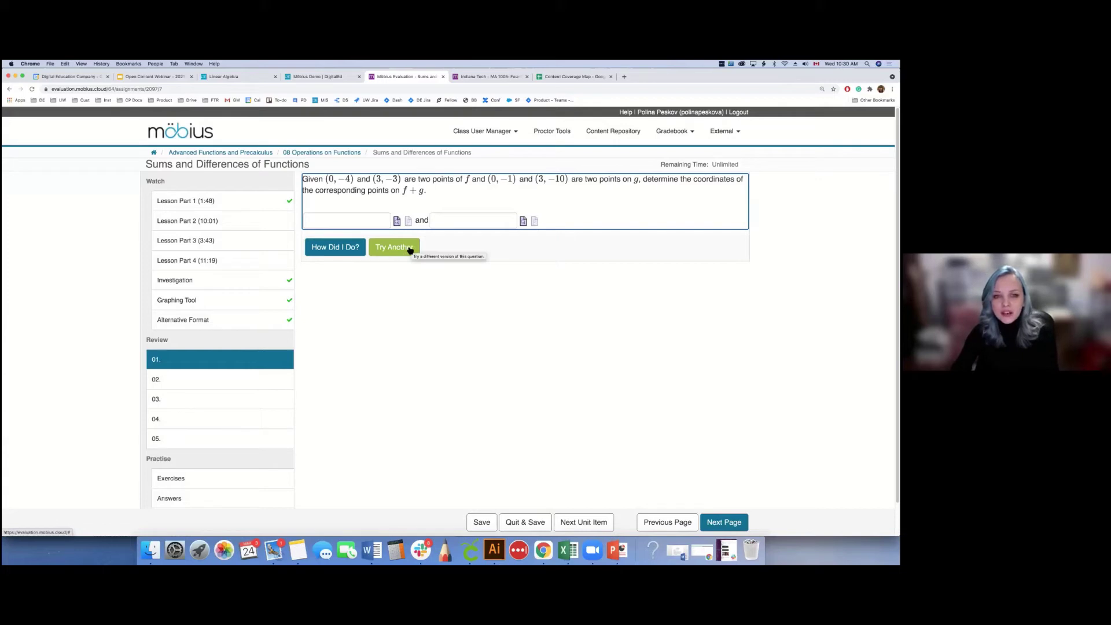
{"action": "left_click", "coordinate": [410, 249]}
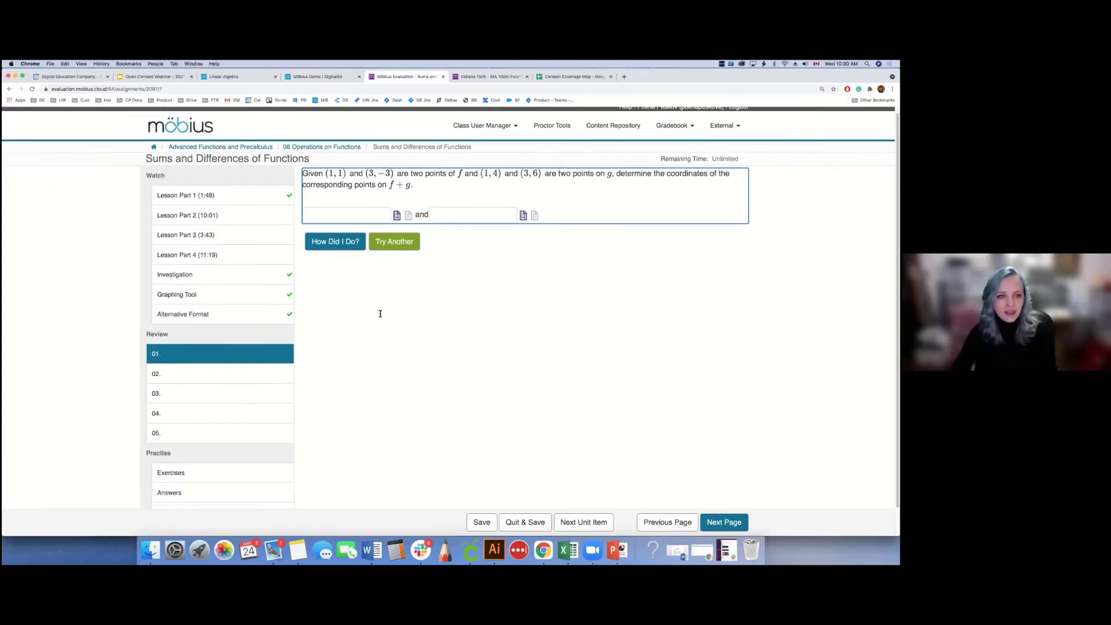
Open the Algebra & Trigonometry class from the system homepage and browse the items in Chapter 10 Further Applications of Trigonometry.
{"action": "left_click", "coordinate": [154, 154]}
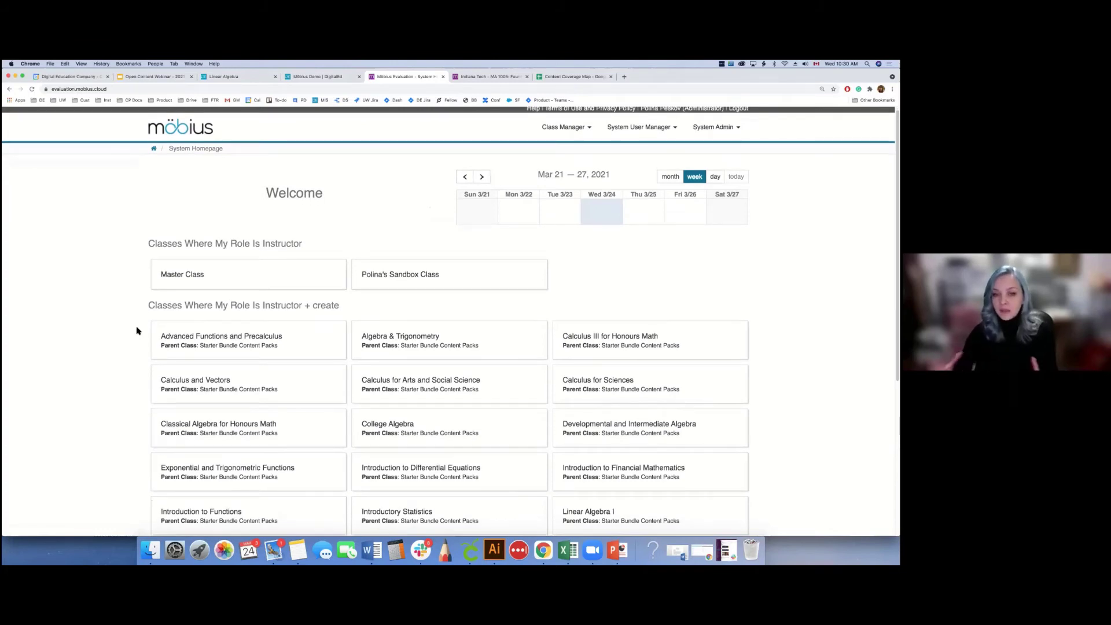
{"action": "left_click", "coordinate": [391, 348]}
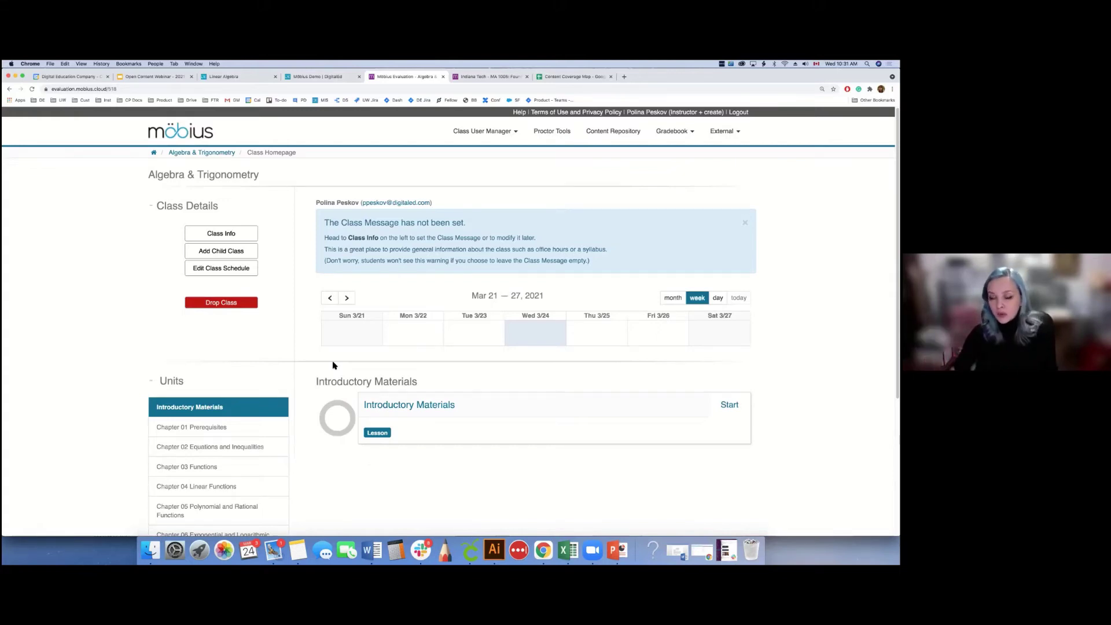
{"action": "scroll", "coordinate": [333, 365], "scroll_direction": "down", "scroll_amount": 1}
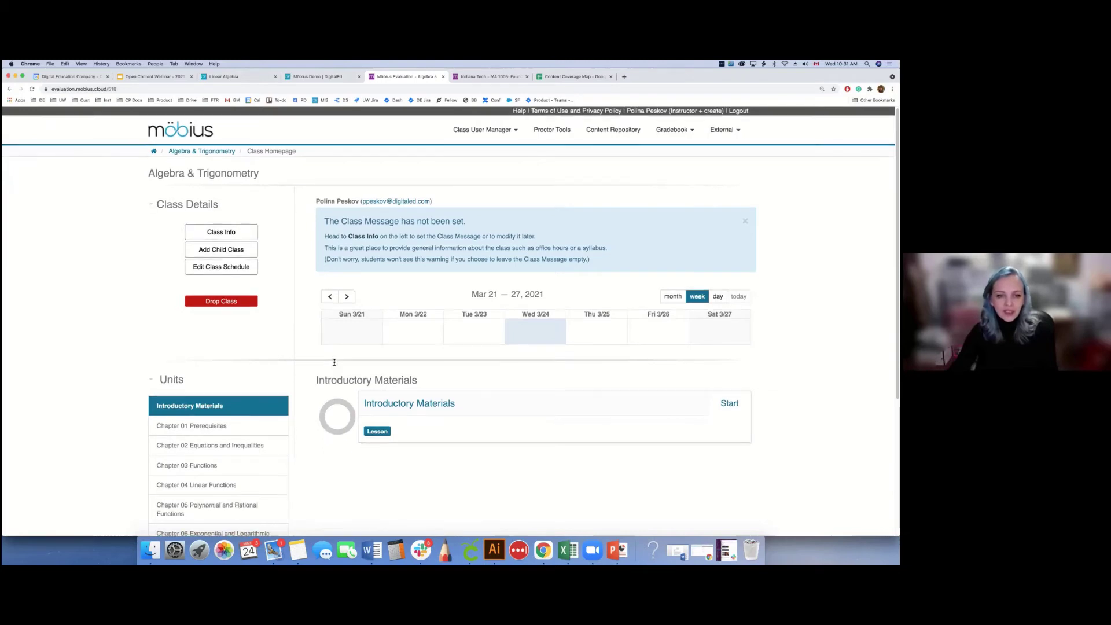
{"action": "scroll", "coordinate": [334, 365], "scroll_direction": "down", "scroll_amount": 2}
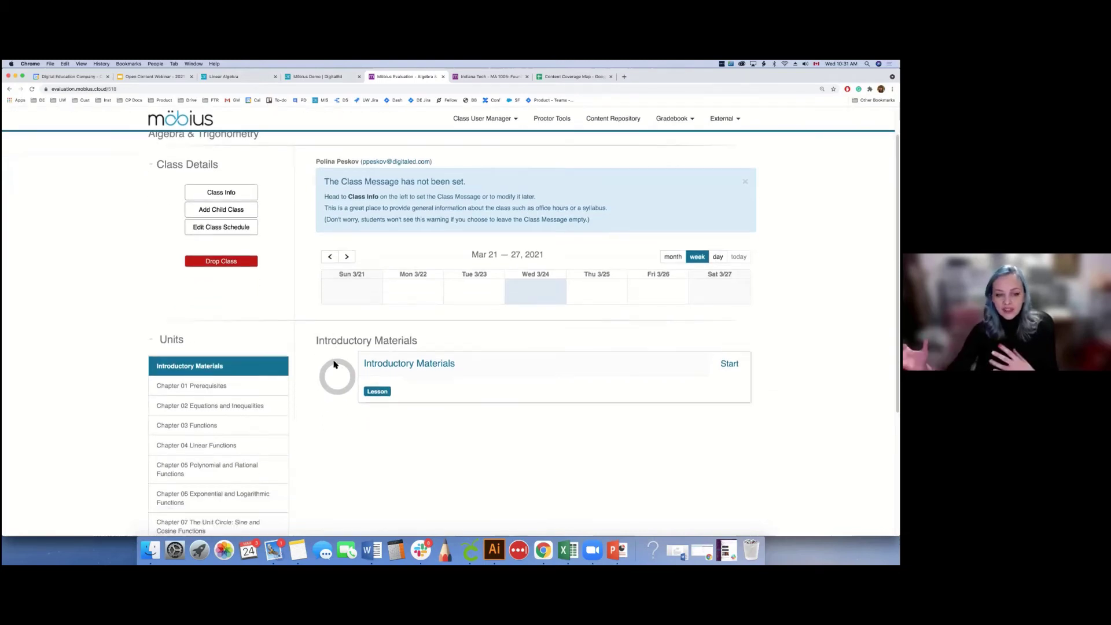
{"action": "scroll", "coordinate": [335, 365], "scroll_direction": "down", "scroll_amount": 5}
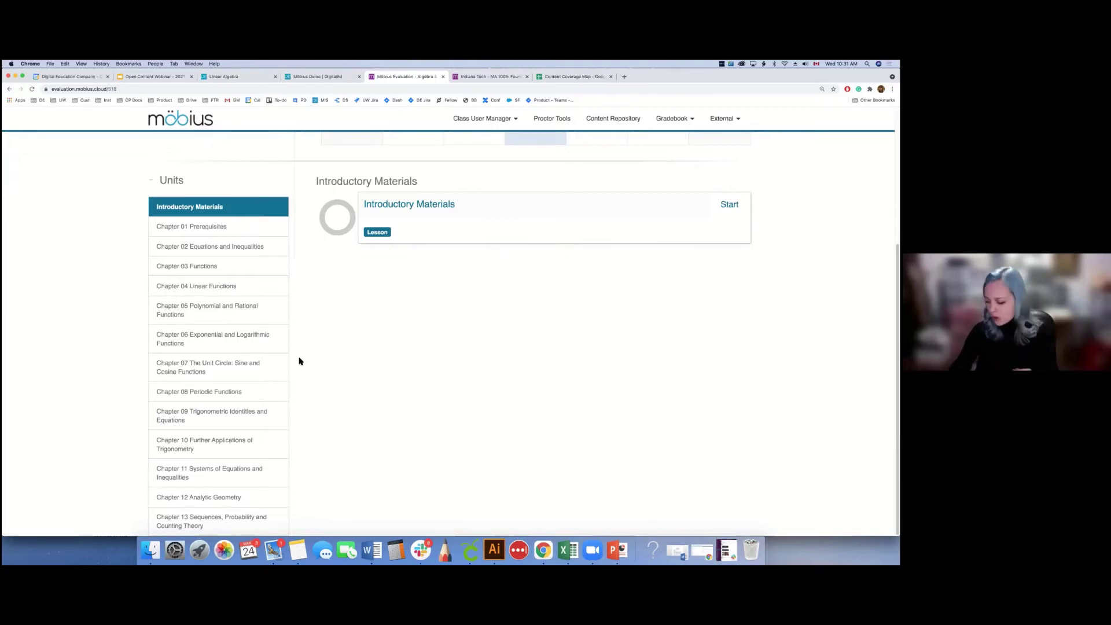
{"action": "left_click", "coordinate": [243, 441]}
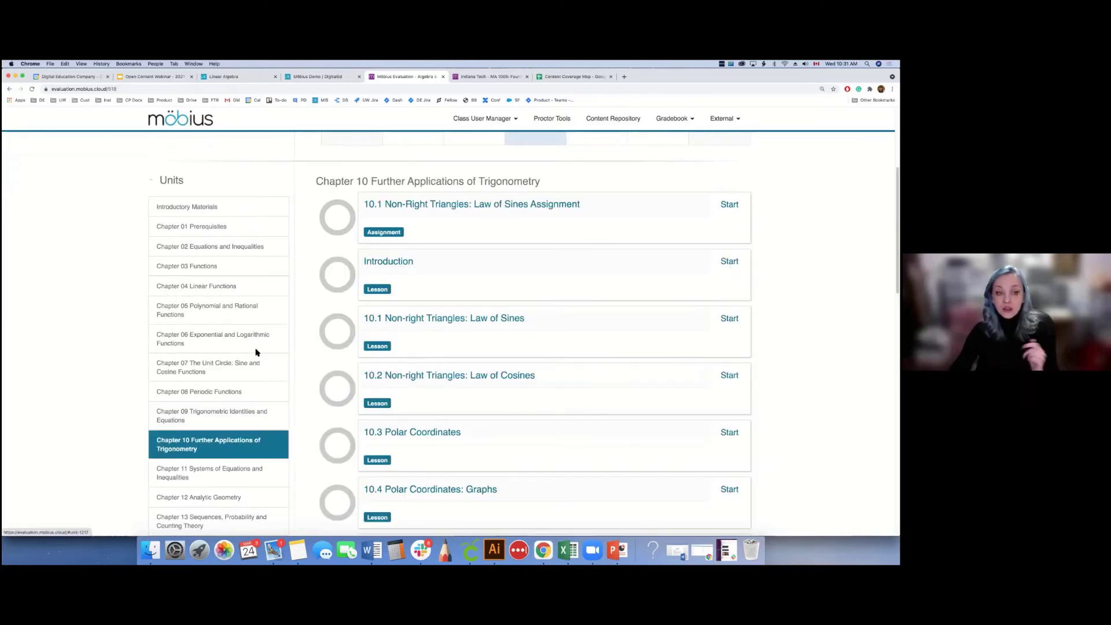
{"action": "scroll", "coordinate": [309, 361], "scroll_direction": "down", "scroll_amount": 1}
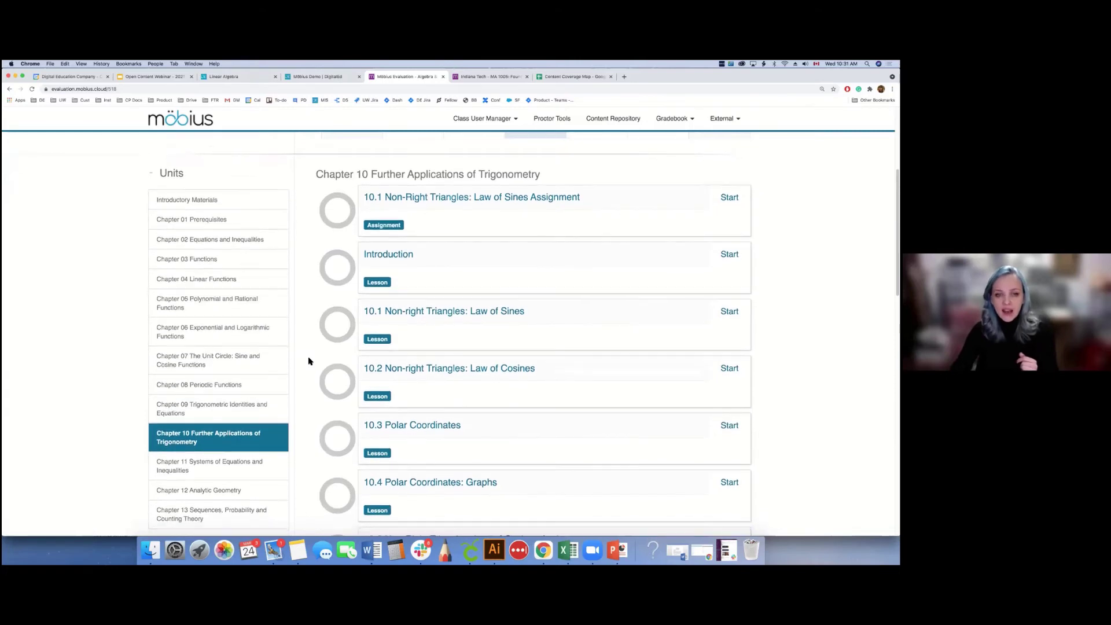
{"action": "scroll", "coordinate": [399, 269], "scroll_direction": "down", "scroll_amount": 3}
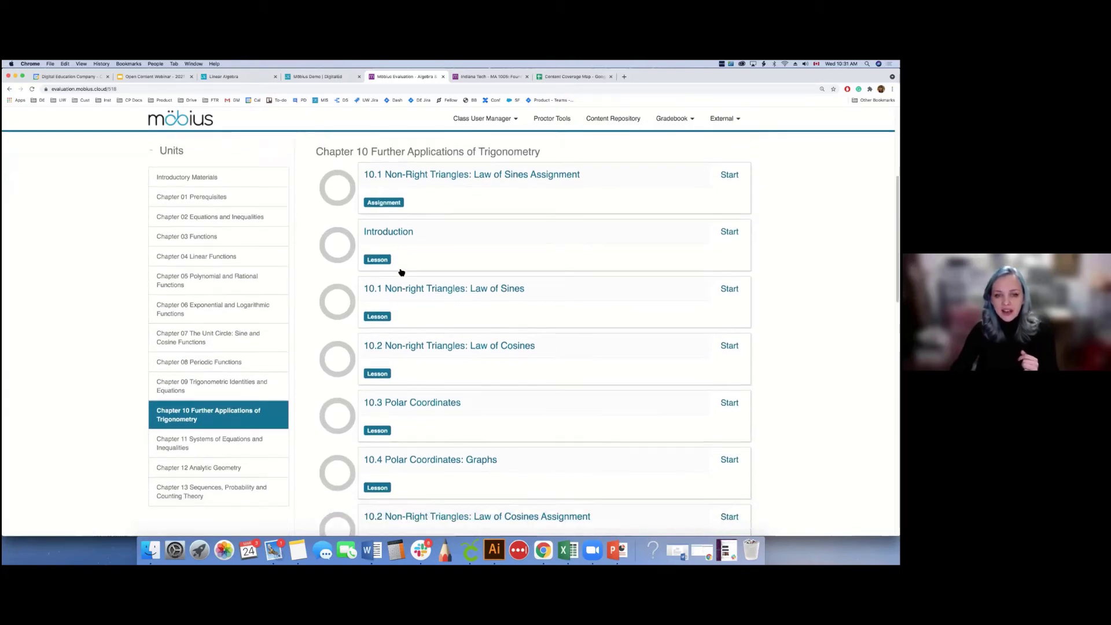
{"action": "scroll", "coordinate": [234, 259], "scroll_direction": "down", "scroll_amount": 2}
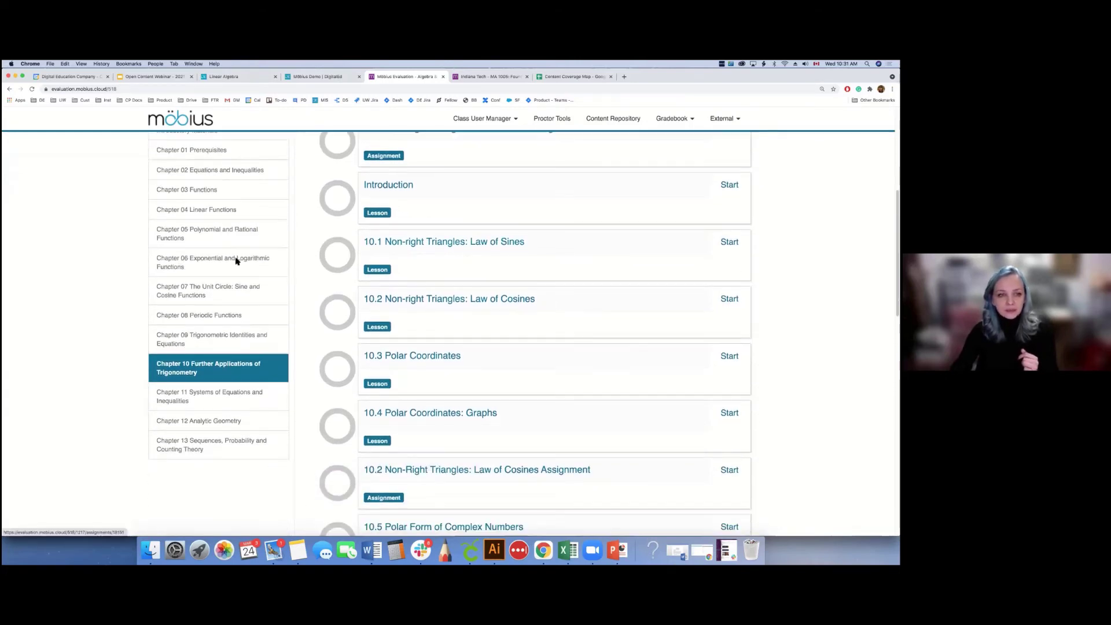
{"action": "scroll", "coordinate": [393, 295], "scroll_direction": "down", "scroll_amount": 5}
Examine the lessons, matching assignments, review and practice test in Chapter 09 Trigonometric Identities and Equations.
{"action": "scroll", "coordinate": [392, 307], "scroll_direction": "up", "scroll_amount": 10}
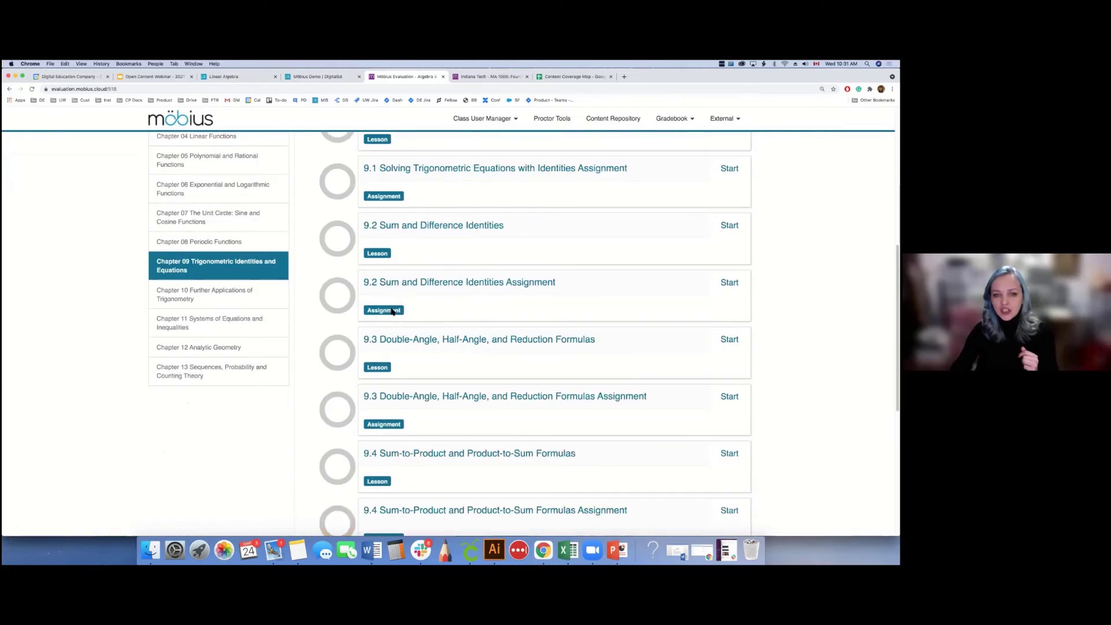
{"action": "scroll", "coordinate": [382, 244], "scroll_direction": "up", "scroll_amount": 3}
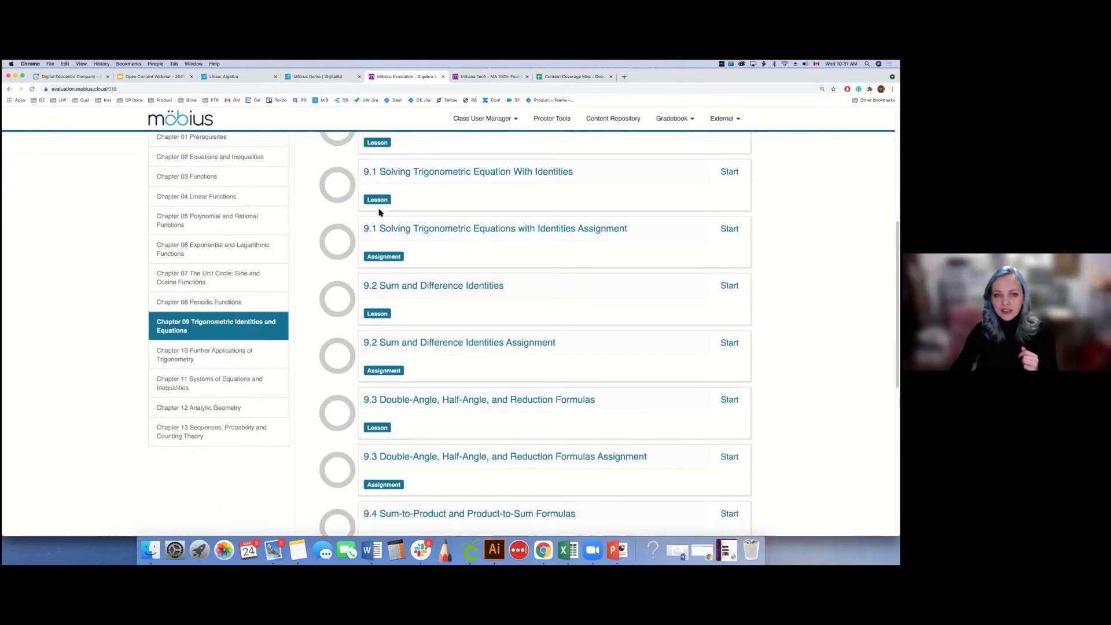
{"action": "scroll", "coordinate": [362, 208], "scroll_direction": "up", "scroll_amount": 2}
{"action": "left_click_drag", "start_coordinate": [361, 207], "coordinate": [454, 232]}
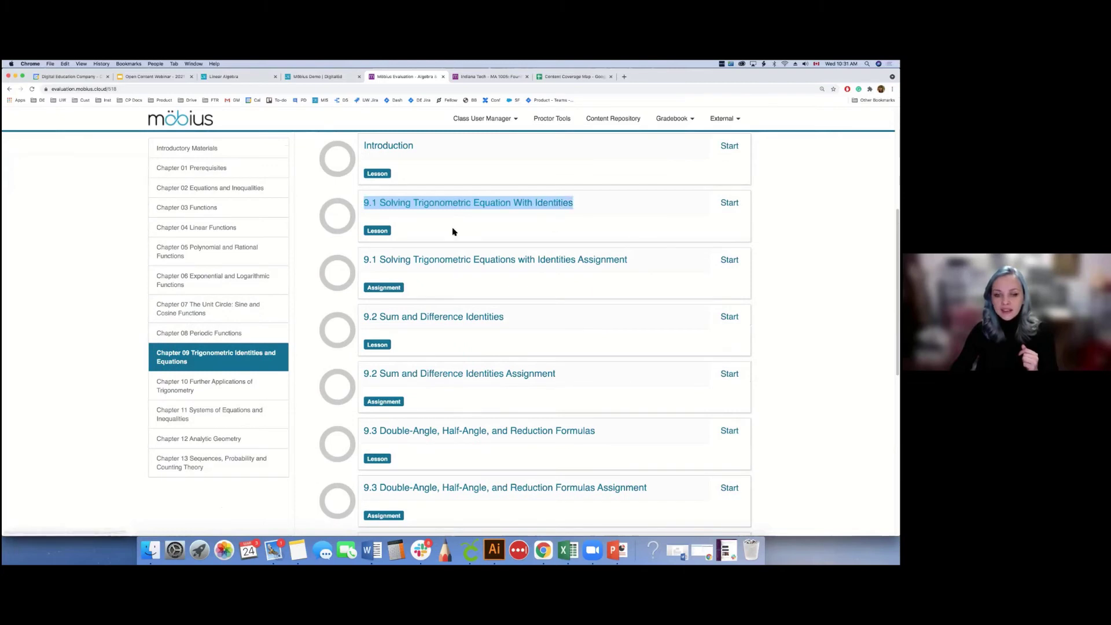
{"action": "left_click", "coordinate": [455, 232]}
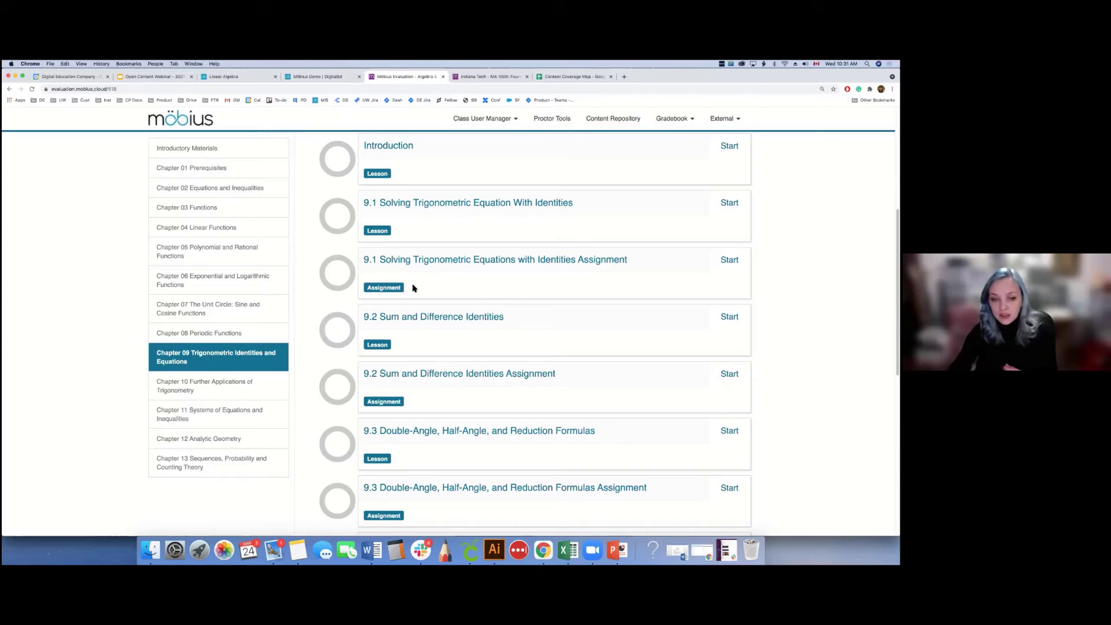
{"action": "scroll", "coordinate": [415, 288], "scroll_direction": "down", "scroll_amount": 3}
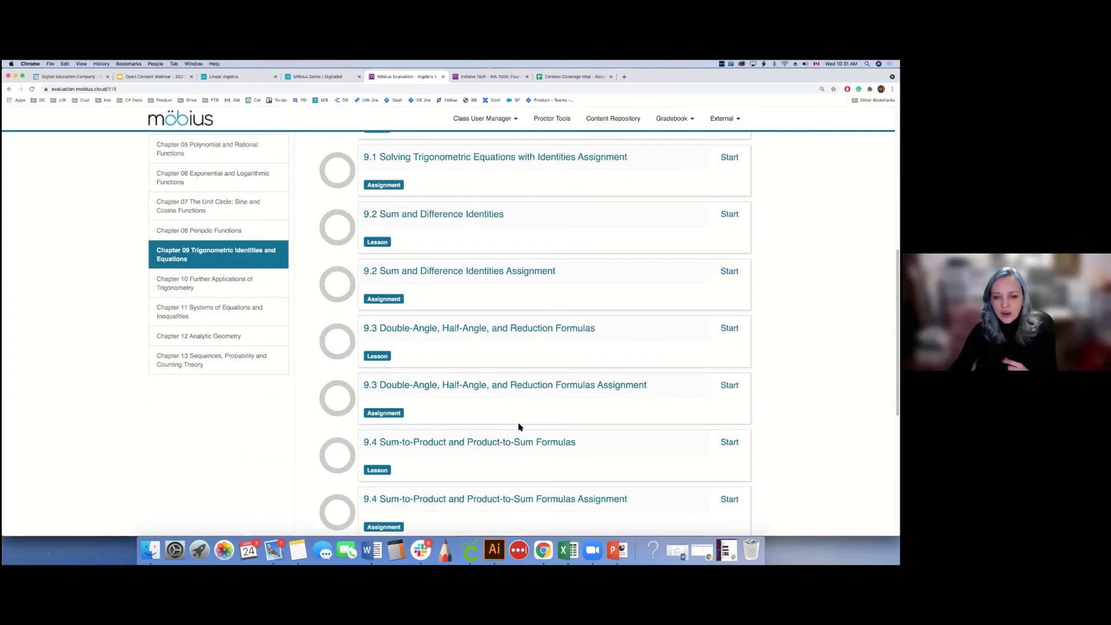
{"action": "scroll", "coordinate": [519, 426], "scroll_direction": "down", "scroll_amount": 3}
{"action": "scroll", "coordinate": [485, 472], "scroll_direction": "down", "scroll_amount": 6}
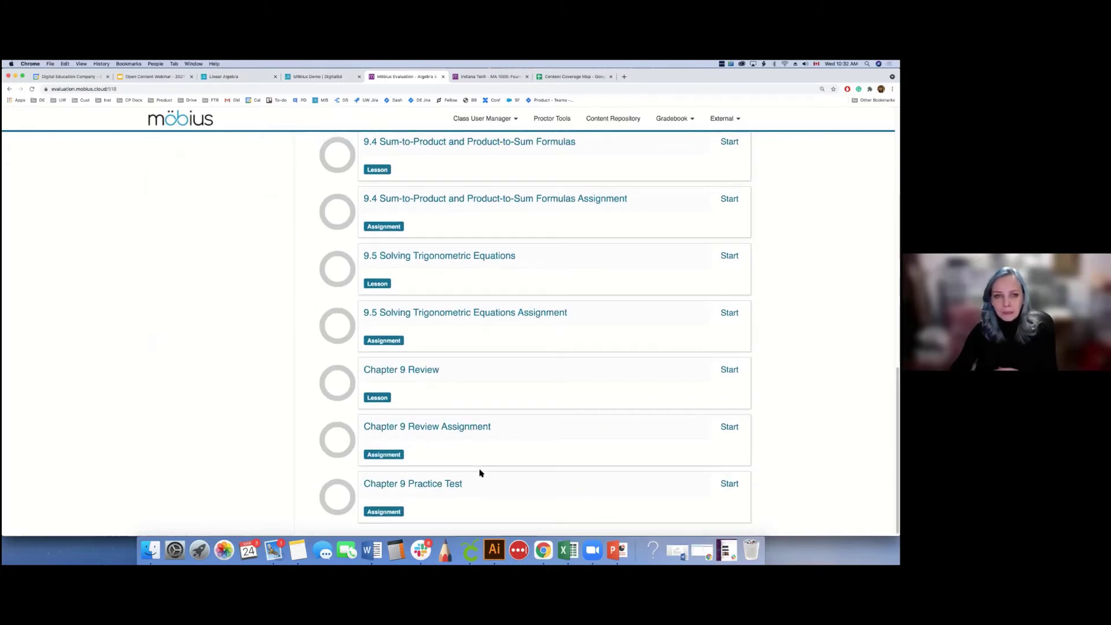
{"action": "scroll", "coordinate": [167, 151], "scroll_direction": "up", "scroll_amount": 3}
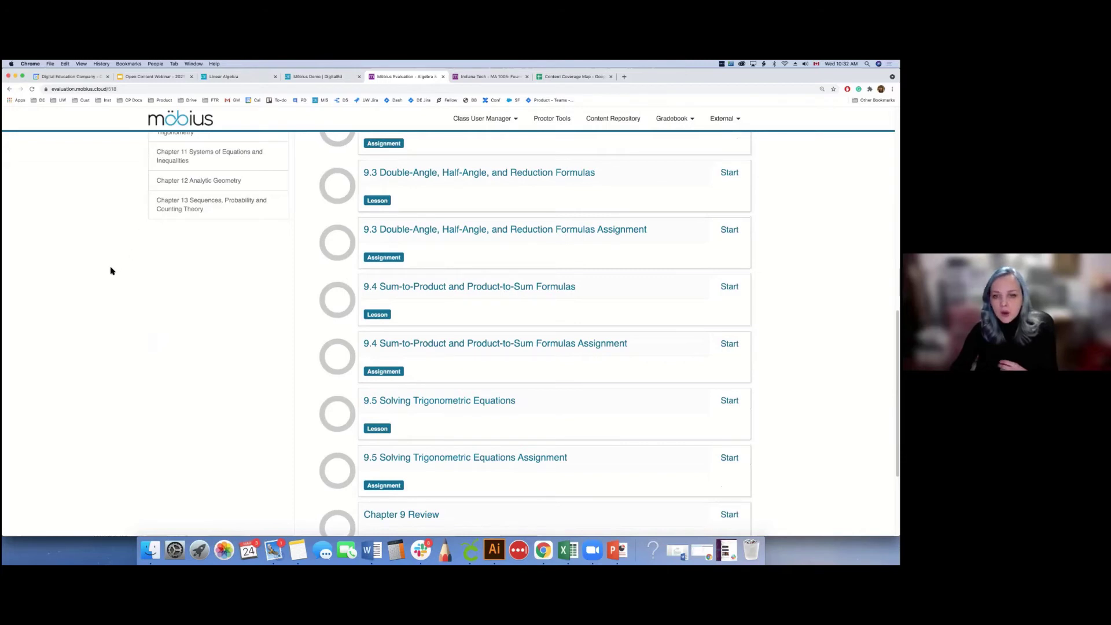
{"action": "scroll", "coordinate": [113, 272], "scroll_direction": "up", "scroll_amount": 15}
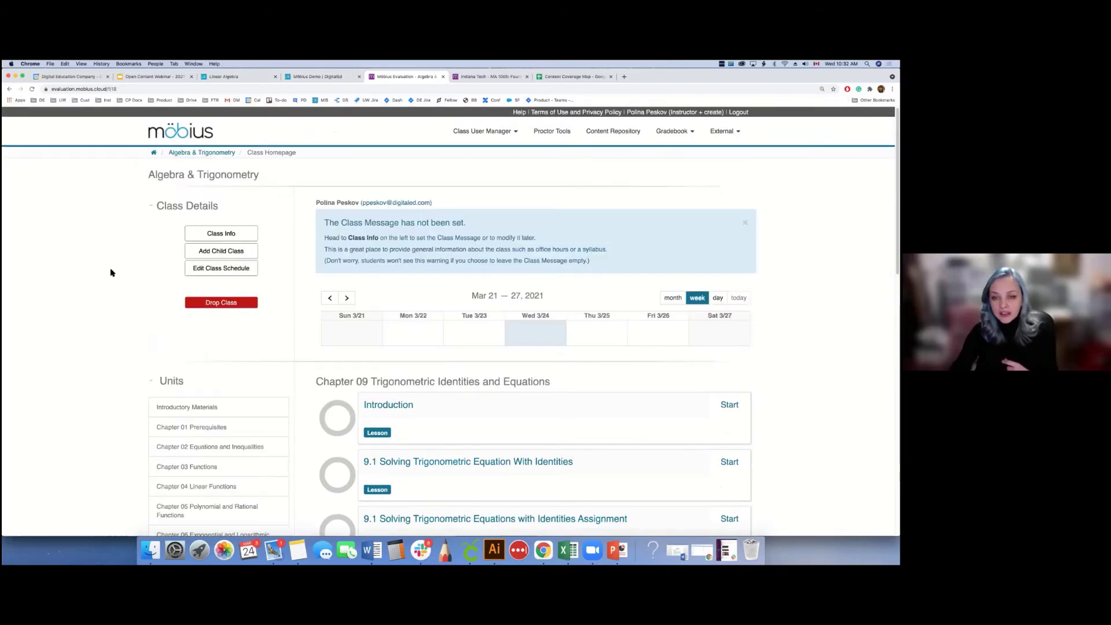
Return to the system homepage and open the Content Repository of the instructor's sandbox class.
{"action": "key", "text": "super+bracketleft"}
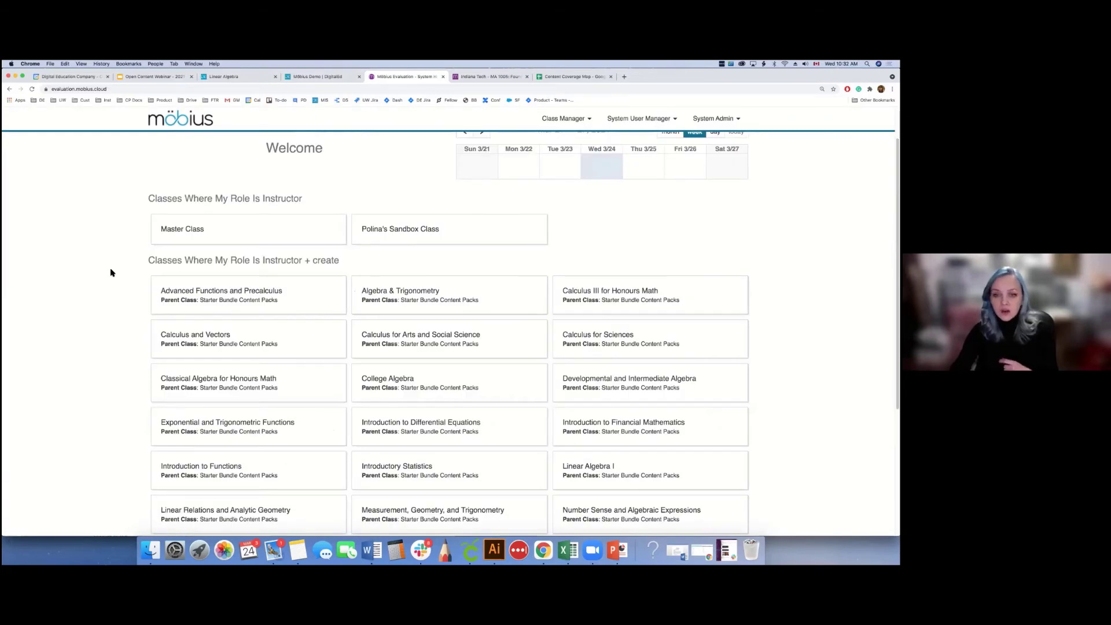
{"action": "scroll", "coordinate": [113, 272], "scroll_direction": "down", "scroll_amount": 3}
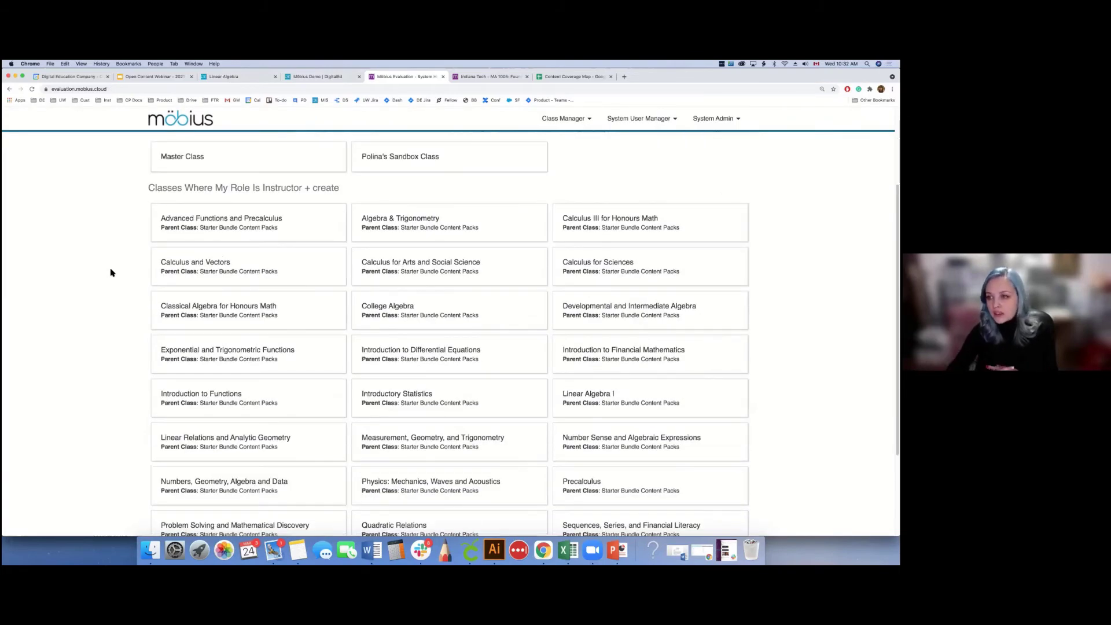
{"action": "scroll", "coordinate": [112, 272], "scroll_direction": "up", "scroll_amount": 5}
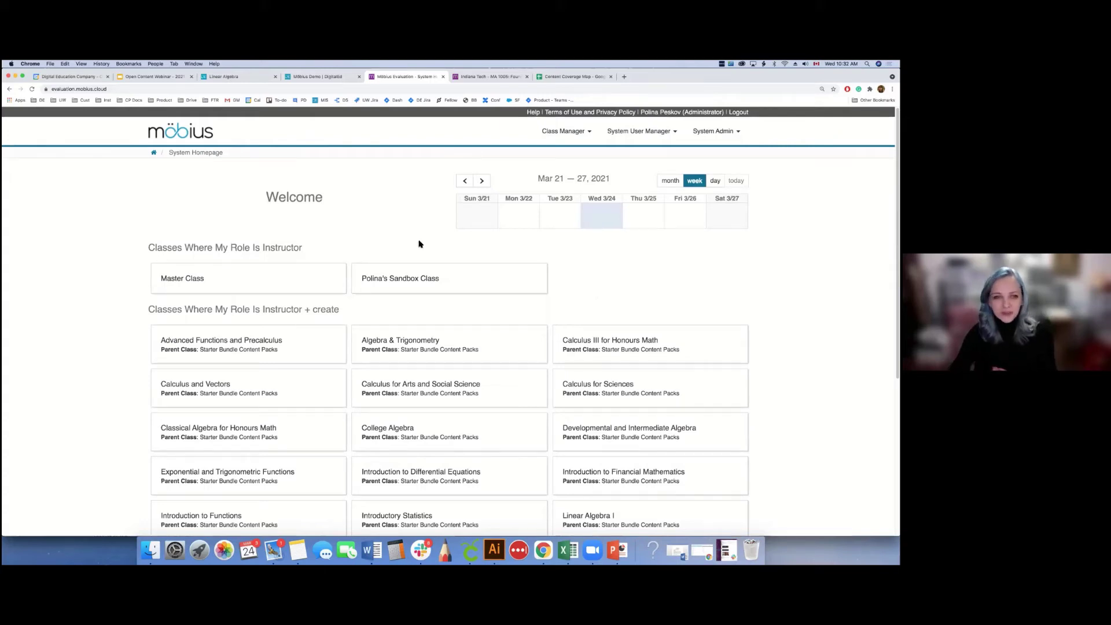
{"action": "left_click", "coordinate": [418, 280]}
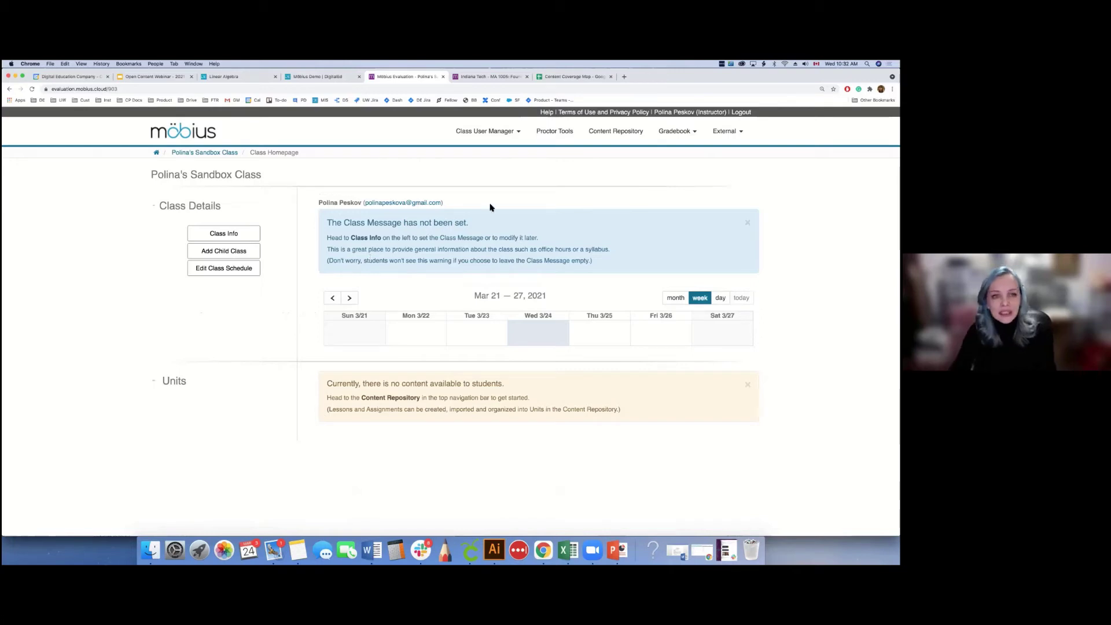
{"action": "left_click", "coordinate": [626, 134]}
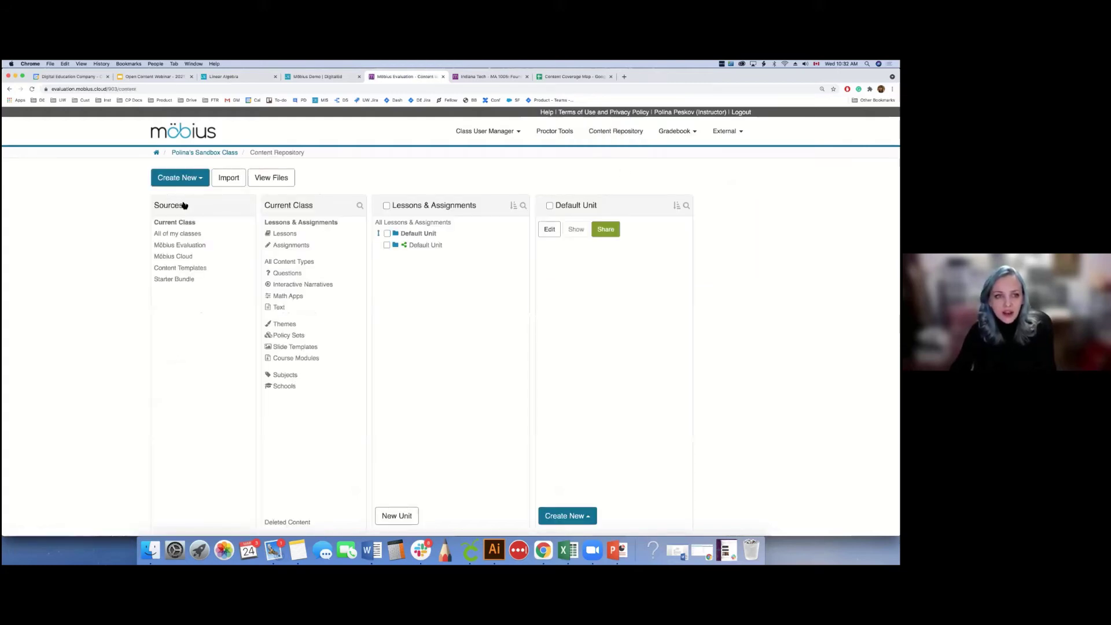
Show the Starter Bundle source in the repository and look through its list of course modules.
{"action": "left_click", "coordinate": [184, 281]}
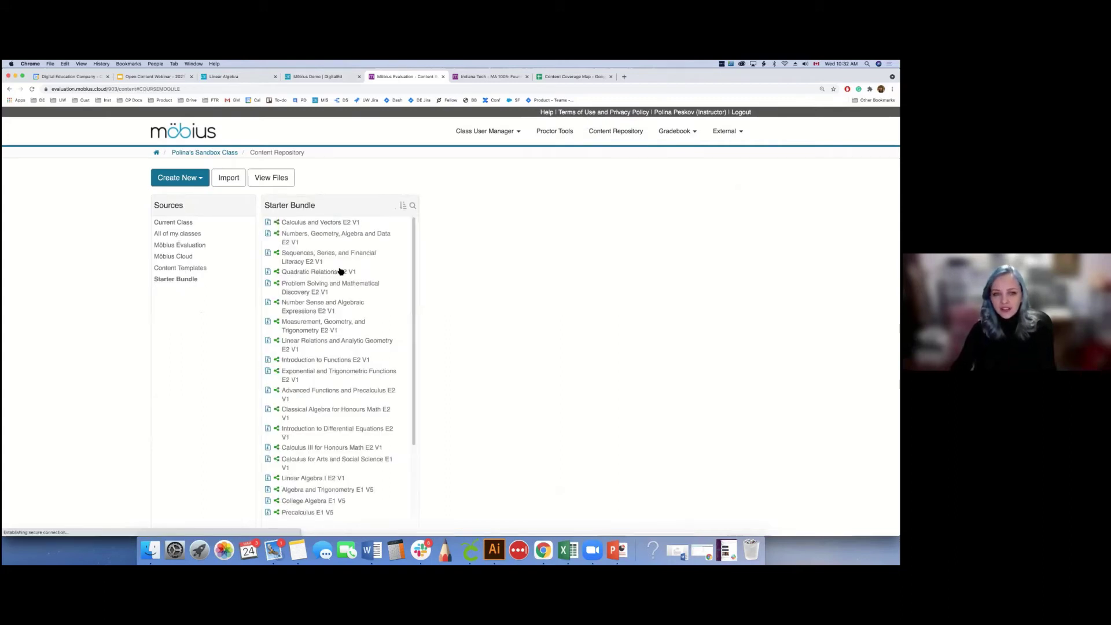
{"action": "scroll", "coordinate": [341, 271], "scroll_direction": "down", "scroll_amount": 3}
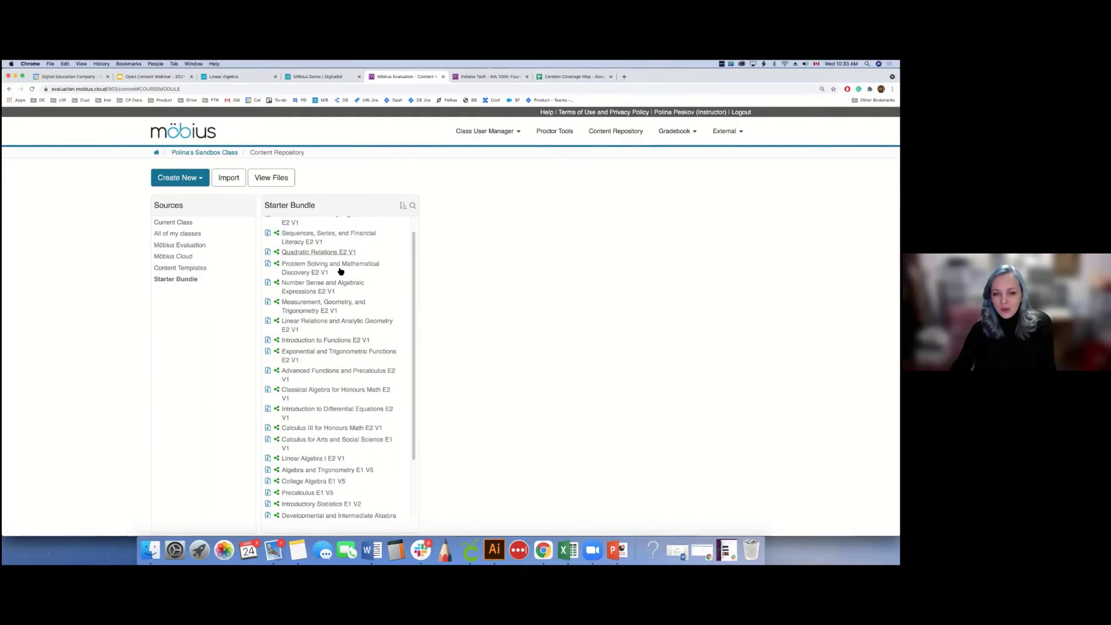
{"action": "scroll", "coordinate": [341, 271], "scroll_direction": "down", "scroll_amount": 2}
{"action": "scroll", "coordinate": [341, 272], "scroll_direction": "down", "scroll_amount": 1}
{"action": "scroll", "coordinate": [353, 270], "scroll_direction": "up", "scroll_amount": 5}
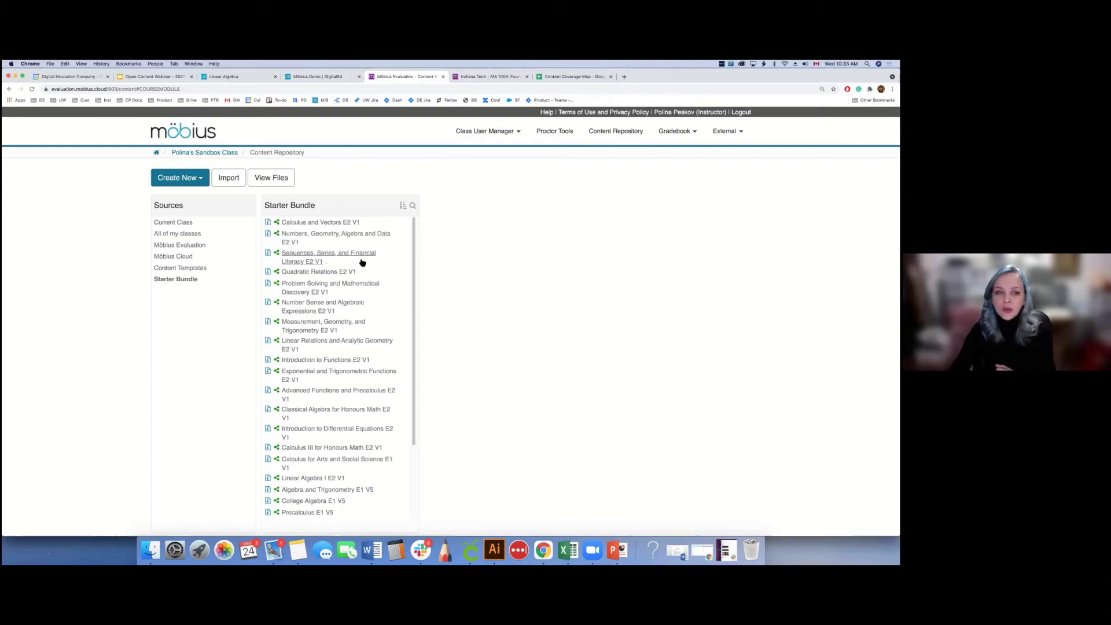
{"action": "left_click_drag", "start_coordinate": [361, 223], "coordinate": [341, 224]}
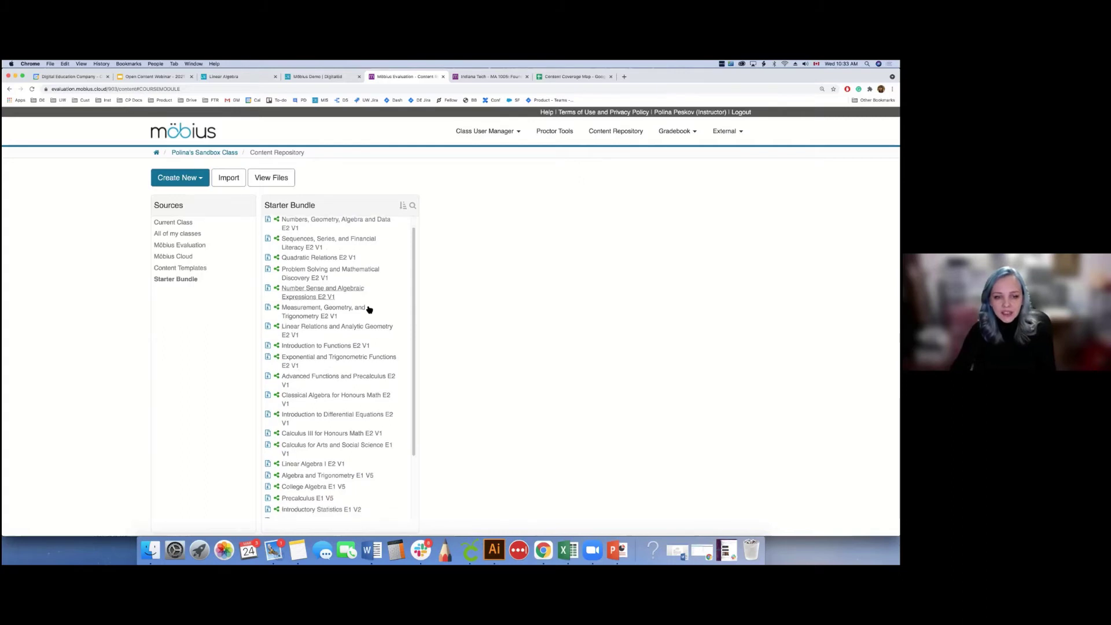
{"action": "scroll", "coordinate": [369, 309], "scroll_direction": "down", "scroll_amount": 1}
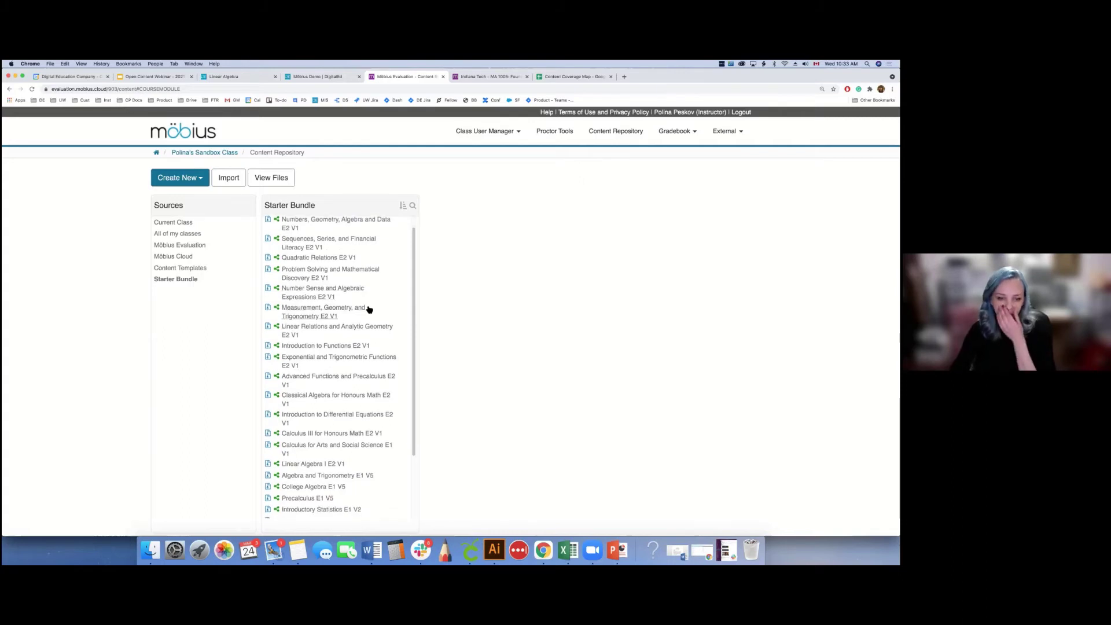
Open the lessons and assignments of the College Algebra E1 V5 module and list the contents of Chapter 3 Functions.
{"action": "left_click", "coordinate": [295, 489]}
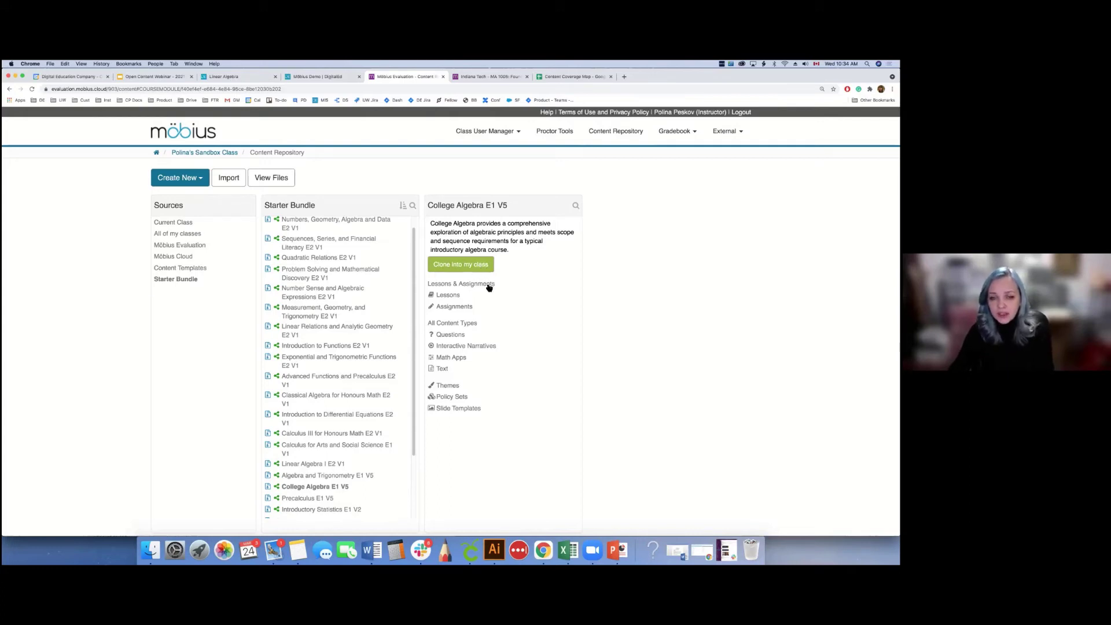
{"action": "left_click", "coordinate": [457, 290]}
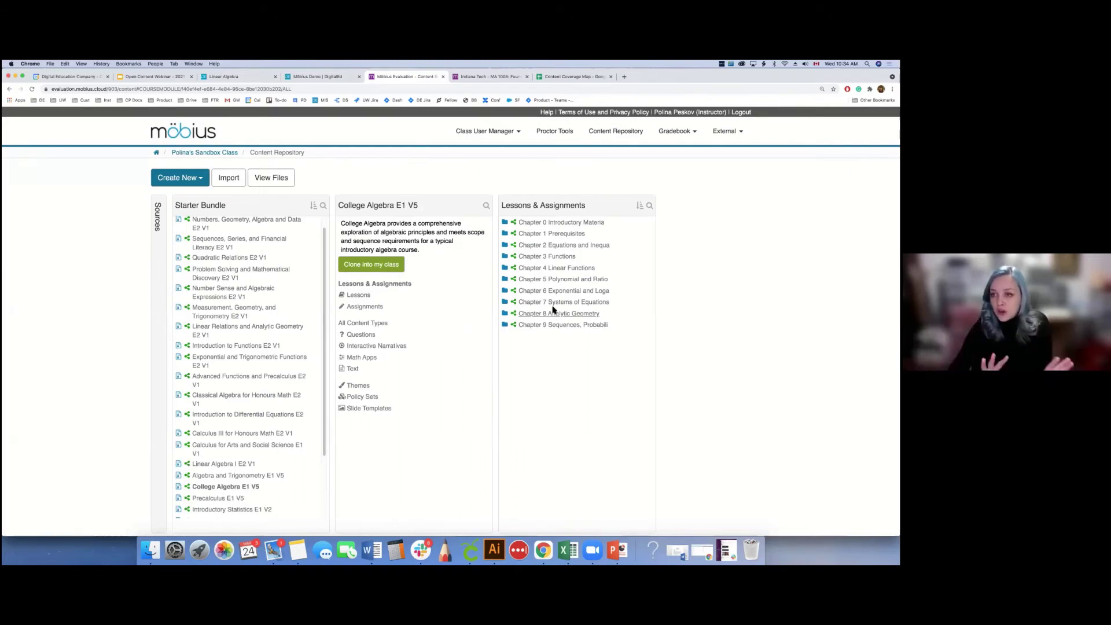
{"action": "left_click", "coordinate": [547, 258]}
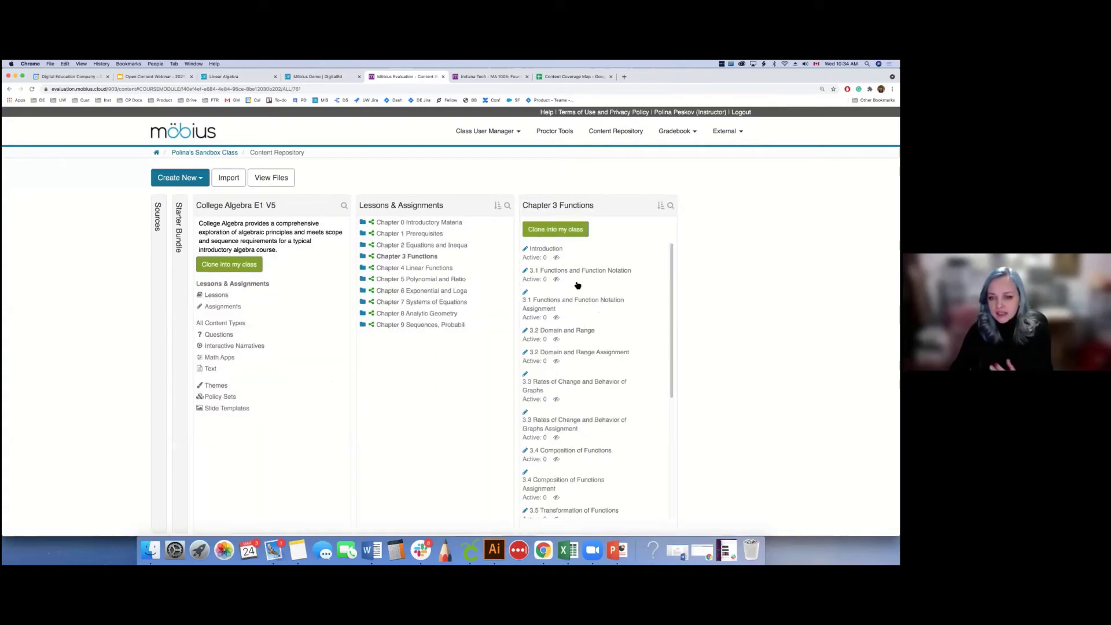
Look through the lessons and assignments of Chapter 3 Functions and list the contents of the 3.2 Domain and Range lesson.
{"action": "scroll", "coordinate": [579, 284], "scroll_direction": "down", "scroll_amount": 5}
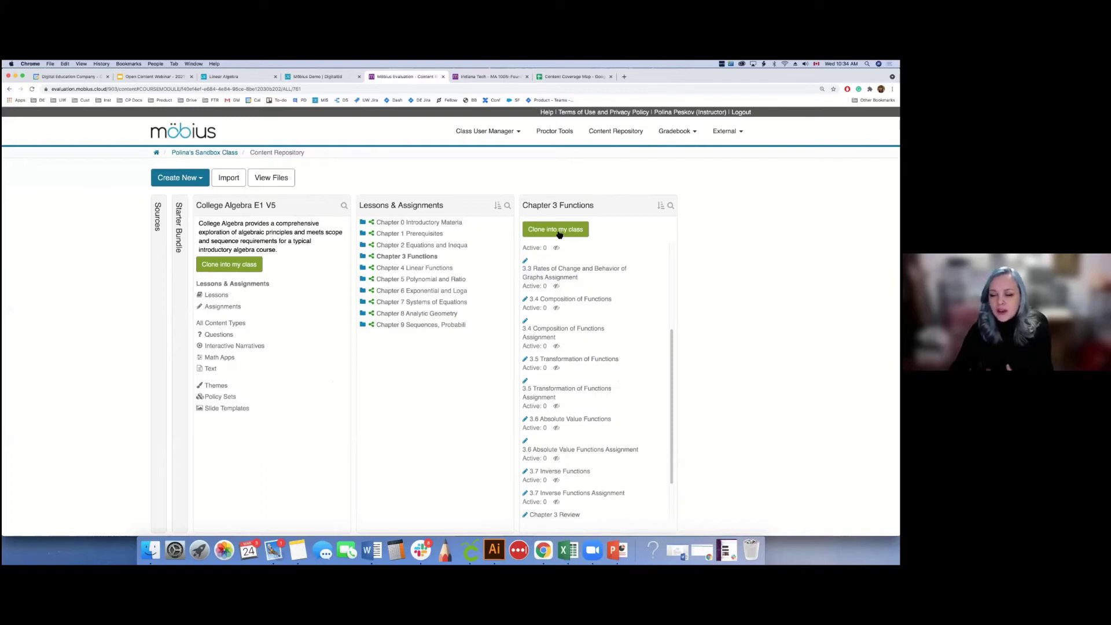
{"action": "scroll", "coordinate": [560, 233], "scroll_direction": "up", "scroll_amount": 5}
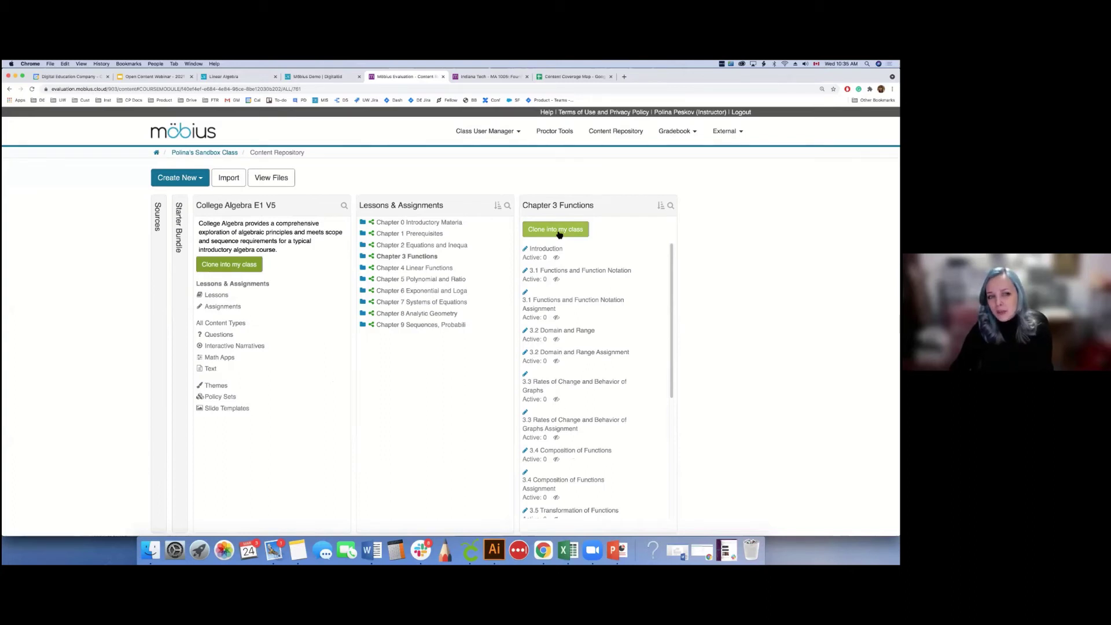
{"action": "left_click", "coordinate": [540, 333]}
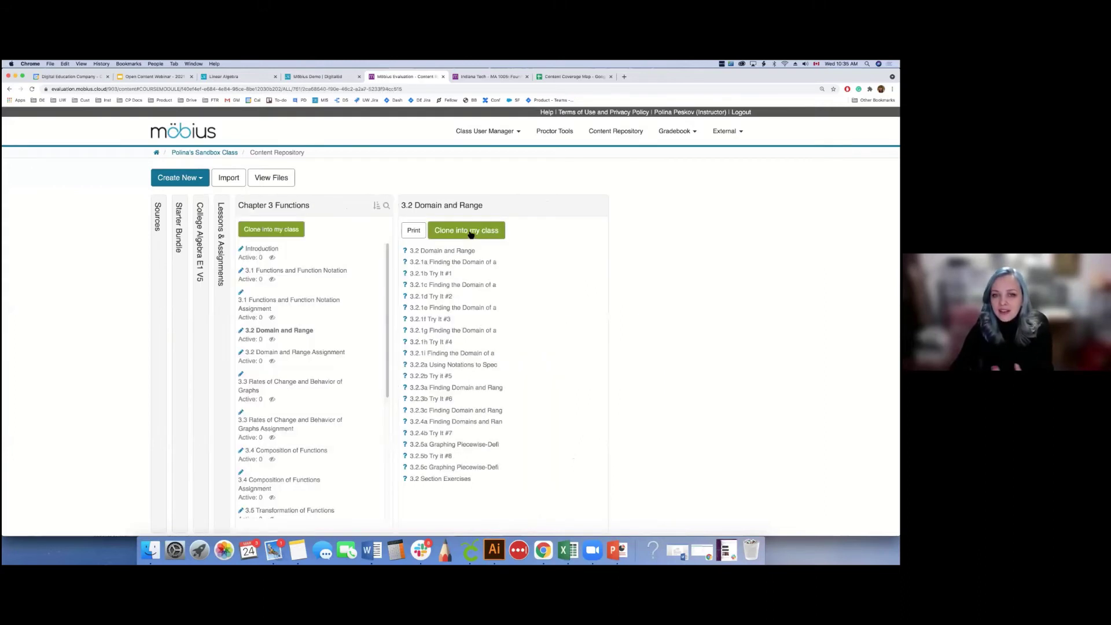
{"action": "left_click", "coordinate": [472, 231]}
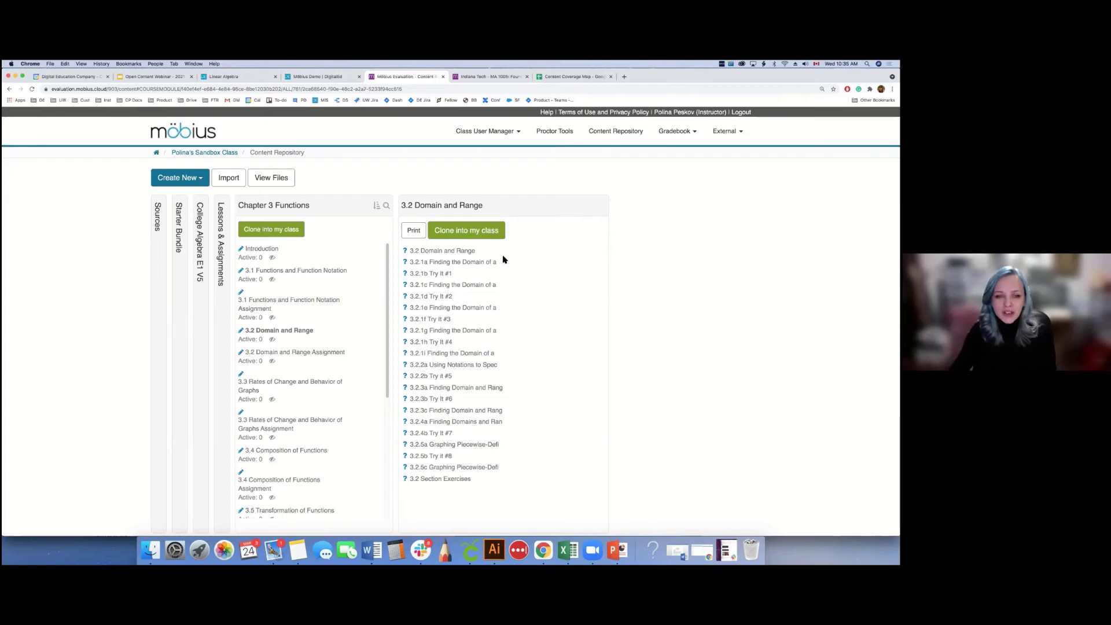
Preview the 3.2.1d Try It #2 question and grade it without an answer to view its feedback.
{"action": "left_click", "coordinate": [444, 298]}
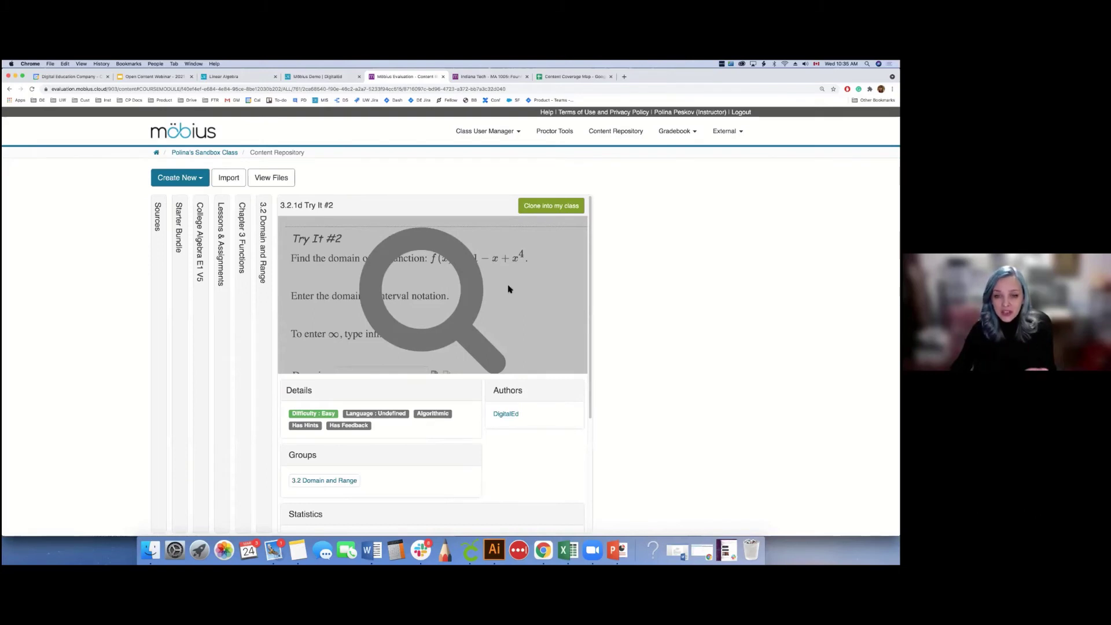
{"action": "left_click", "coordinate": [455, 299]}
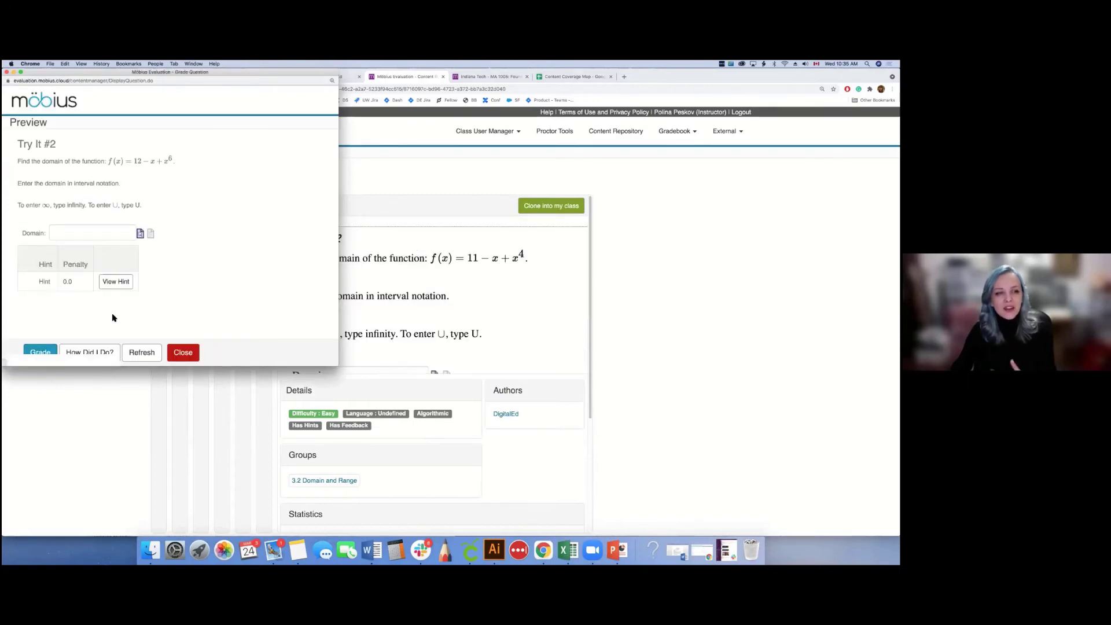
{"action": "scroll", "coordinate": [101, 330], "scroll_direction": "down", "scroll_amount": 5}
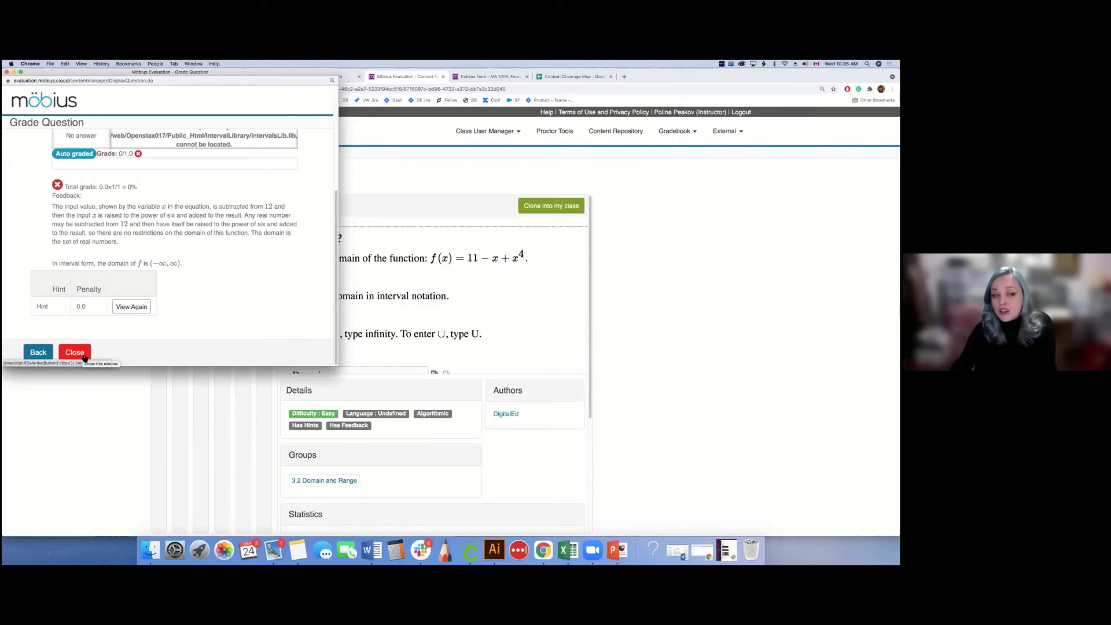
Clone the 3.2.1d Try It #2 question into the class and show the copy among the current class's questions.
{"action": "left_click", "coordinate": [535, 199]}
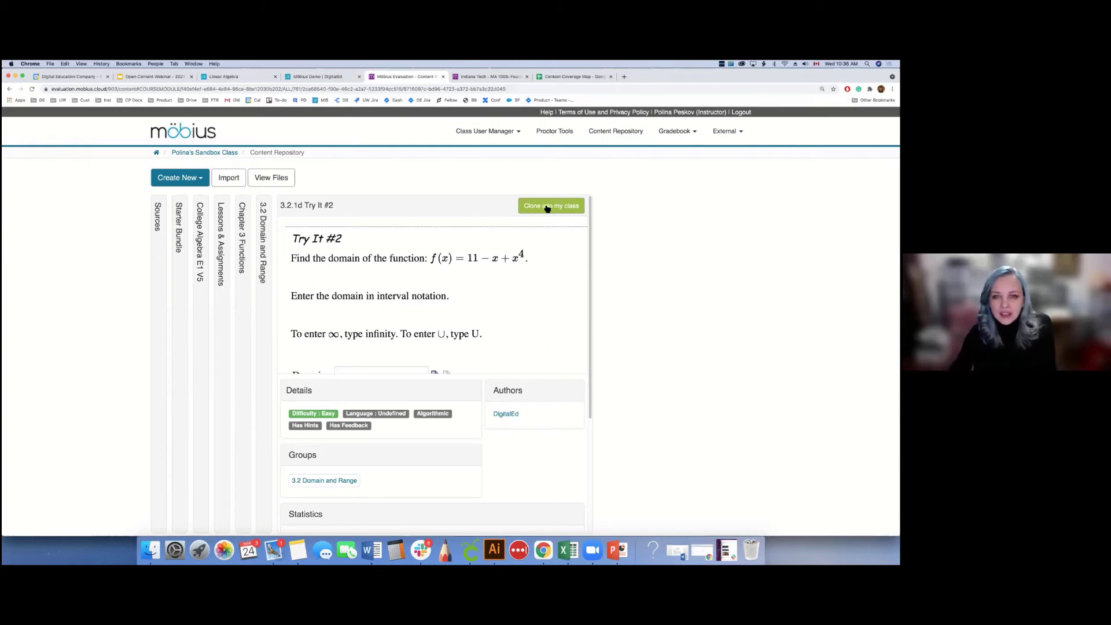
{"action": "left_click", "coordinate": [547, 207]}
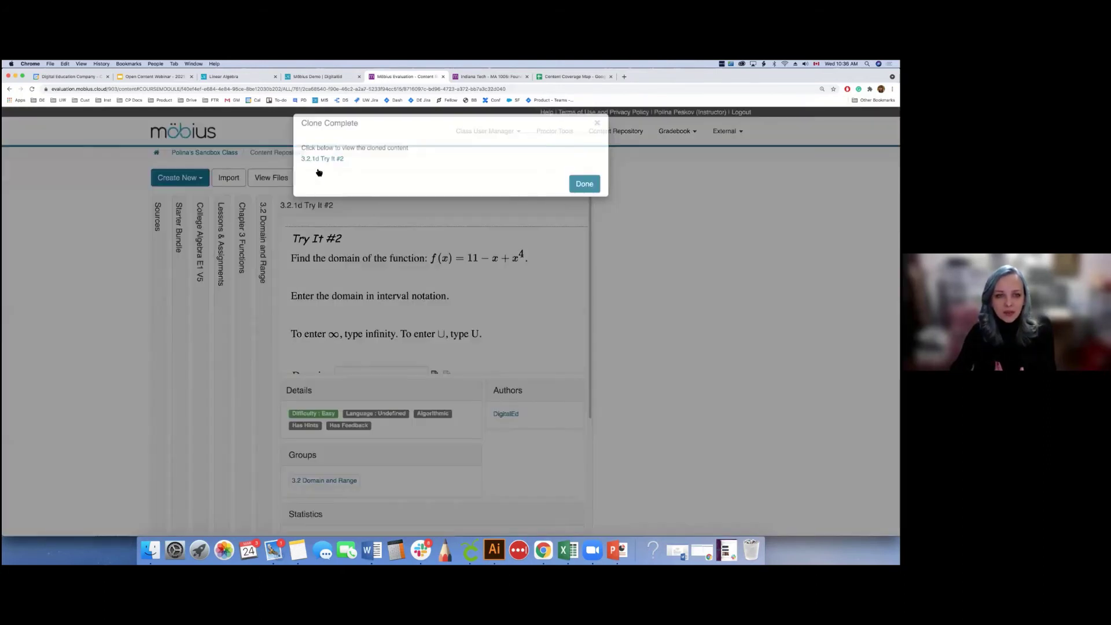
{"action": "left_click", "coordinate": [297, 269]}
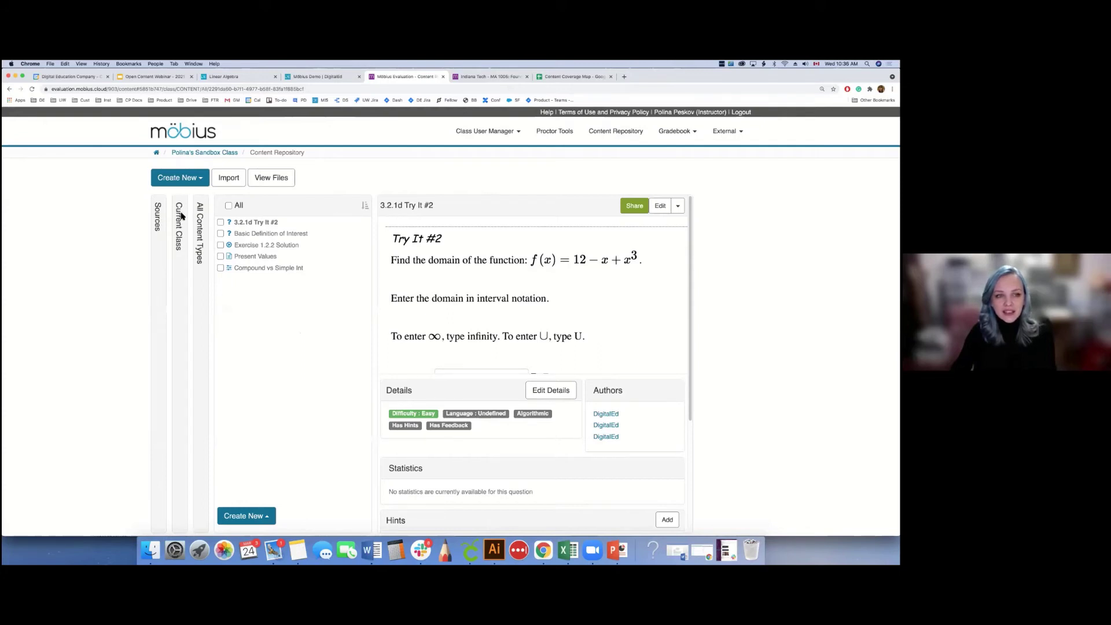
{"action": "left_click", "coordinate": [182, 216]}
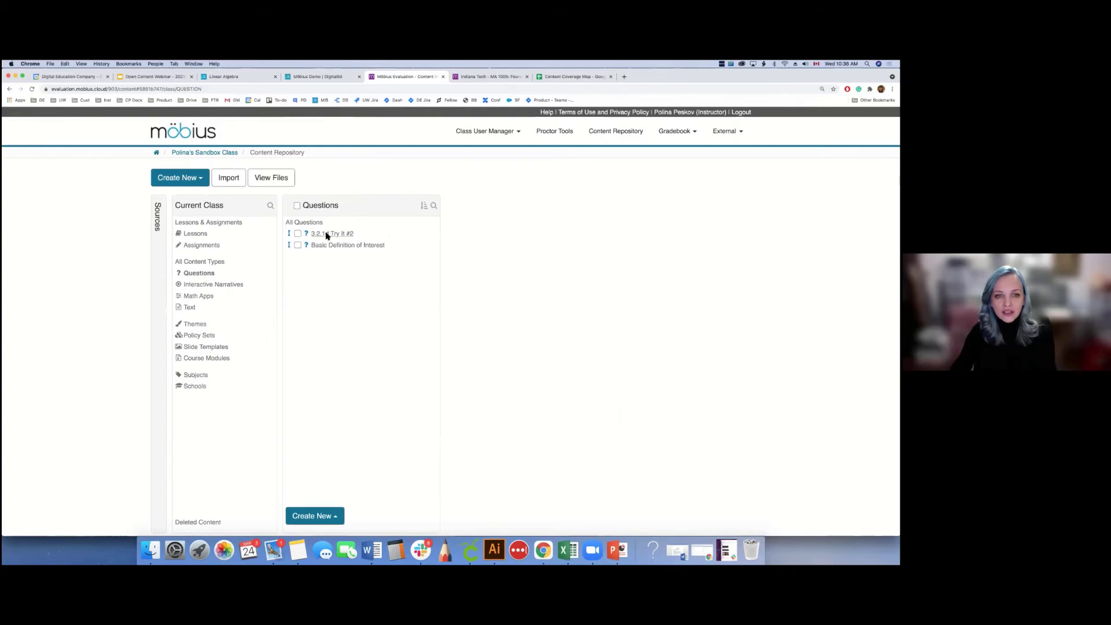
{"action": "left_click", "coordinate": [327, 234]}
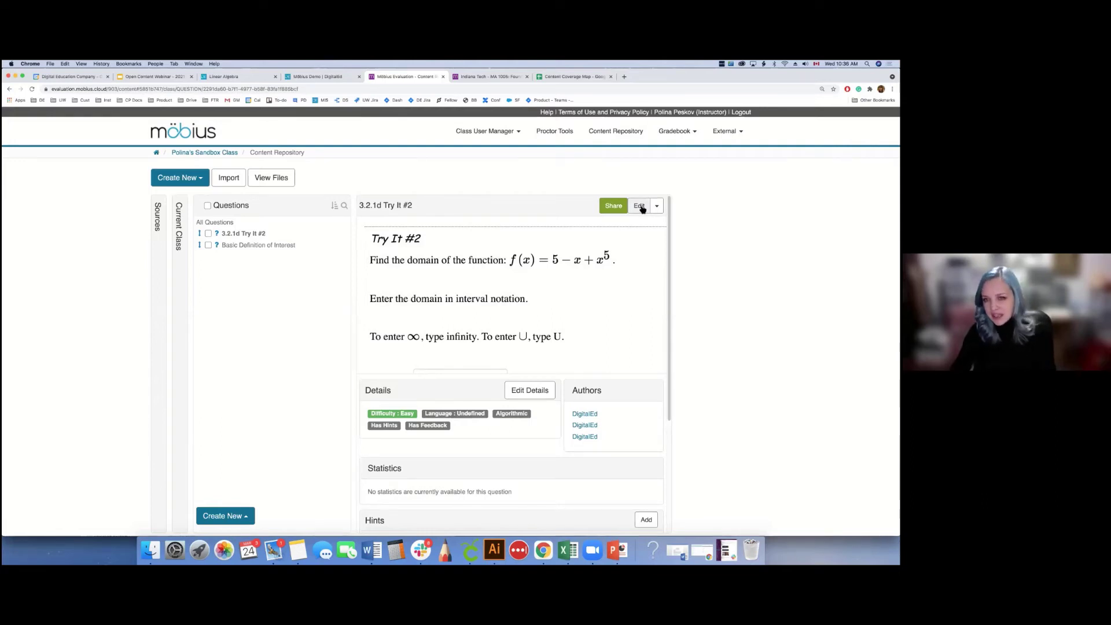
Open the cloned question for editing and inspect the Domain response area's Maple grading settings and the question text's HTML source.
{"action": "left_click", "coordinate": [640, 207]}
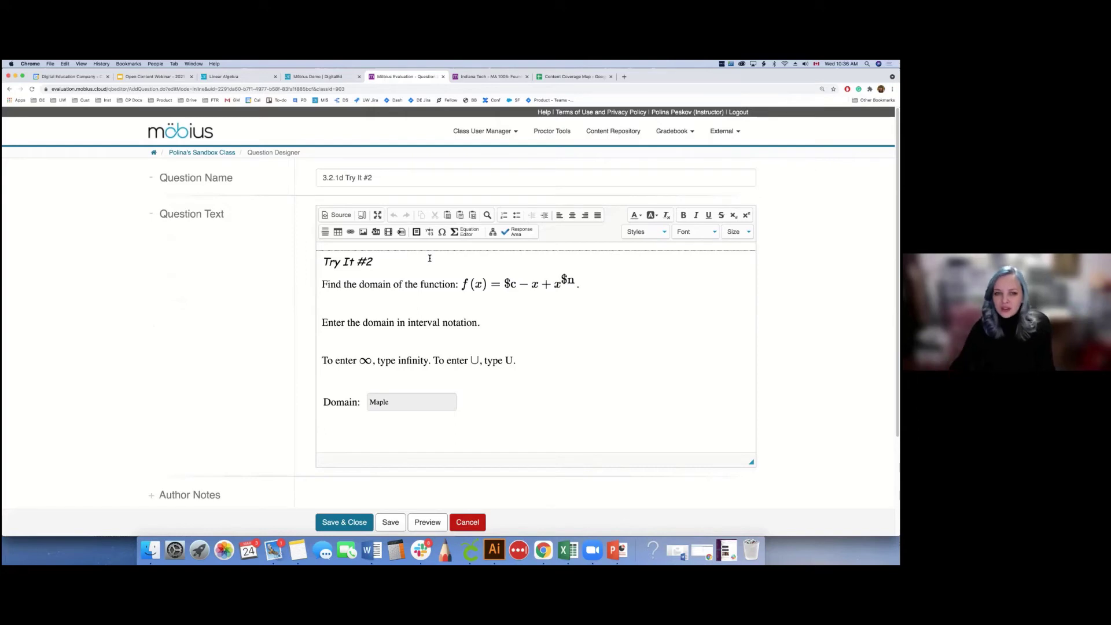
{"action": "left_click", "coordinate": [382, 261]}
{"action": "left_click_drag", "start_coordinate": [382, 262], "coordinate": [322, 262]}
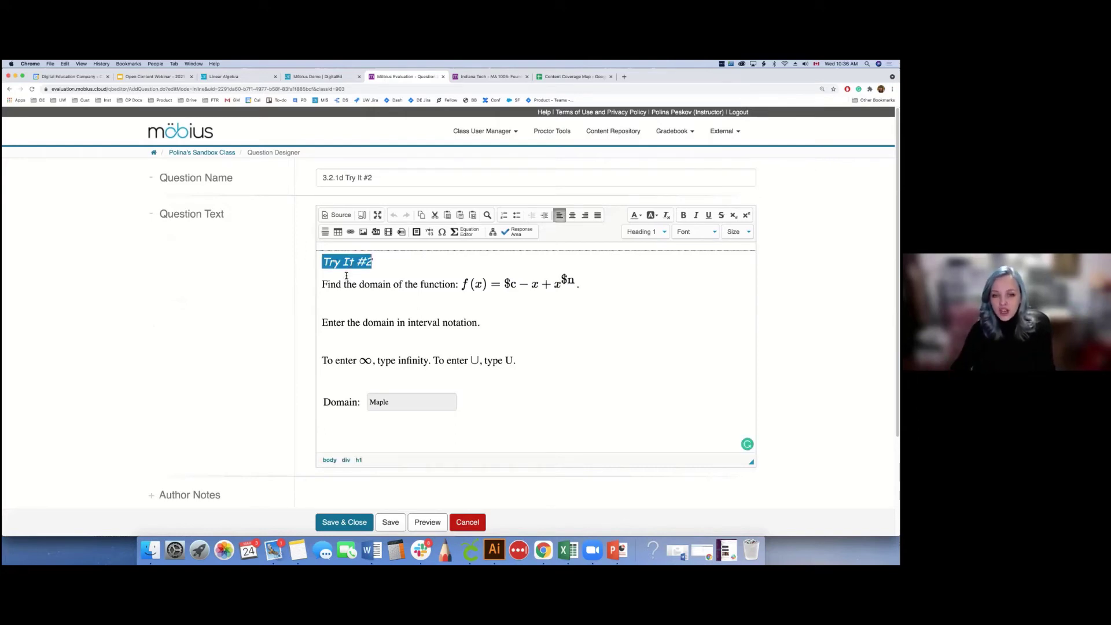
{"action": "left_click", "coordinate": [407, 401]}
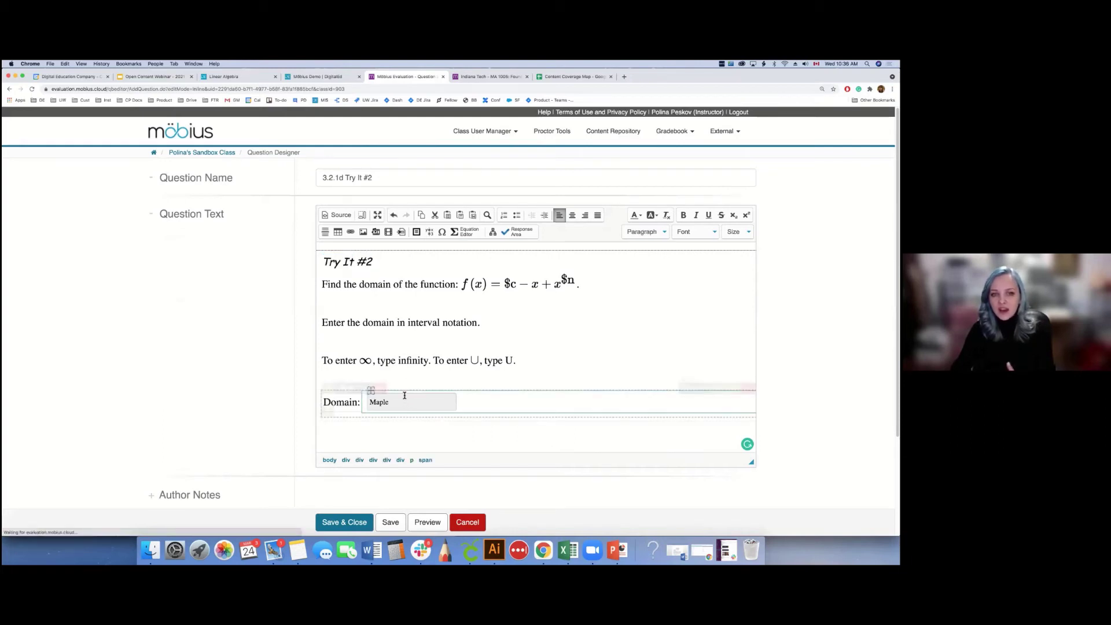
{"action": "double_click", "coordinate": [404, 396]}
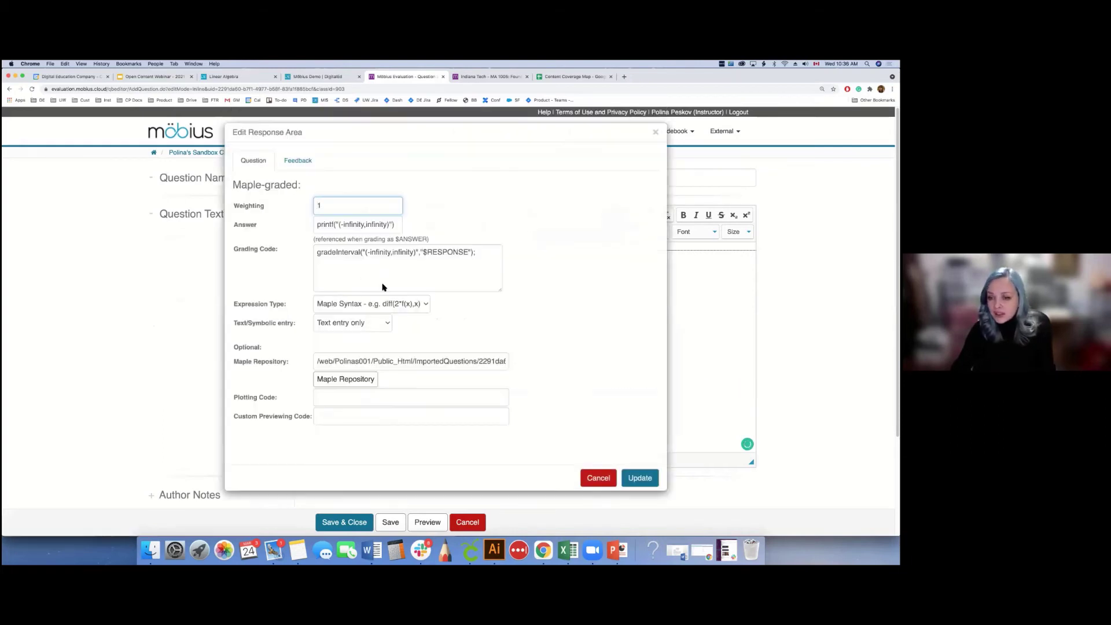
{"action": "left_click", "coordinate": [597, 478]}
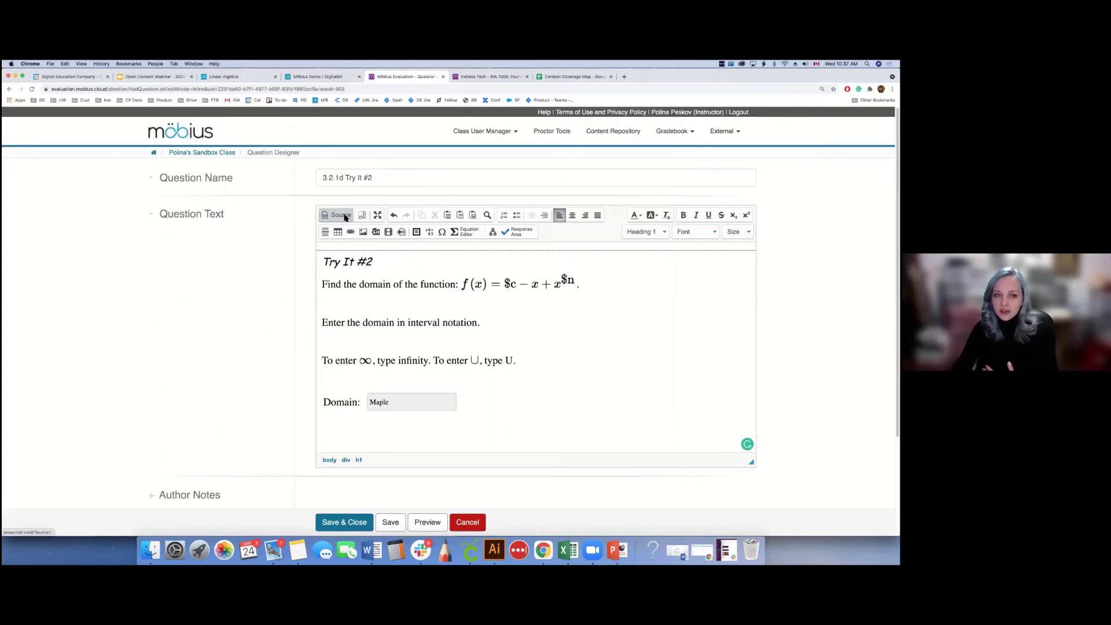
{"action": "left_click", "coordinate": [341, 216]}
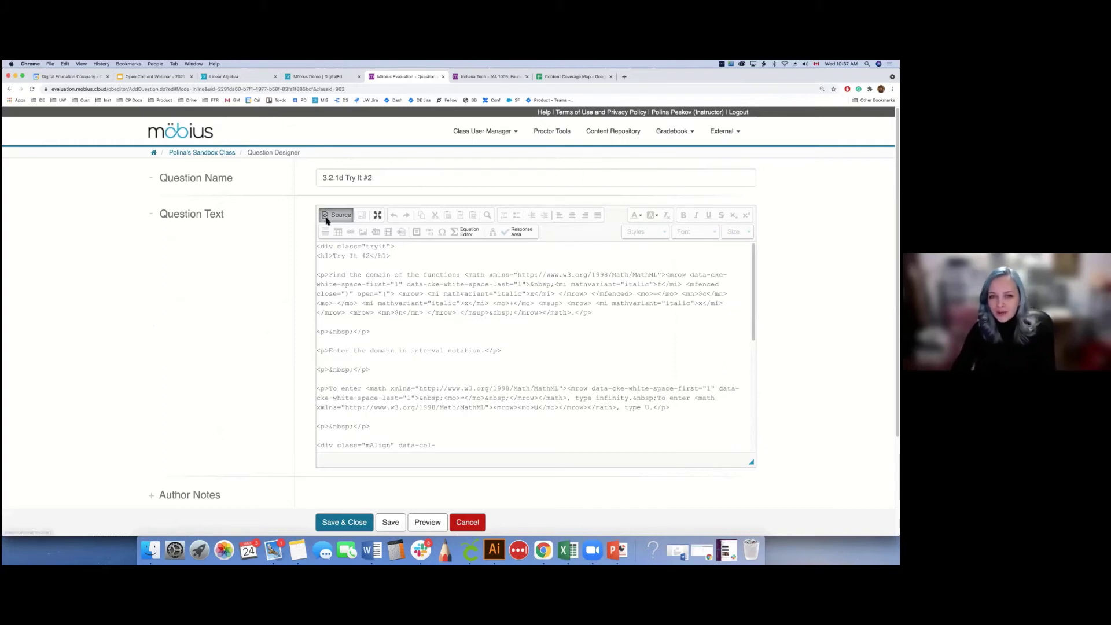
{"action": "left_click", "coordinate": [326, 220]}
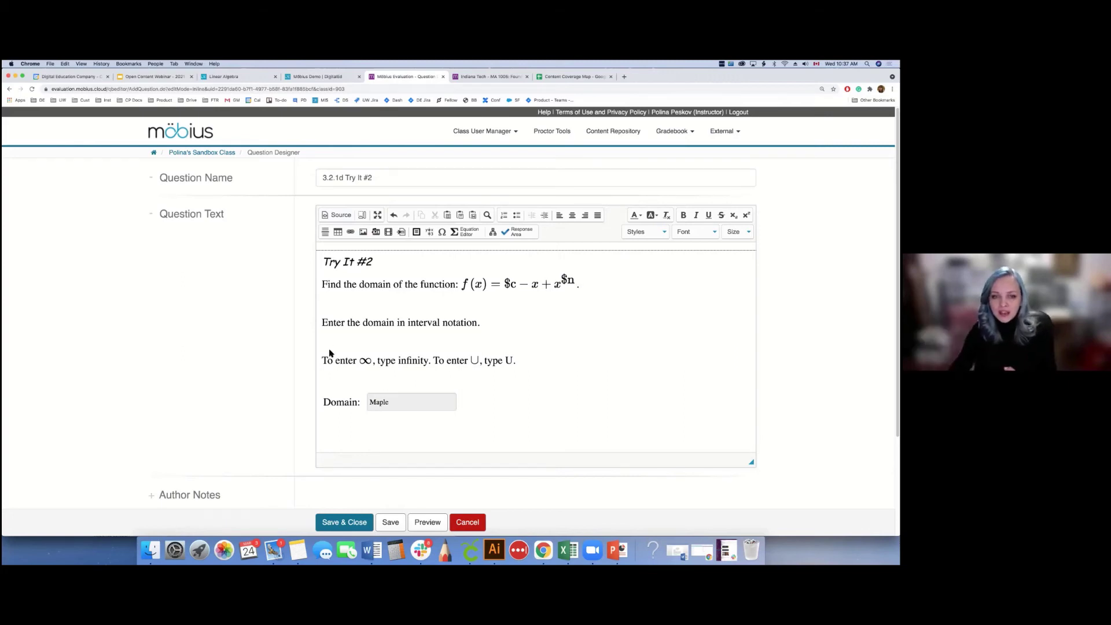
Examine the cloned question's feedback text and leave the question editor without saving.
{"action": "scroll", "coordinate": [274, 356], "scroll_direction": "down", "scroll_amount": 1}
{"action": "scroll", "coordinate": [275, 357], "scroll_direction": "down", "scroll_amount": 5}
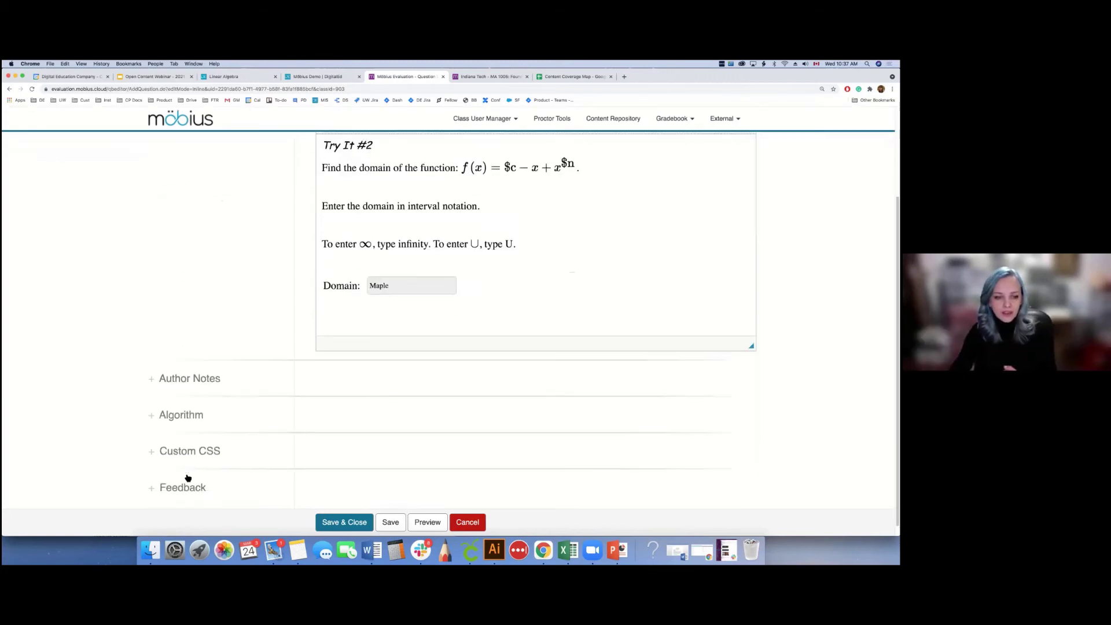
{"action": "left_click", "coordinate": [169, 488]}
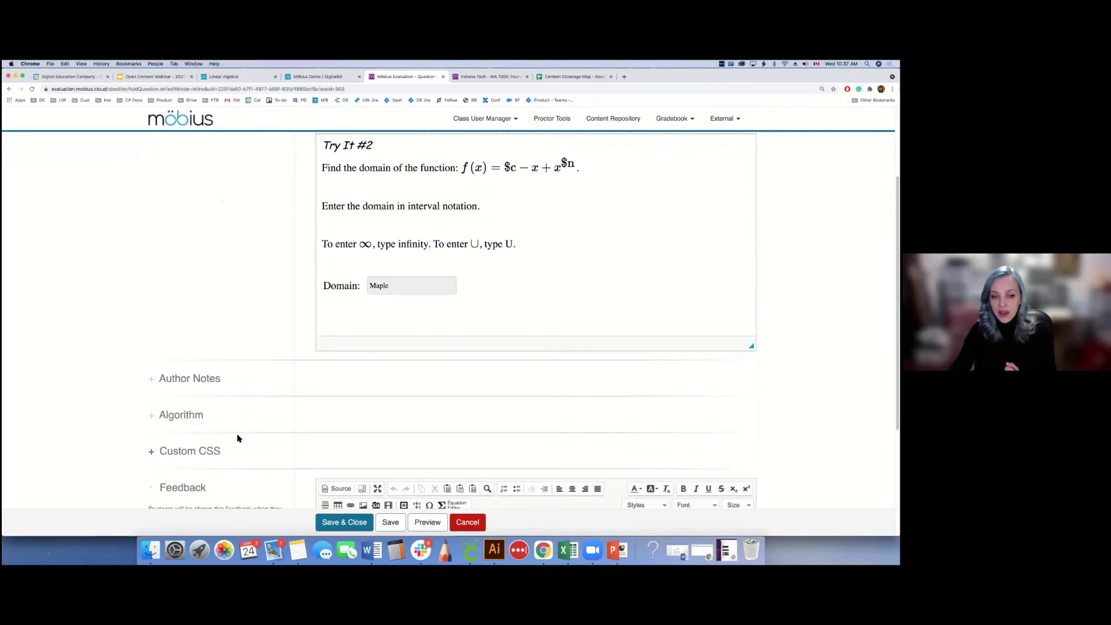
{"action": "scroll", "coordinate": [276, 422], "scroll_direction": "down", "scroll_amount": 4}
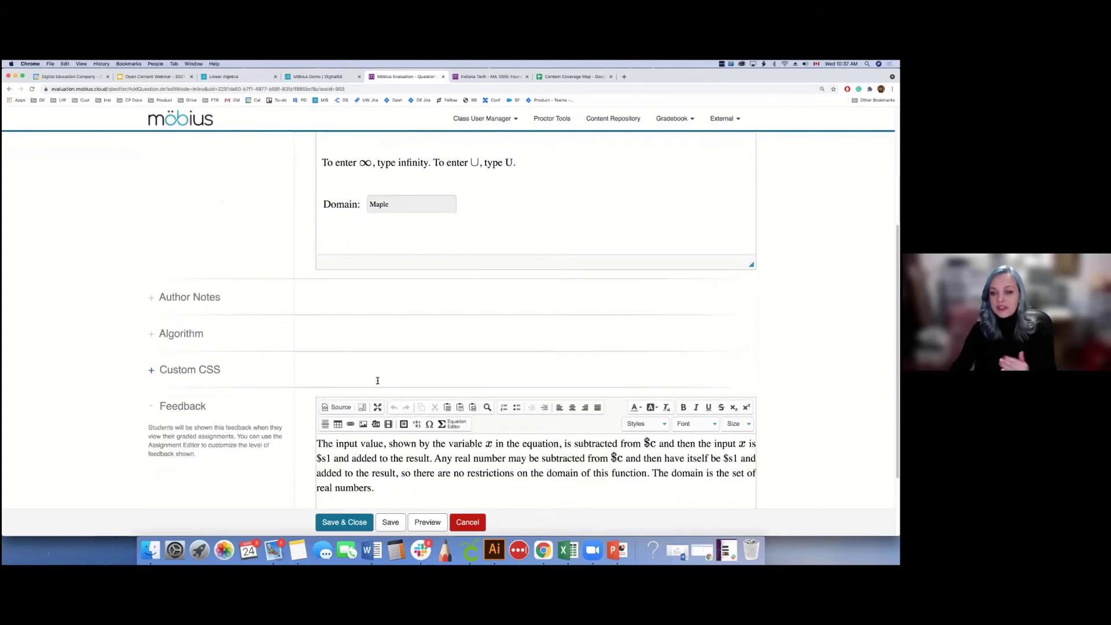
{"action": "scroll", "coordinate": [388, 380], "scroll_direction": "down", "scroll_amount": 5}
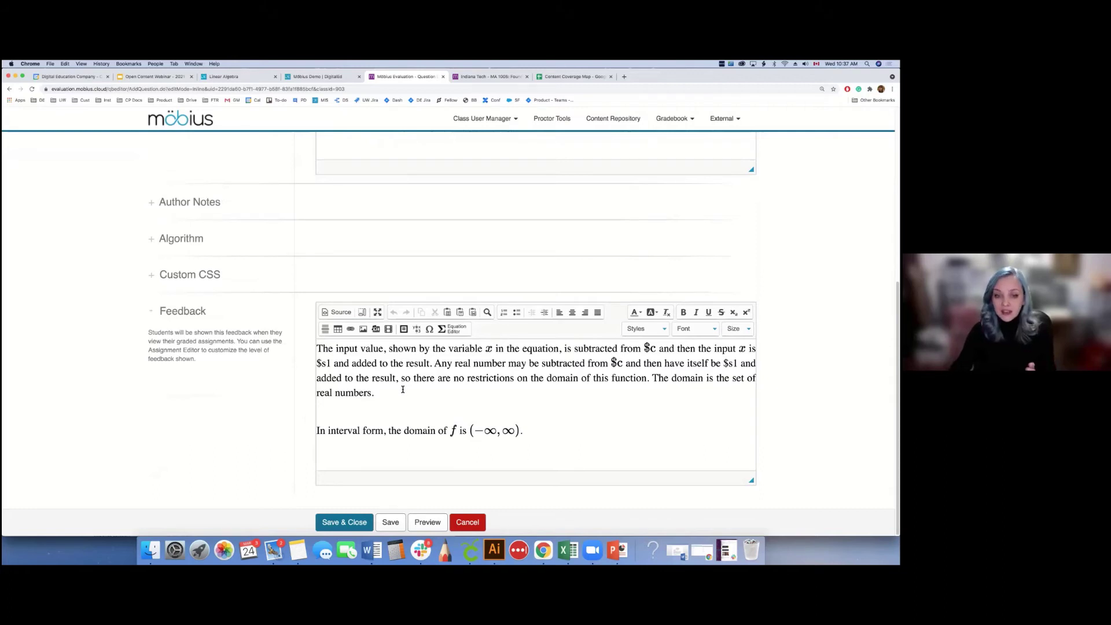
{"action": "scroll", "coordinate": [403, 390], "scroll_direction": "up", "scroll_amount": 1}
{"action": "scroll", "coordinate": [442, 396], "scroll_direction": "up", "scroll_amount": 3}
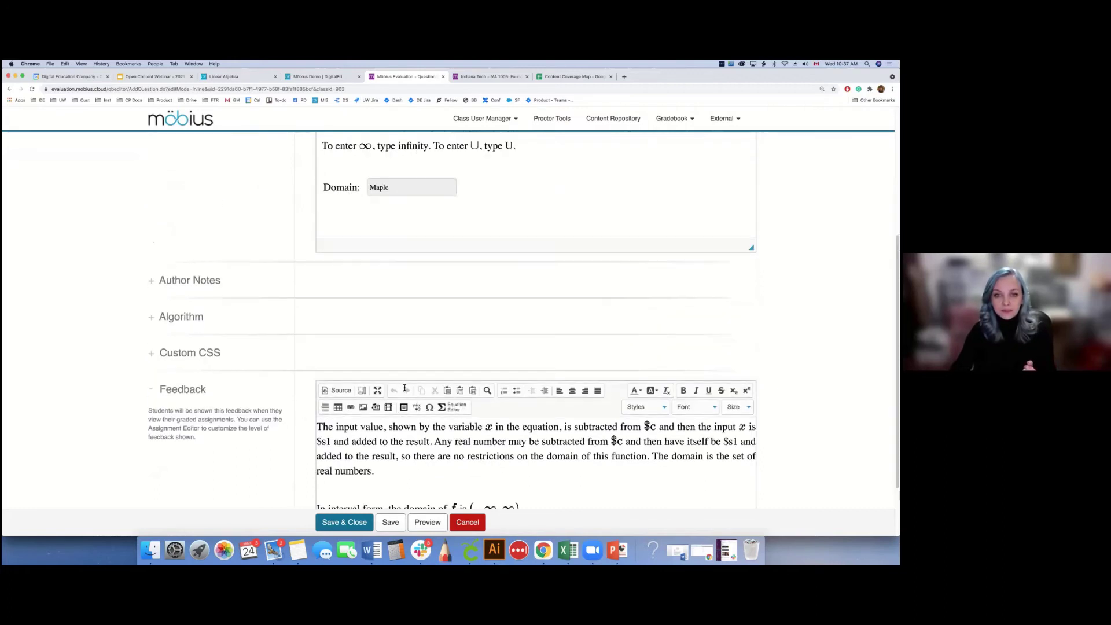
{"action": "left_click", "coordinate": [467, 523]}
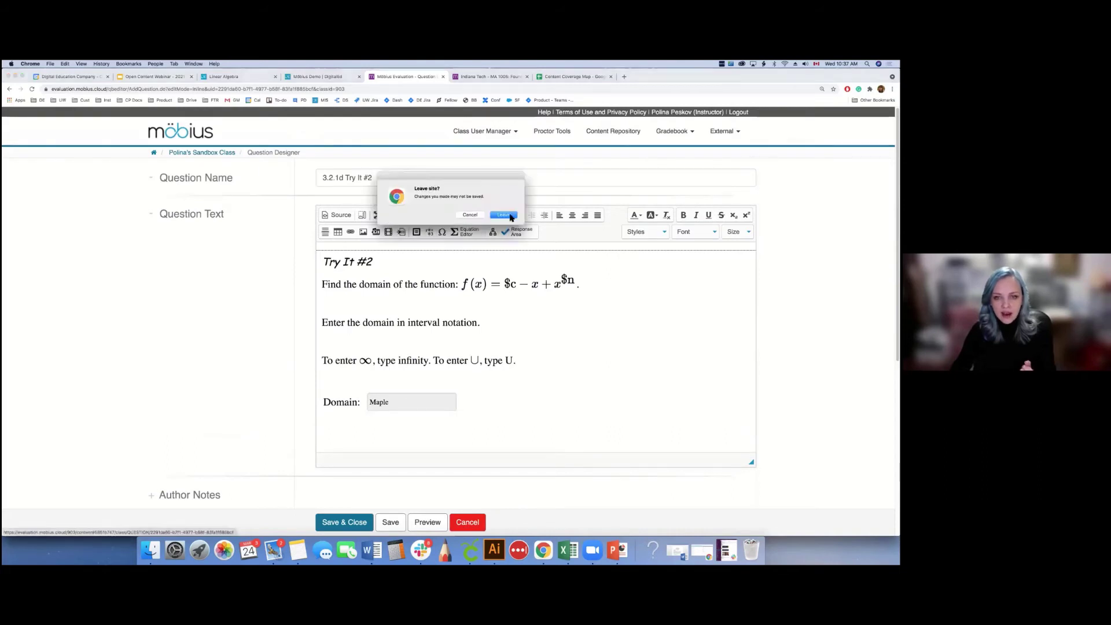
{"action": "left_click", "coordinate": [507, 216]}
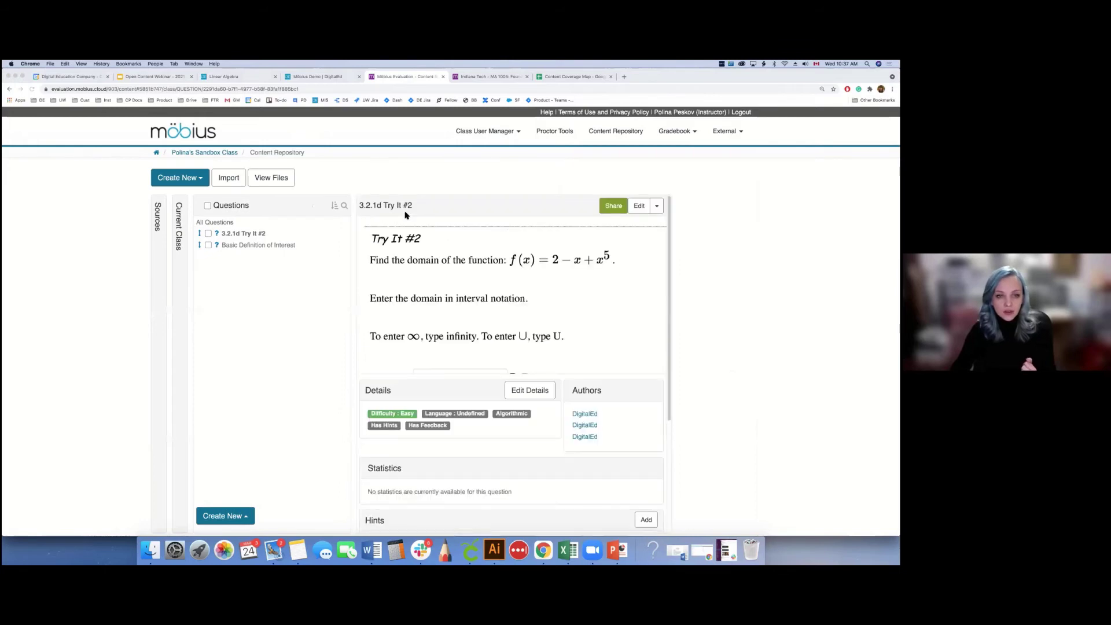
Show the Starter Bundle source again and switch the repository to the Content Templates source.
{"action": "left_click", "coordinate": [163, 218]}
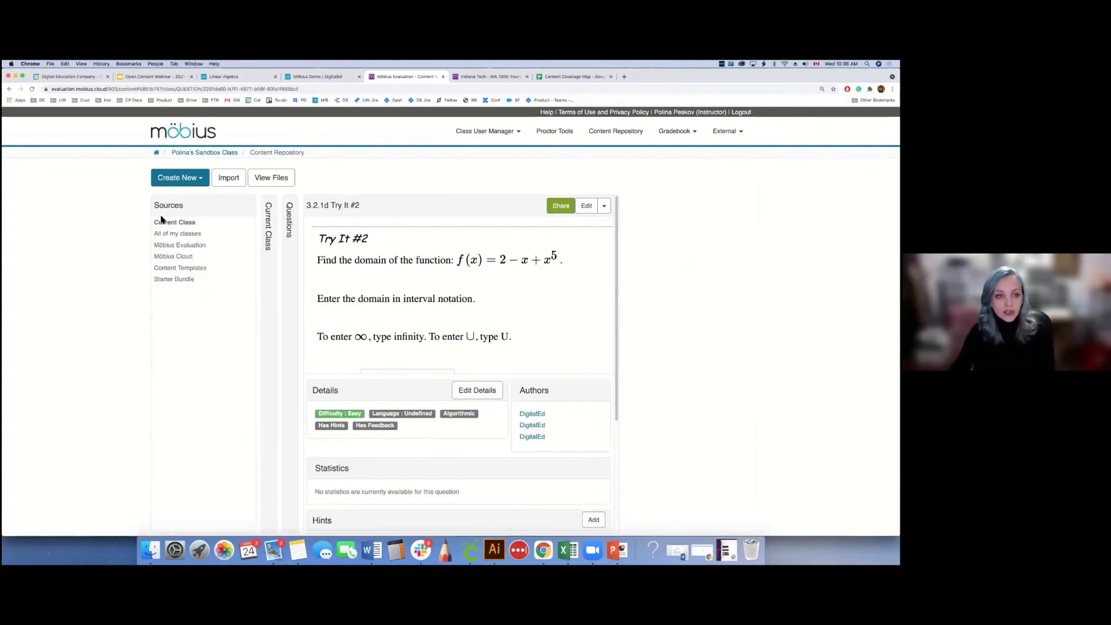
{"action": "left_click", "coordinate": [168, 279]}
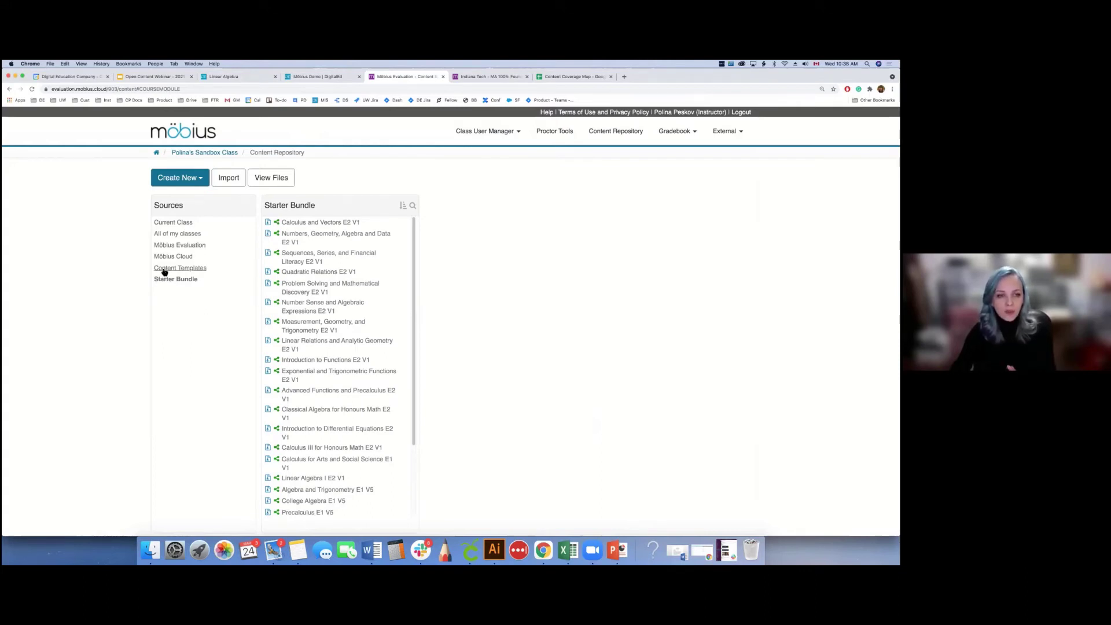
{"action": "left_click", "coordinate": [163, 271]}
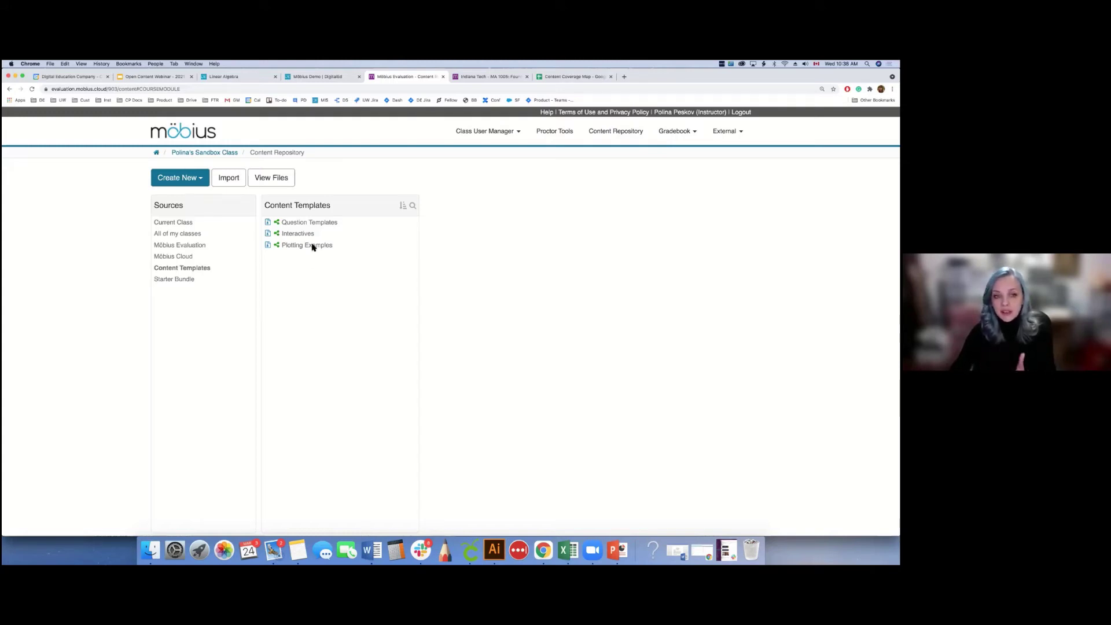
Look through the common and open-ended question templates in the Question Templates module, and return to the Content Templates list.
{"action": "left_click", "coordinate": [317, 225]}
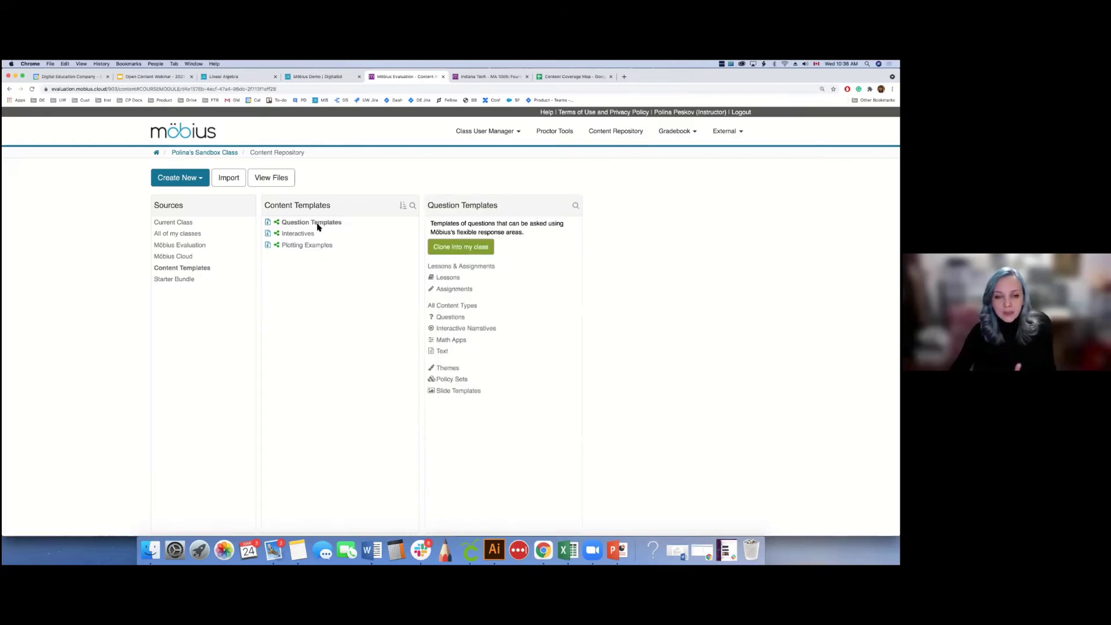
{"action": "left_click", "coordinate": [454, 308]}
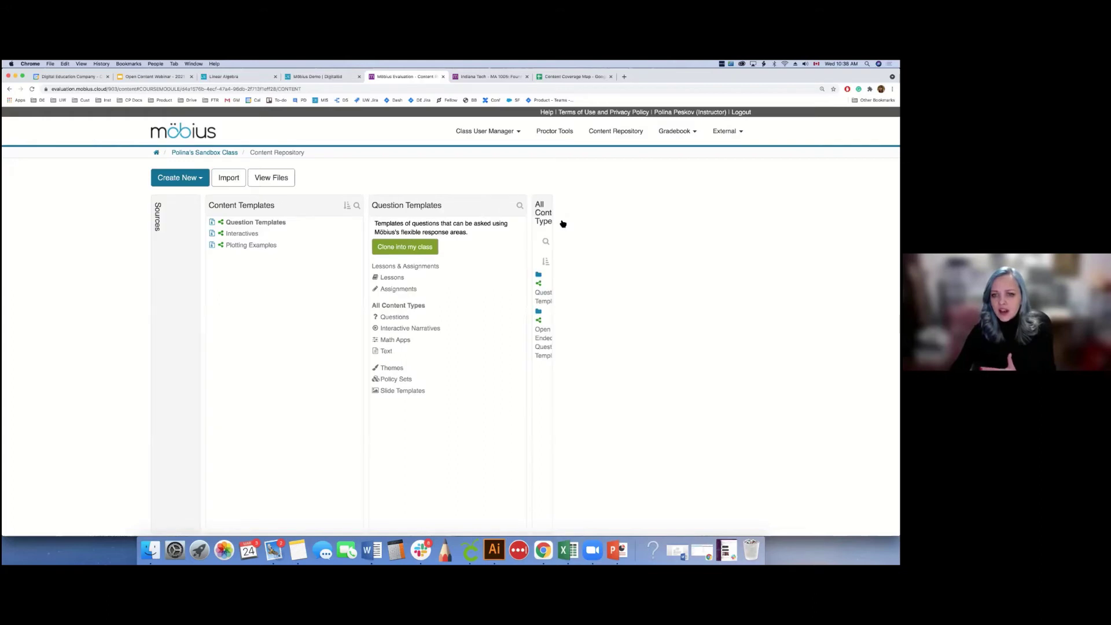
{"action": "left_click", "coordinate": [562, 223]}
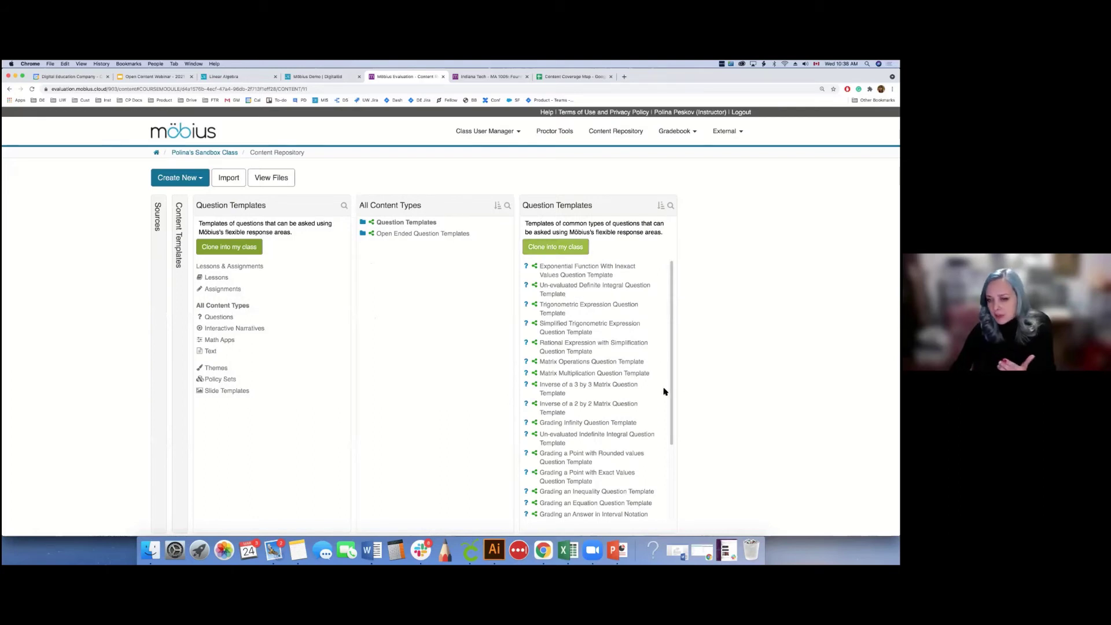
{"action": "scroll", "coordinate": [663, 390], "scroll_direction": "down", "scroll_amount": 3}
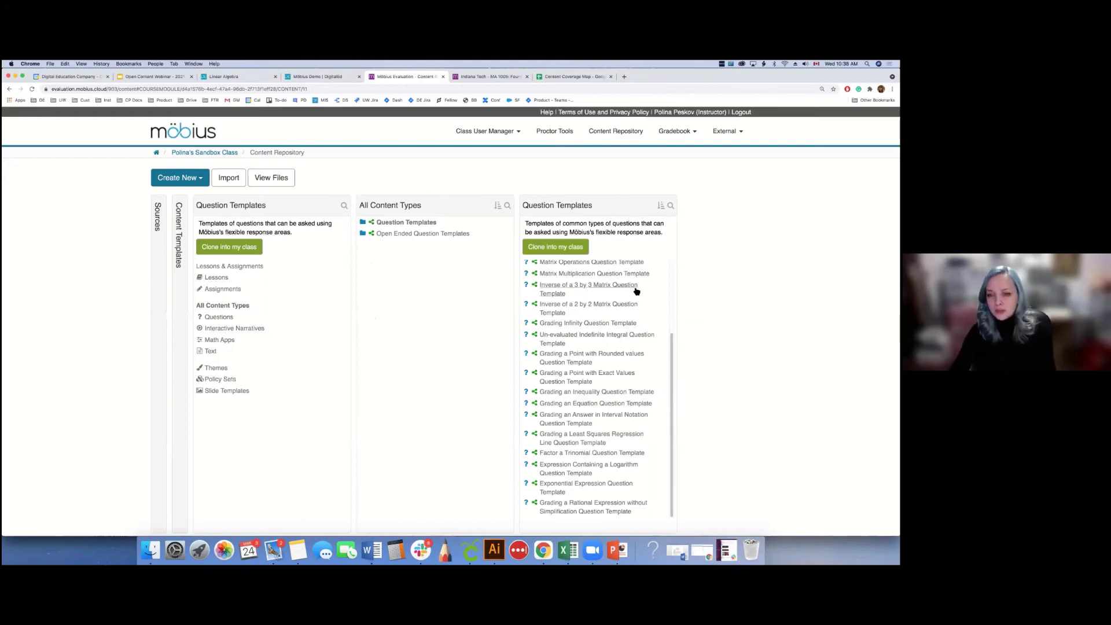
{"action": "left_click", "coordinate": [454, 235]}
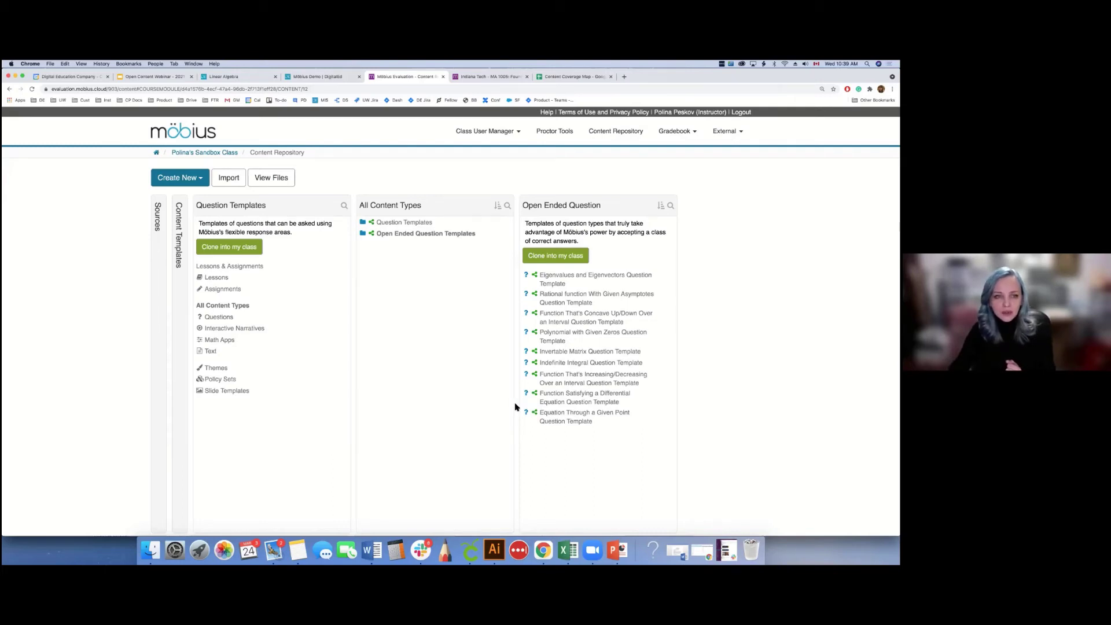
{"action": "left_click", "coordinate": [181, 235]}
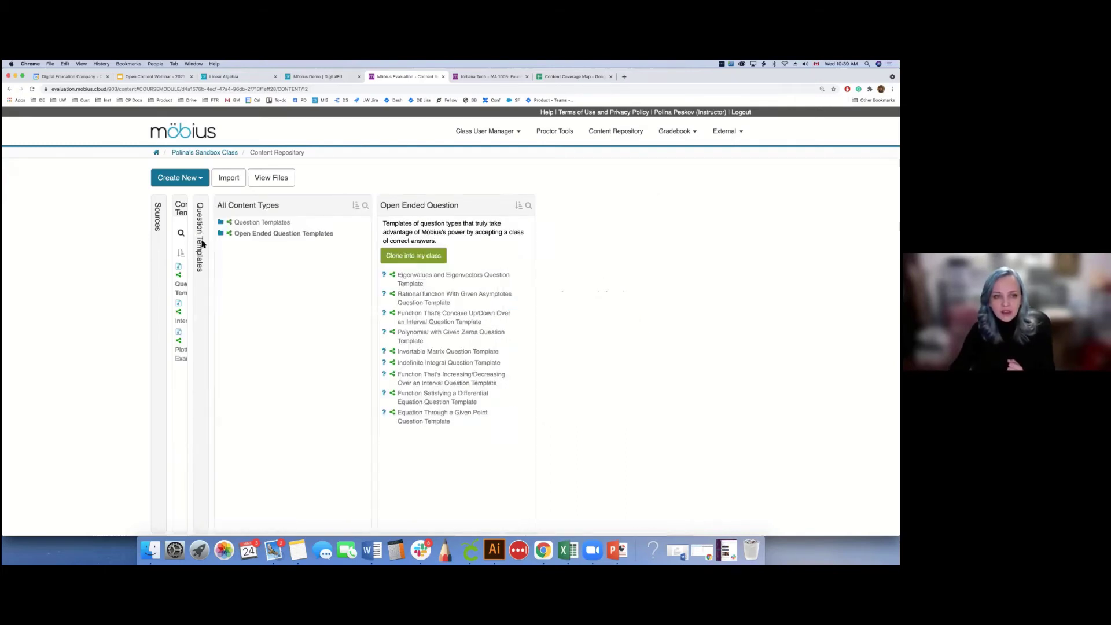
Look through the Plotting Examples module's content and return to the Content Templates list.
{"action": "left_click", "coordinate": [203, 245]}
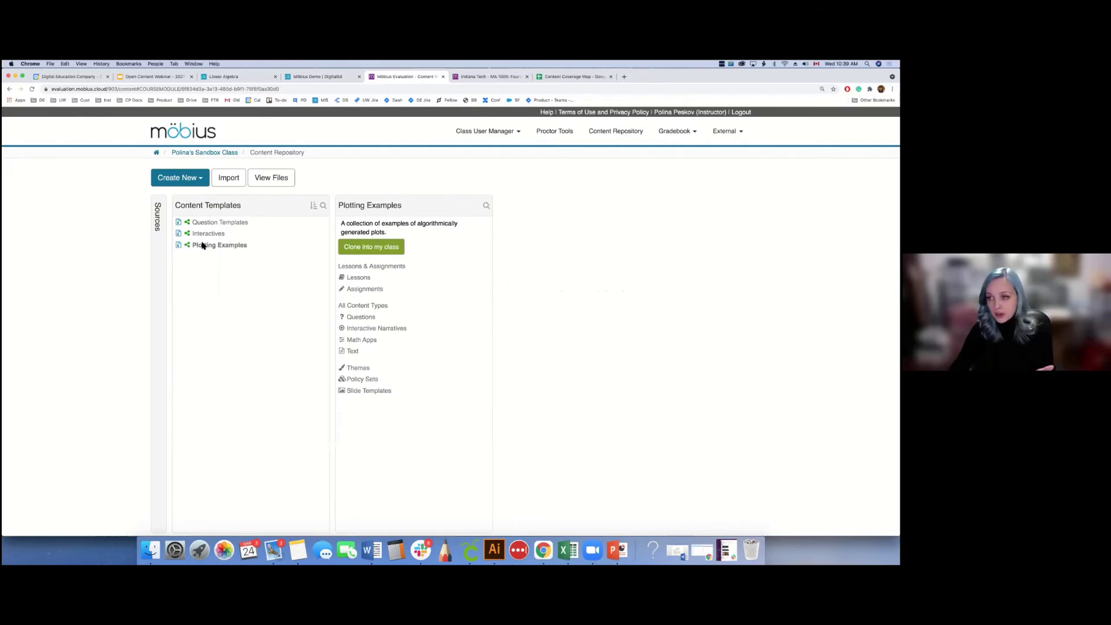
{"action": "left_click", "coordinate": [354, 306]}
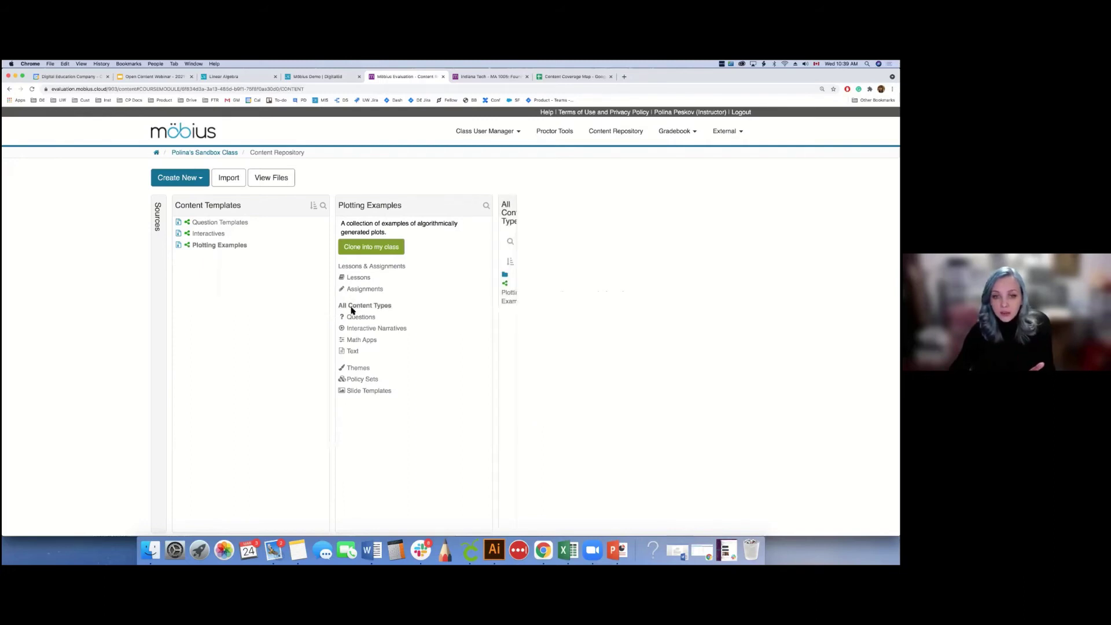
{"action": "left_click", "coordinate": [564, 223]}
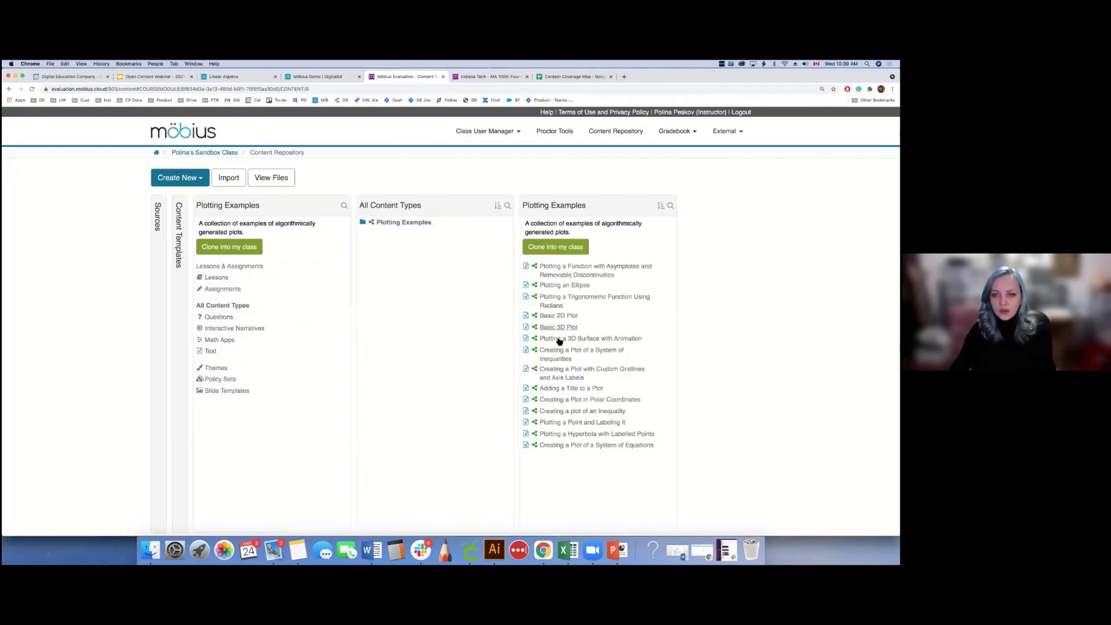
{"action": "left_click", "coordinate": [176, 227]}
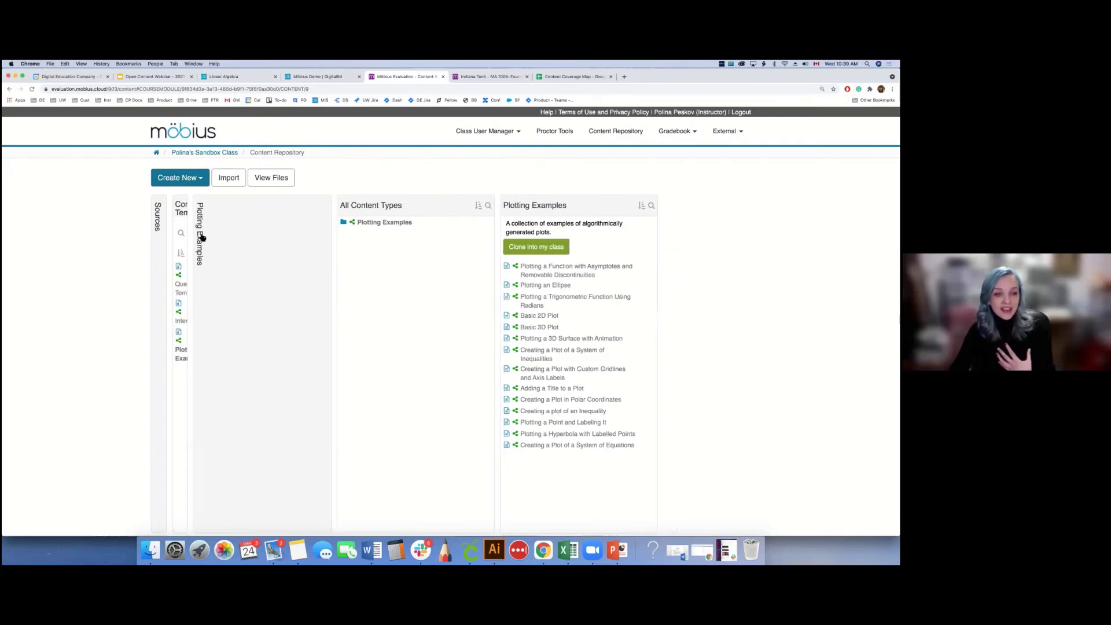
Open the Interactives module's Math Apps collection and show its Discrete Mathematics group.
{"action": "left_click", "coordinate": [202, 234]}
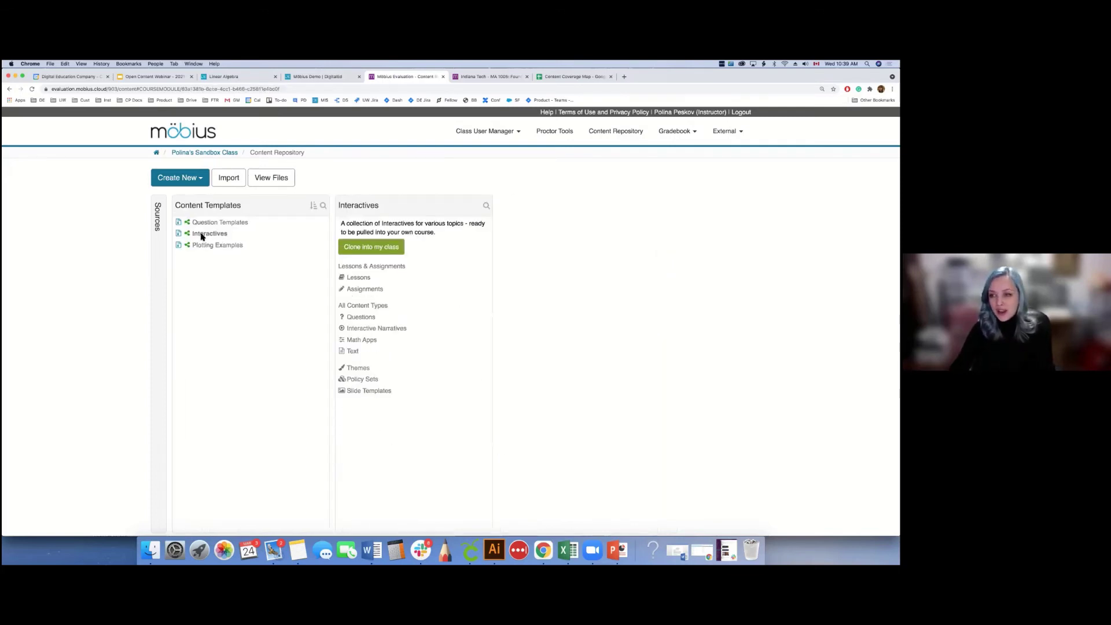
{"action": "left_click", "coordinate": [364, 306]}
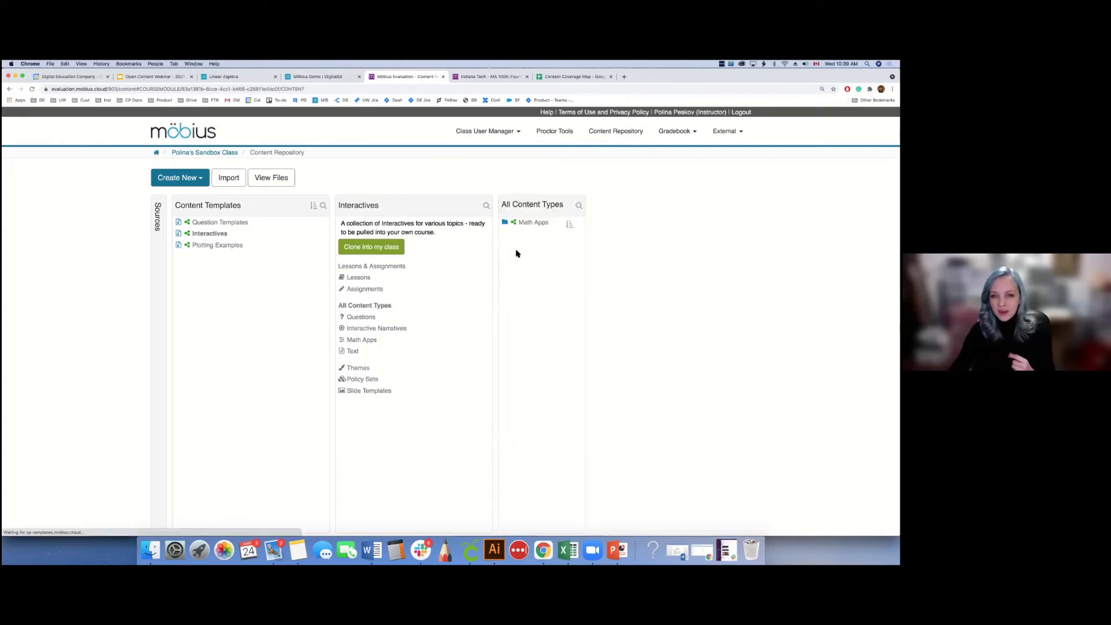
{"action": "left_click", "coordinate": [532, 224]}
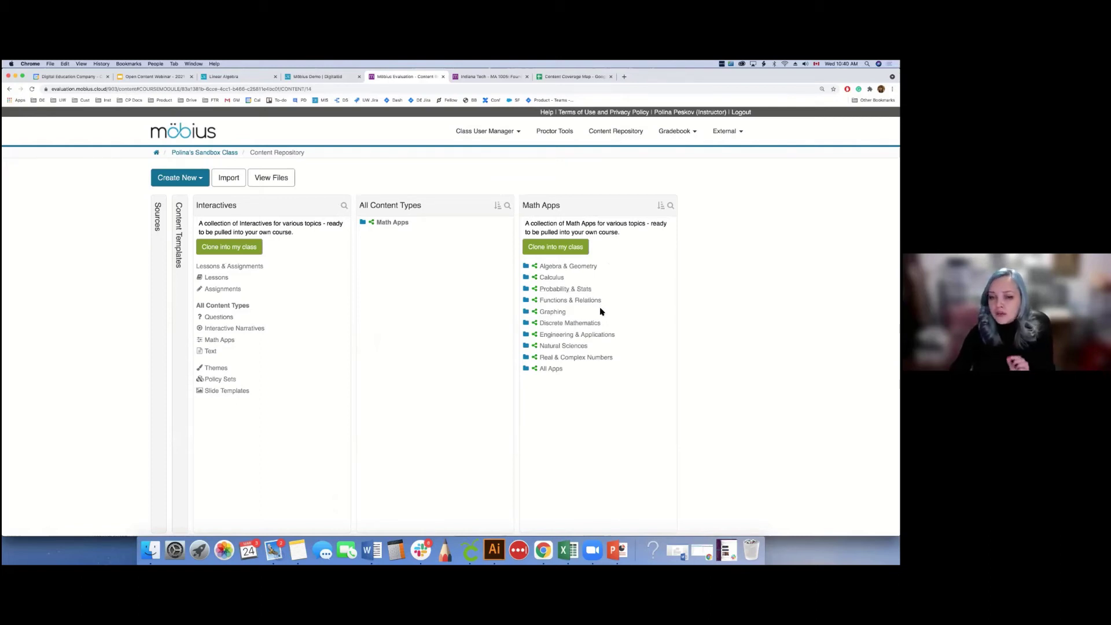
{"action": "left_click", "coordinate": [591, 324]}
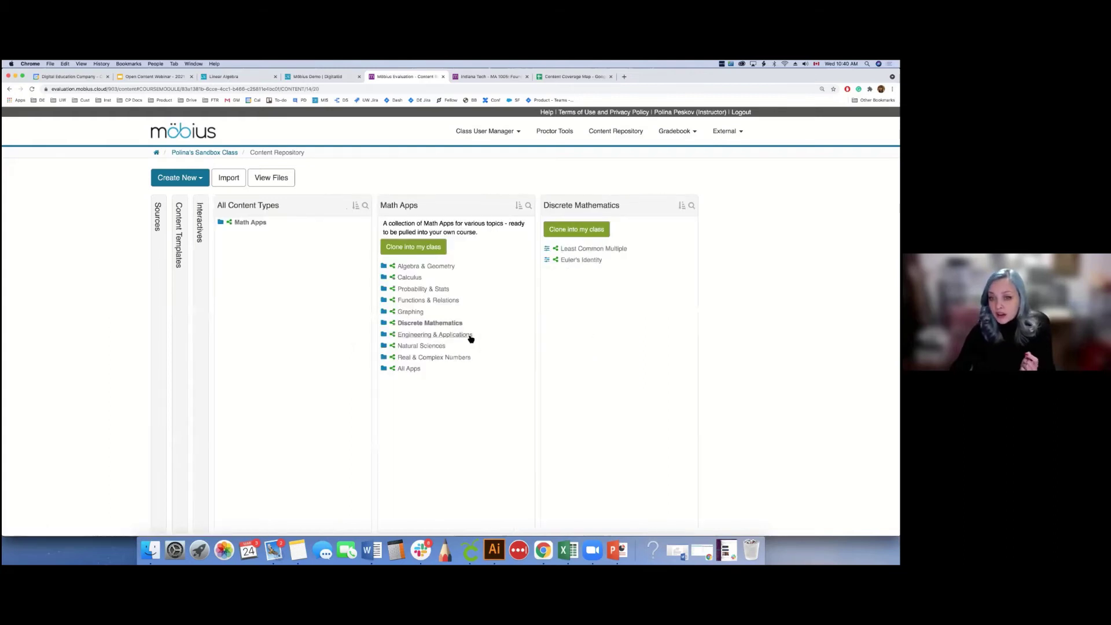
Preview the Euler's Identity math app, try its animation slider, and close the preview.
{"action": "left_click", "coordinate": [584, 262]}
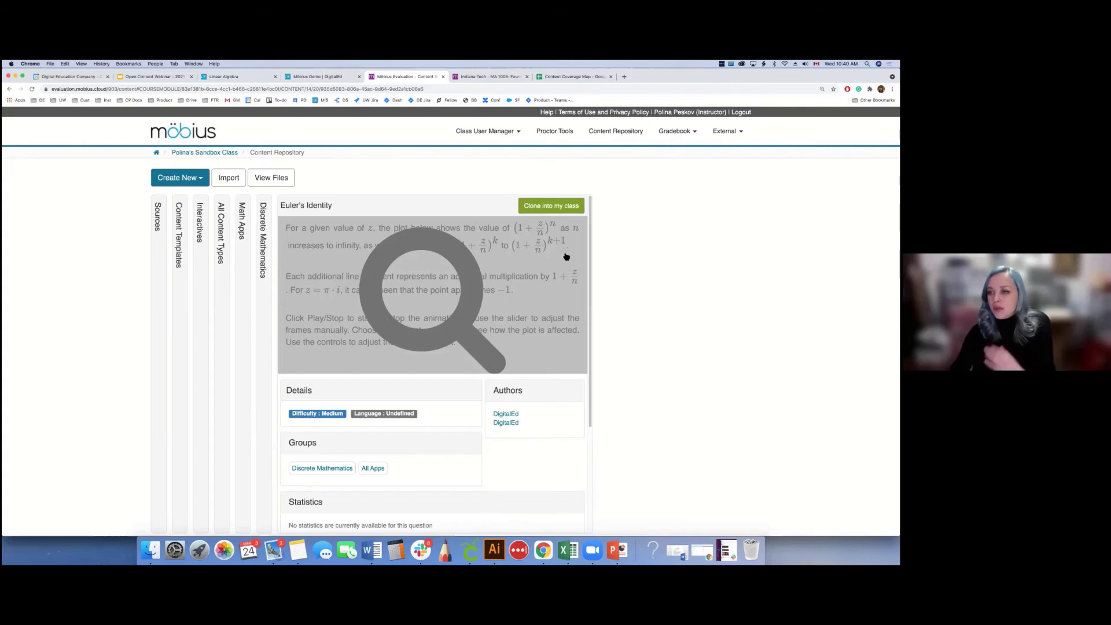
{"action": "left_click", "coordinate": [563, 286]}
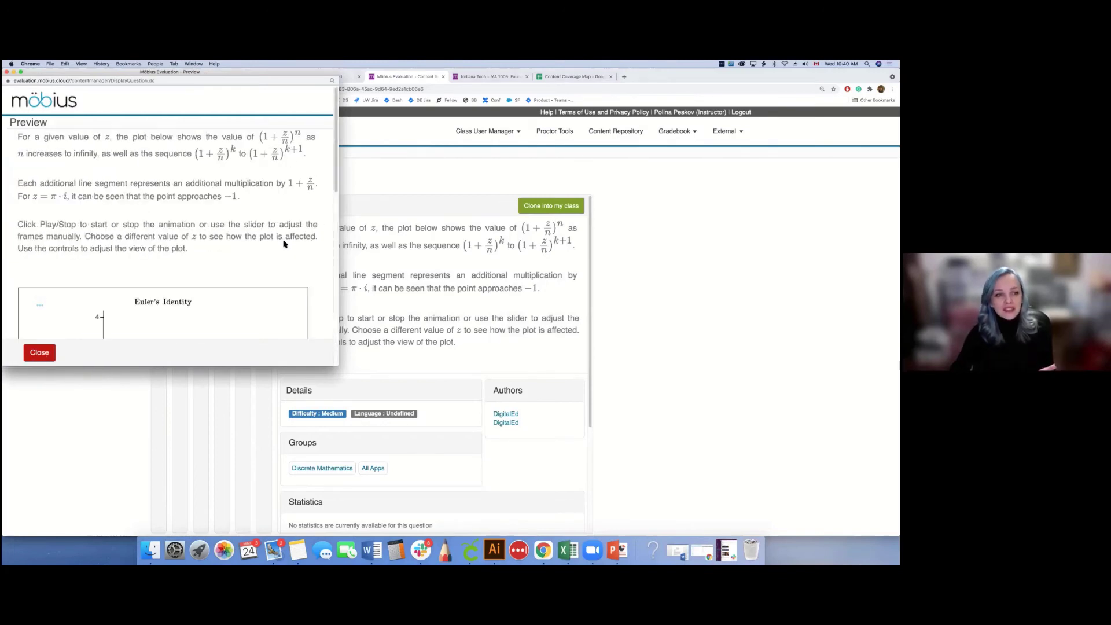
{"action": "scroll", "coordinate": [284, 244], "scroll_direction": "down", "scroll_amount": 5}
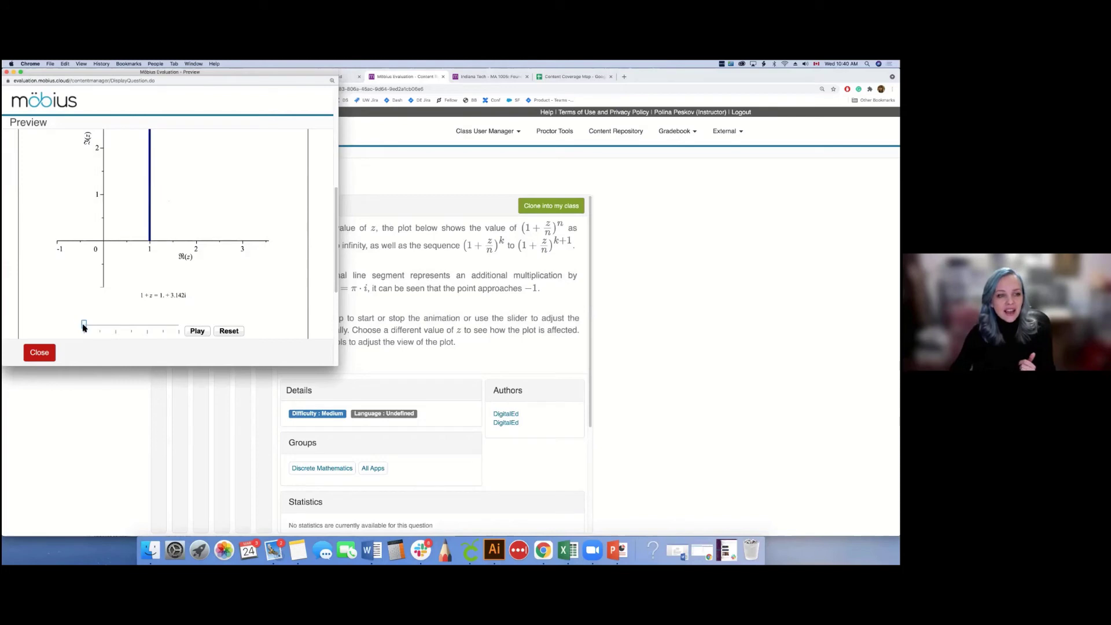
{"action": "left_click_drag", "start_coordinate": [82, 324], "coordinate": [109, 317]}
{"action": "left_click", "coordinate": [46, 353]}
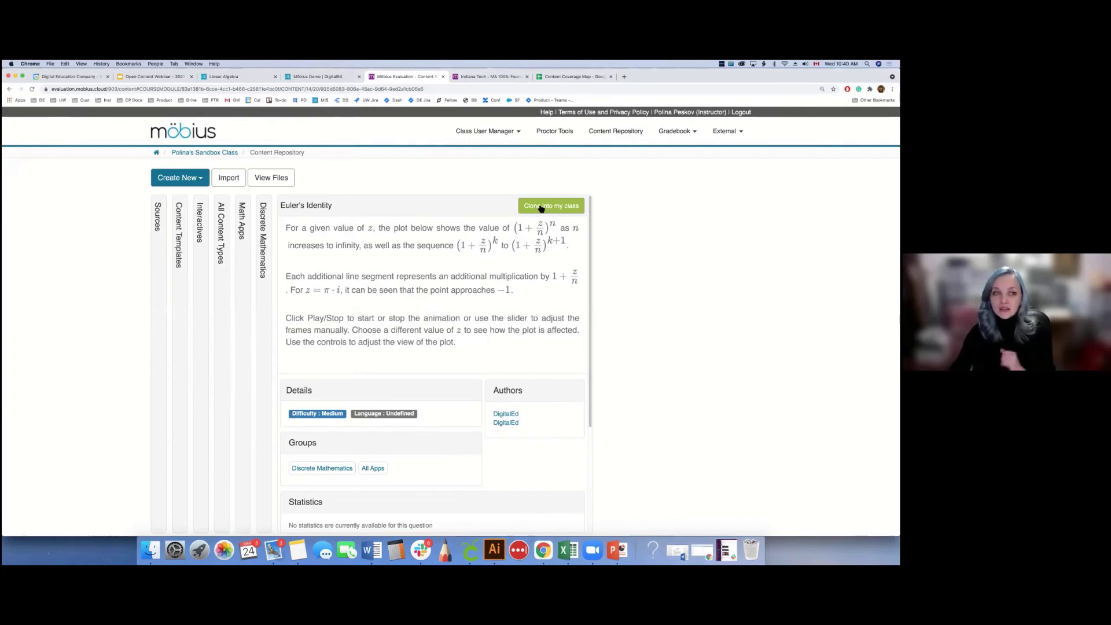
Return to the system homepage and look through the list of Starter Bundle content pack classes.
{"action": "left_click", "coordinate": [541, 206]}
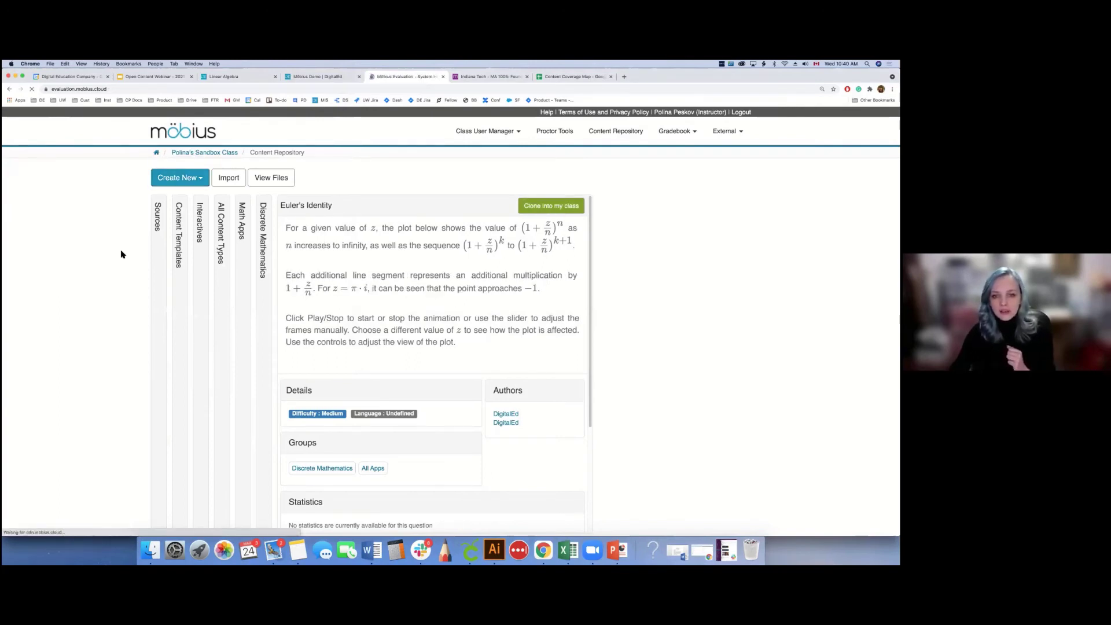
{"action": "scroll", "coordinate": [121, 254], "scroll_direction": "down", "scroll_amount": 3}
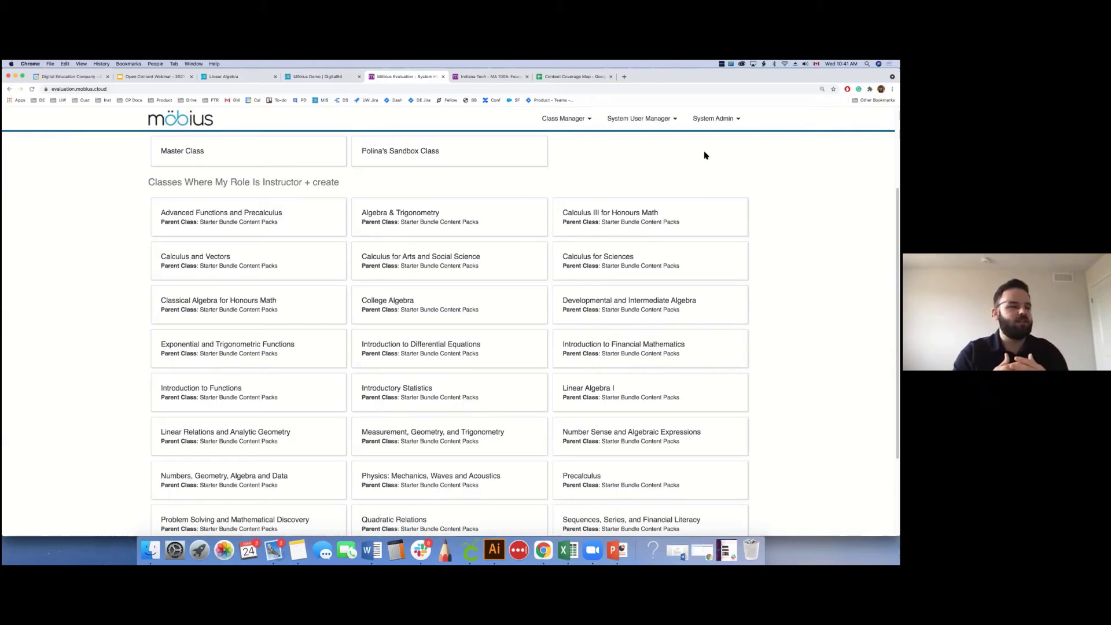
{"action": "scroll", "coordinate": [705, 155], "scroll_direction": "up", "scroll_amount": 3}
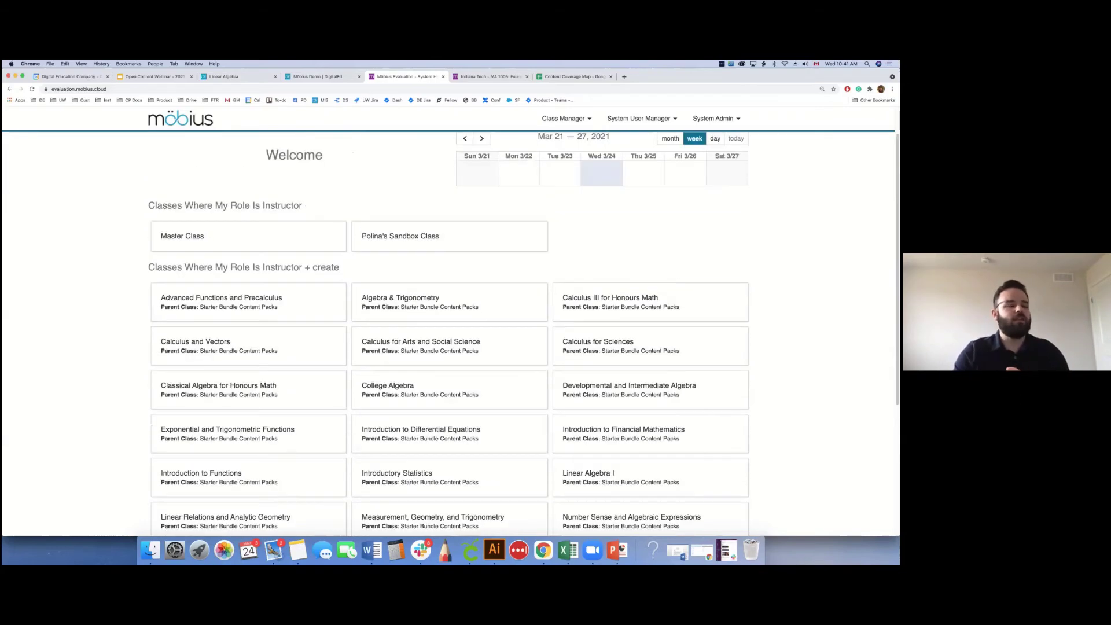
{"action": "scroll", "coordinate": [705, 155], "scroll_direction": "up", "scroll_amount": 2}
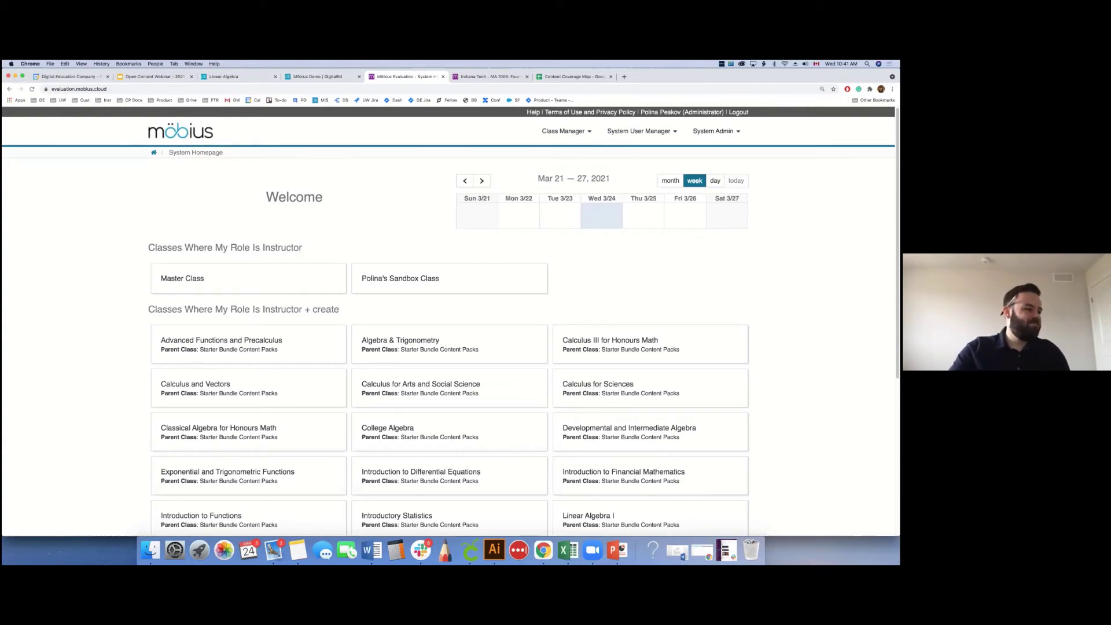
{"action": "scroll", "coordinate": [449, 321], "scroll_direction": "down", "scroll_amount": 1}
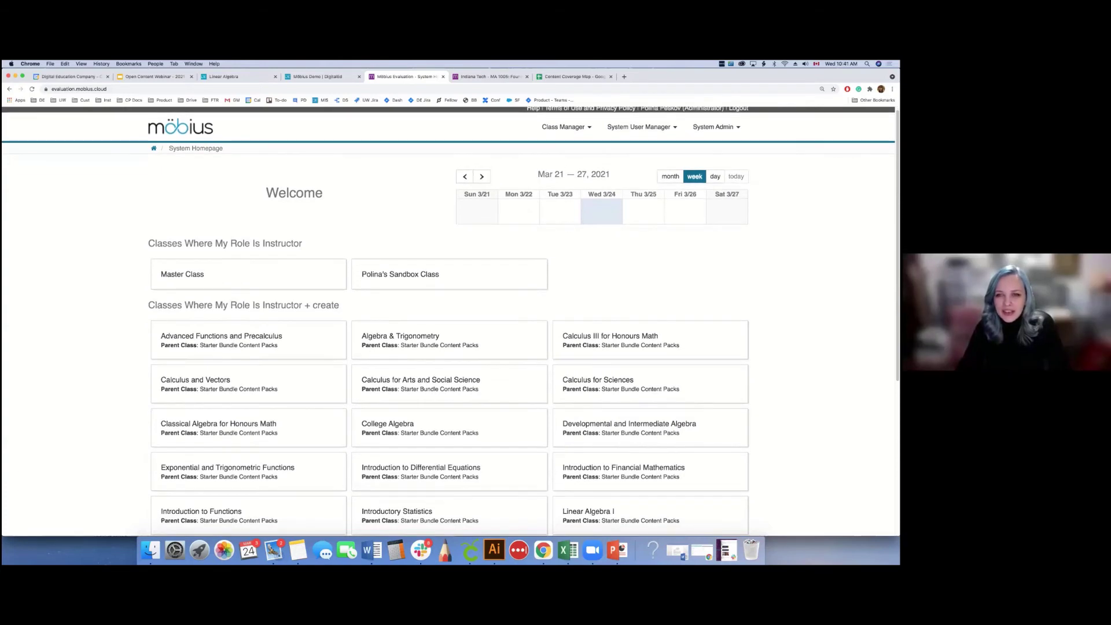
{"action": "scroll", "coordinate": [716, 221], "scroll_direction": "down", "scroll_amount": 3}
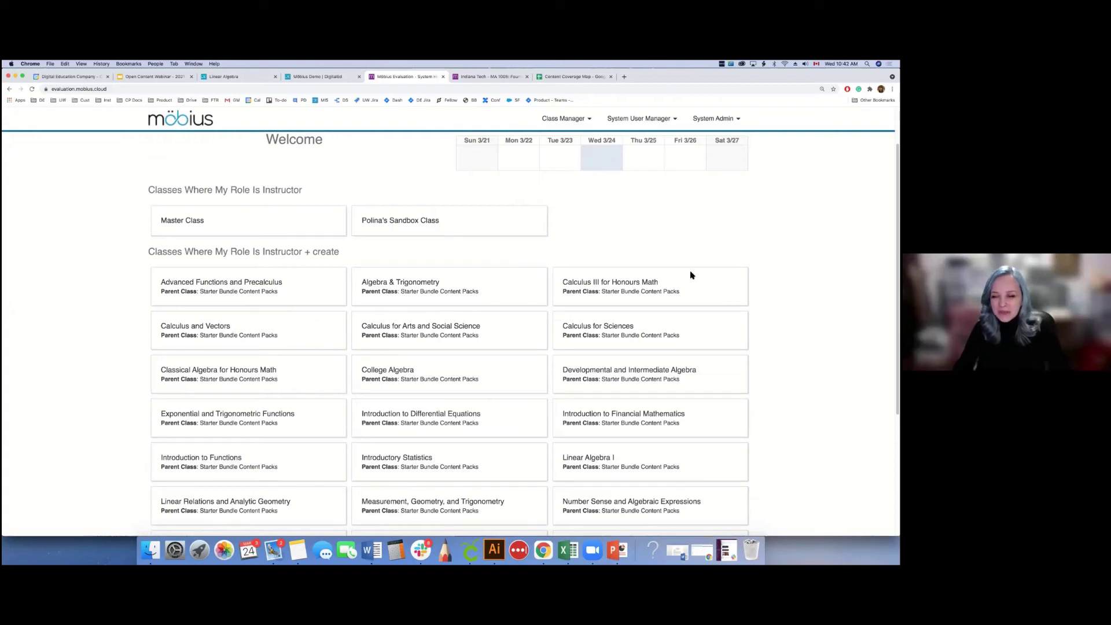
Switch to Word and look through the MA 1005 Foundations of Mathematics I syllabus, including its Grading Events table.
{"action": "left_click", "coordinate": [673, 549]}
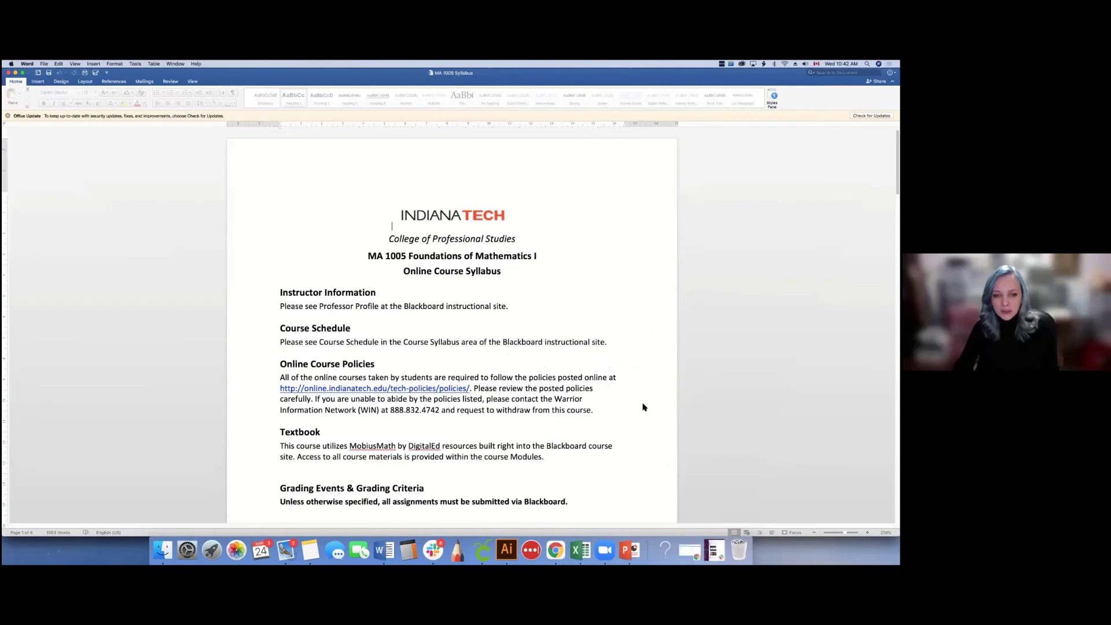
{"action": "scroll", "coordinate": [641, 407], "scroll_direction": "down", "scroll_amount": 3}
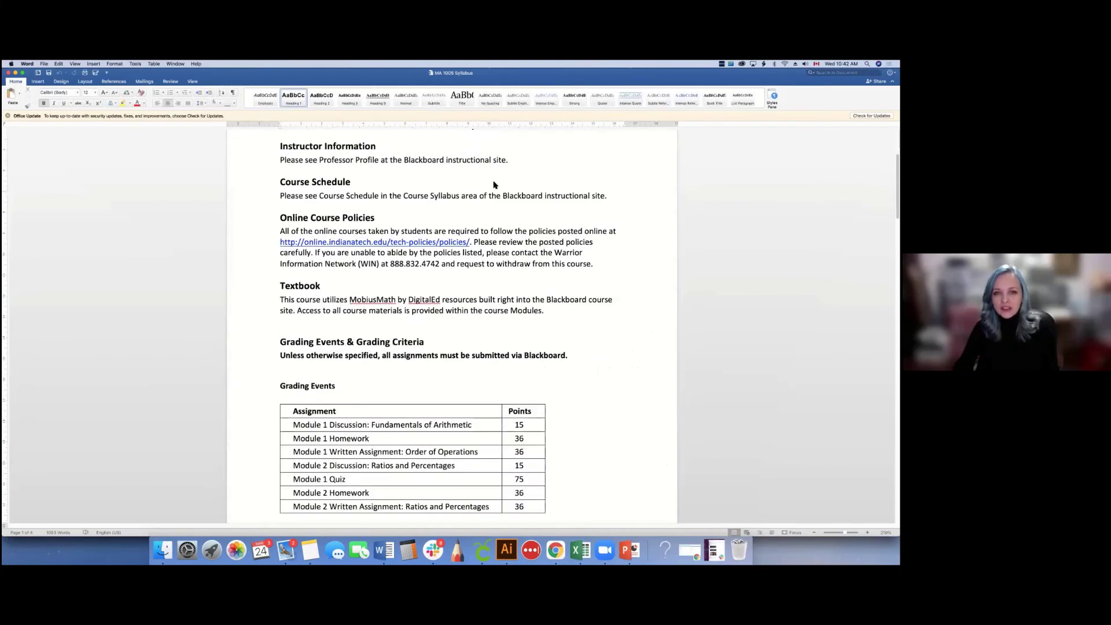
{"action": "scroll", "coordinate": [464, 188], "scroll_direction": "down", "scroll_amount": 5}
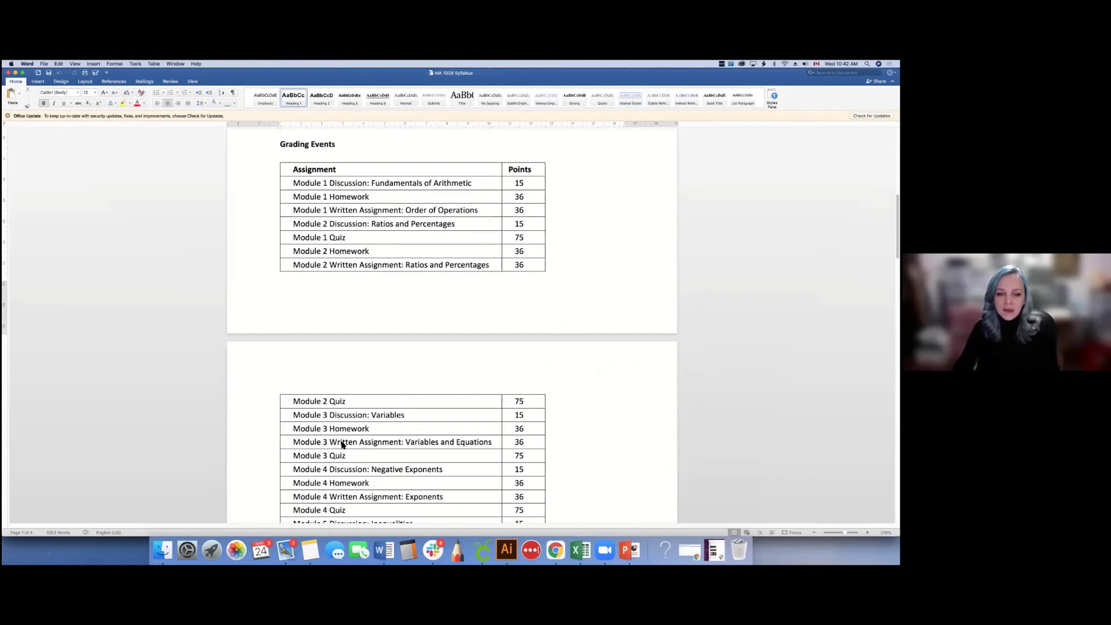
{"action": "scroll", "coordinate": [342, 444], "scroll_direction": "down", "scroll_amount": 1}
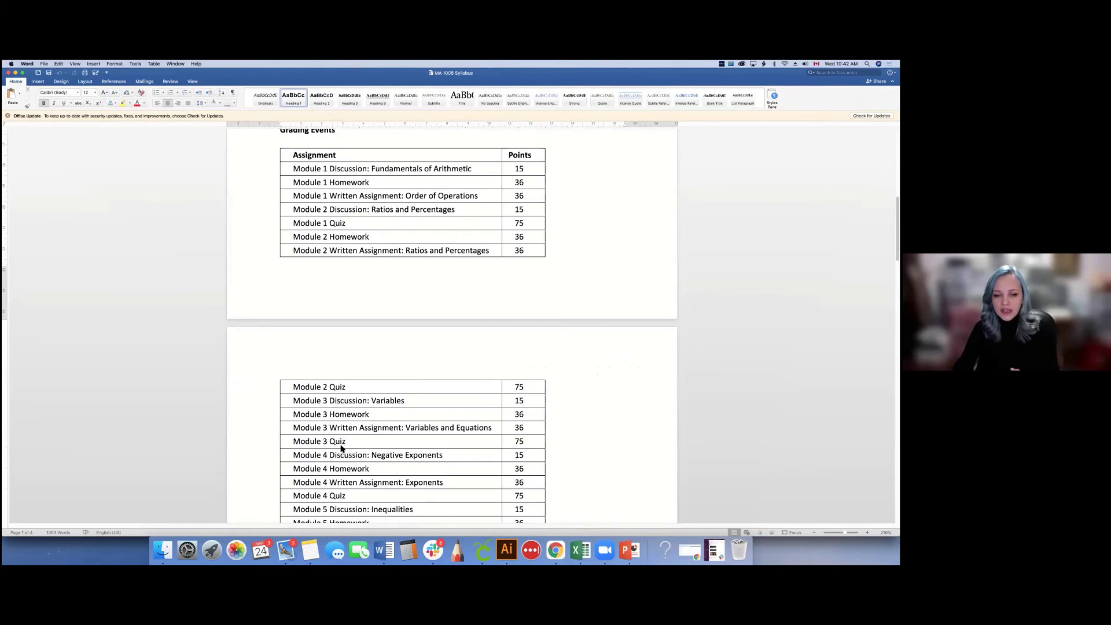
{"action": "scroll", "coordinate": [341, 447], "scroll_direction": "down", "scroll_amount": 5}
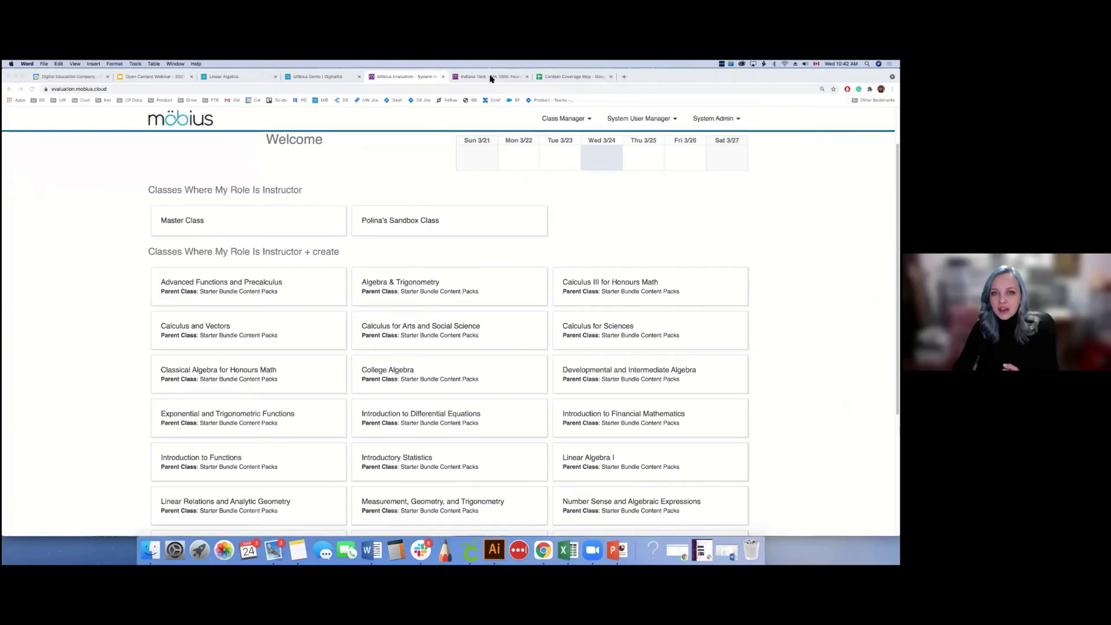
Switch to the Indiana Tech MA 1005 class in Chrome, enlarge the page, and list the course modules in its content repository.
{"action": "left_click", "coordinate": [490, 78]}
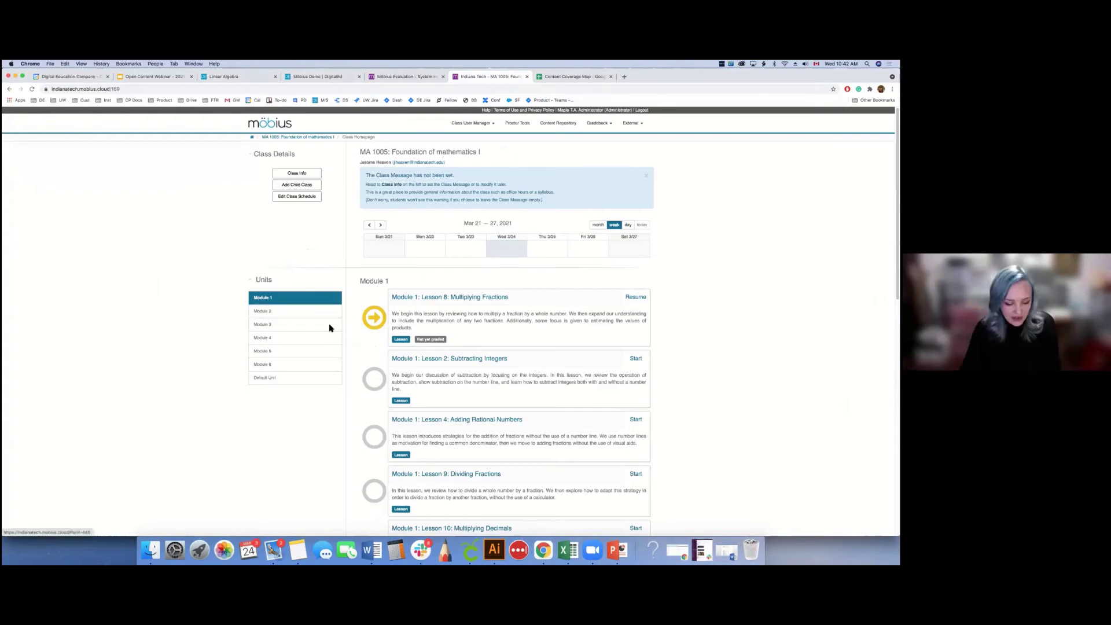
{"action": "key", "text": "super+equal"}
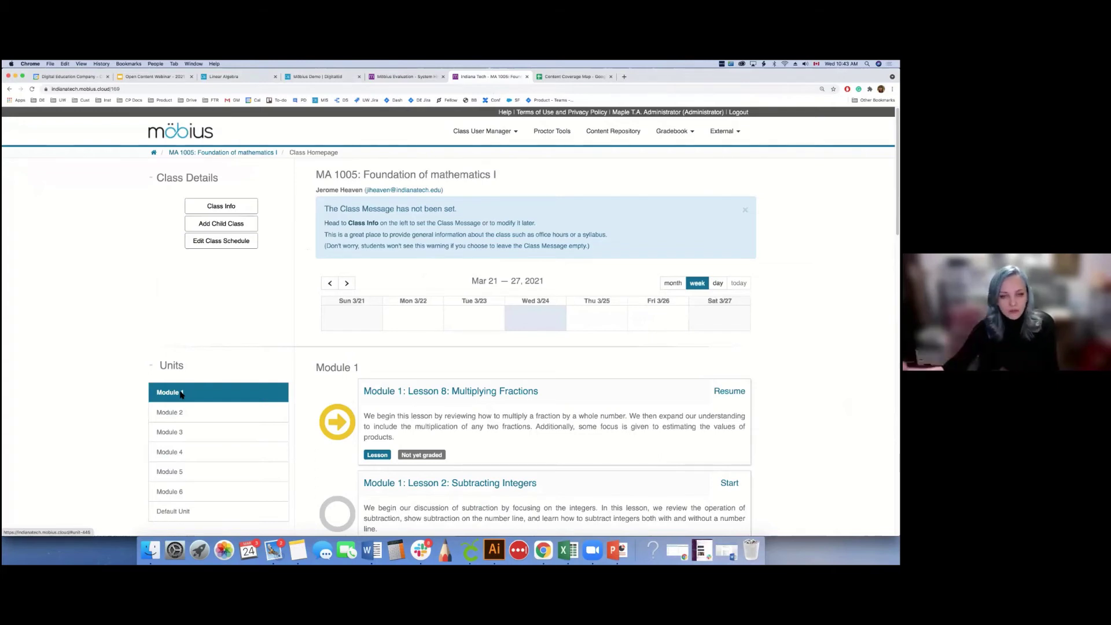
{"action": "left_click", "coordinate": [602, 139]}
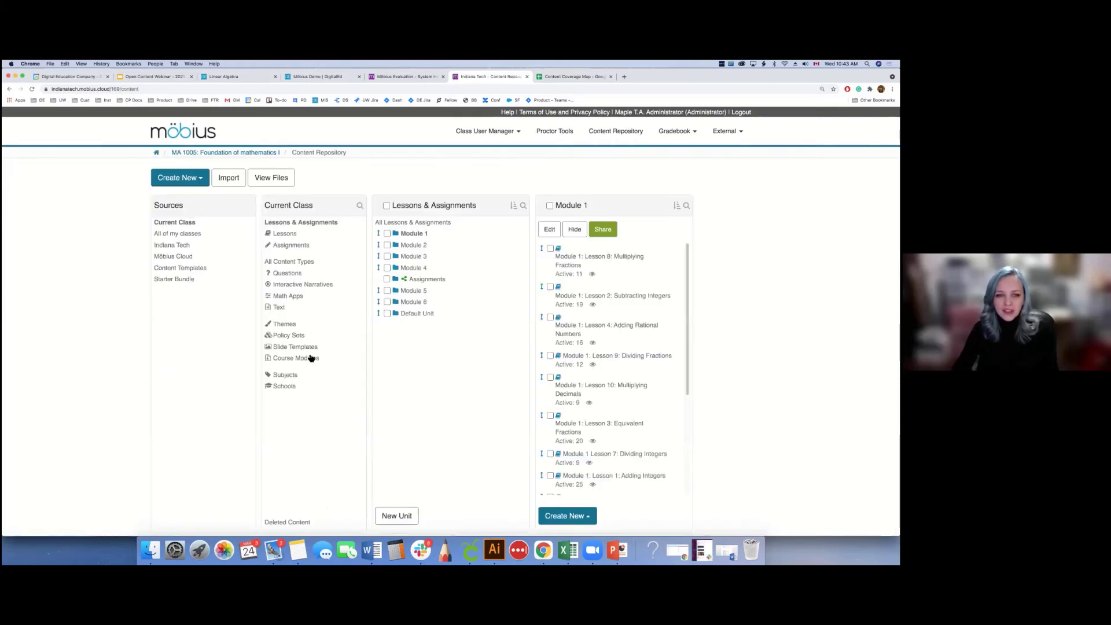
{"action": "left_click", "coordinate": [306, 360]}
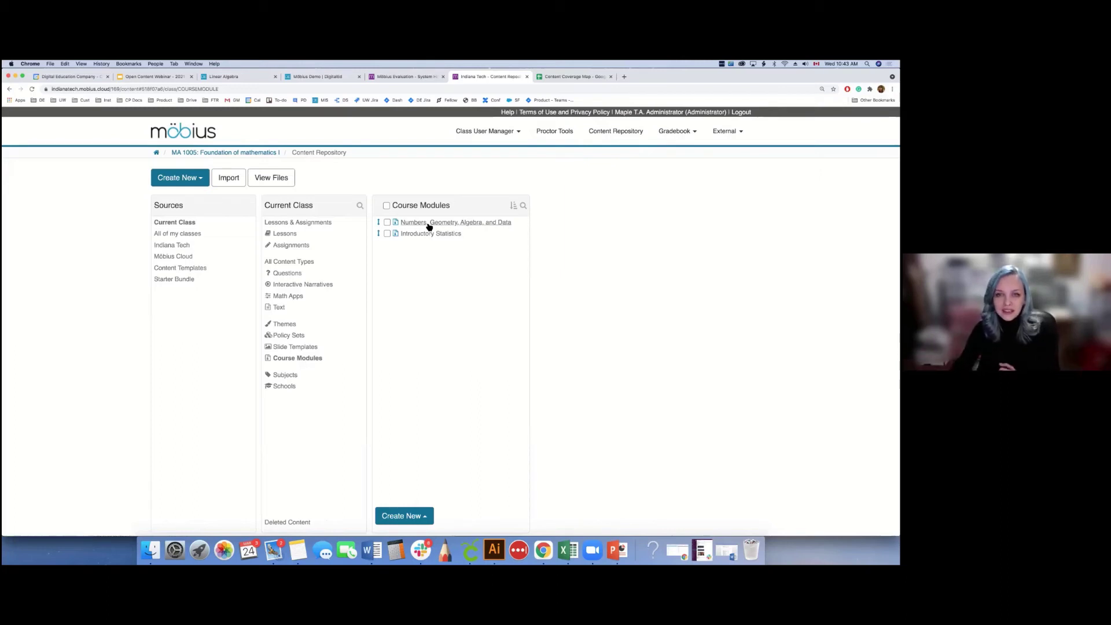
From the MA 1005 class homepage, open Module 1: Lesson 8: Multiplying Fractions and show its review Question 1.
{"action": "left_click", "coordinate": [248, 153]}
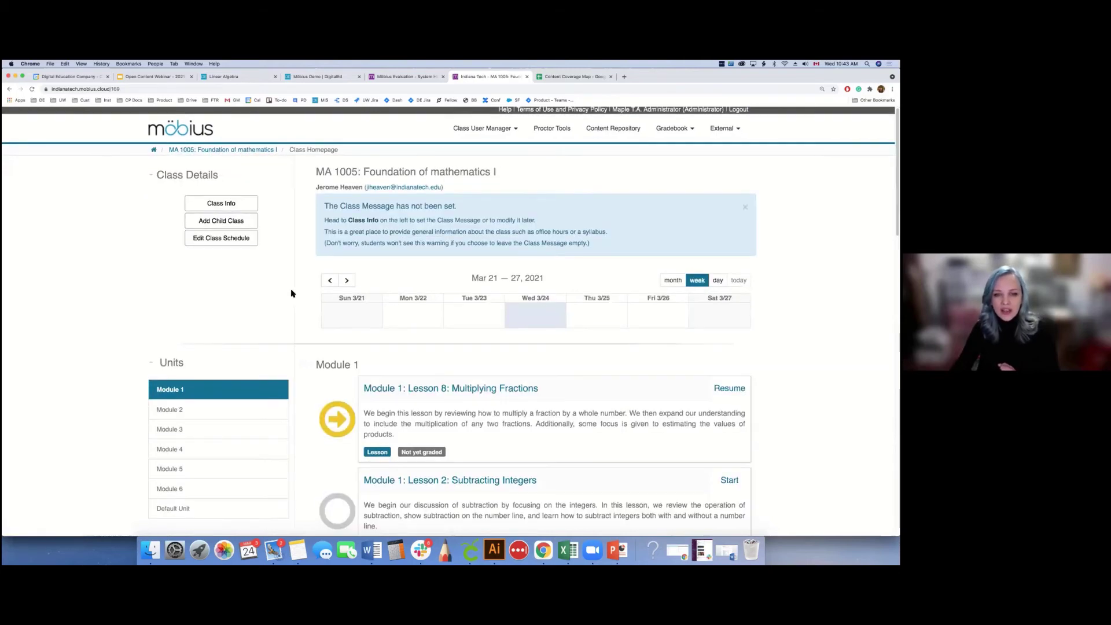
{"action": "scroll", "coordinate": [291, 293], "scroll_direction": "down", "scroll_amount": 5}
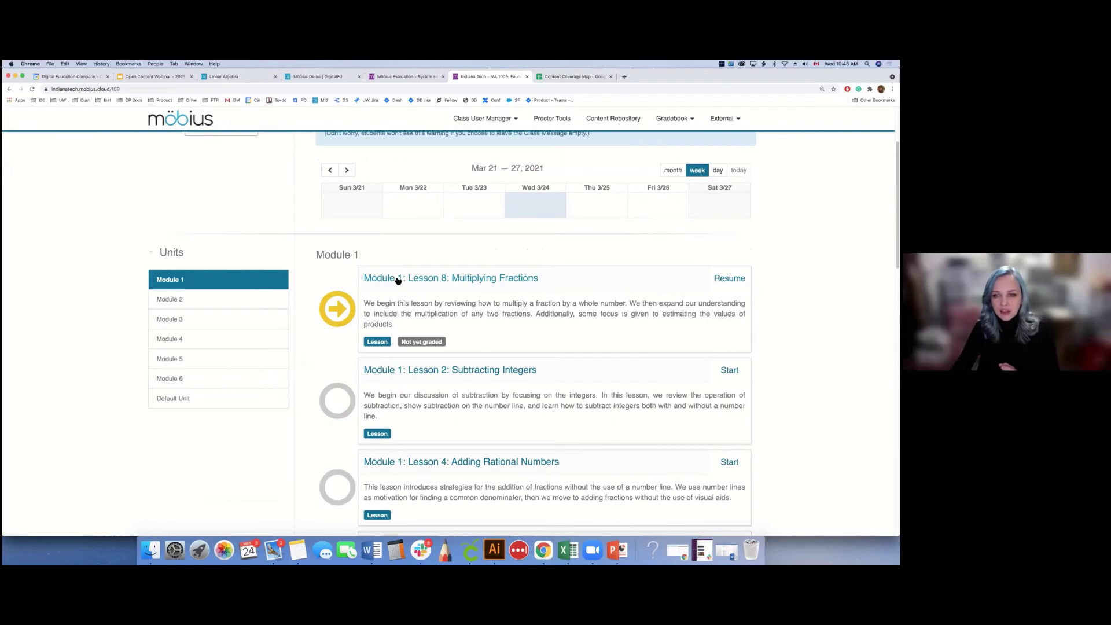
{"action": "left_click", "coordinate": [398, 279]}
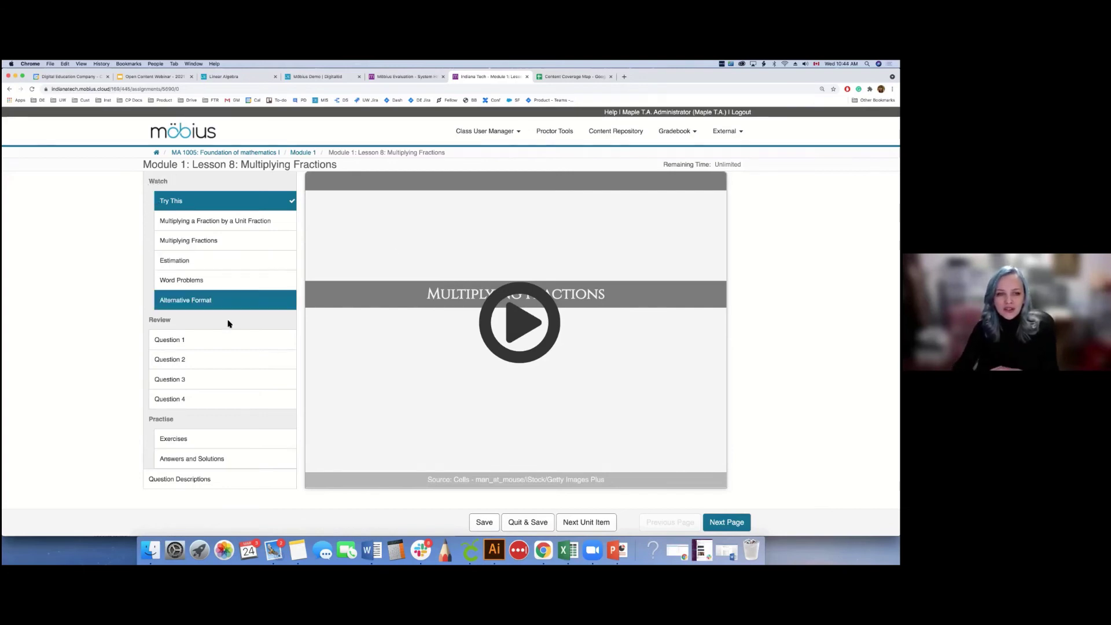
{"action": "left_click", "coordinate": [163, 340]}
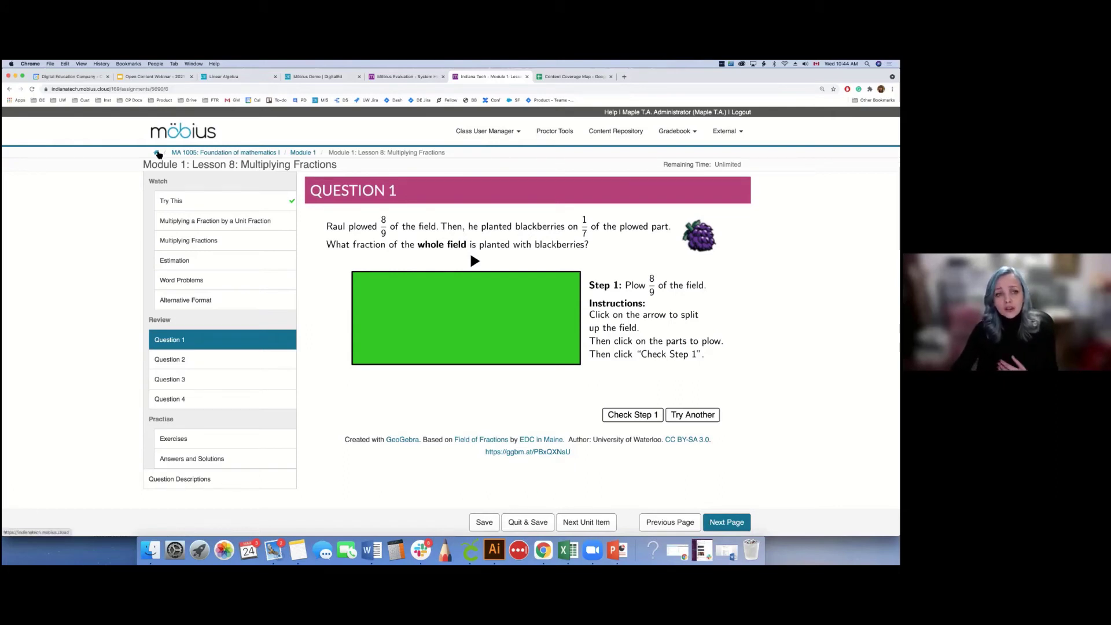
Leave the lesson for the MA 1005 class homepage, and show the Content Coverage Map spreadsheet's Overview sheet with its search box closed.
{"action": "left_click", "coordinate": [156, 152]}
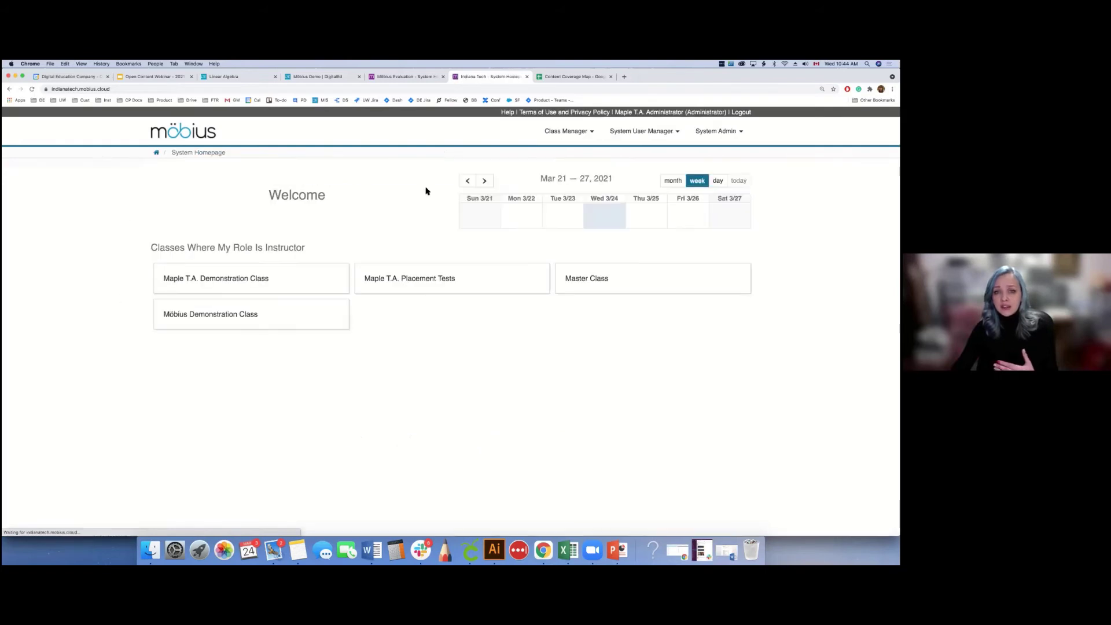
{"action": "left_click", "coordinate": [9, 90]}
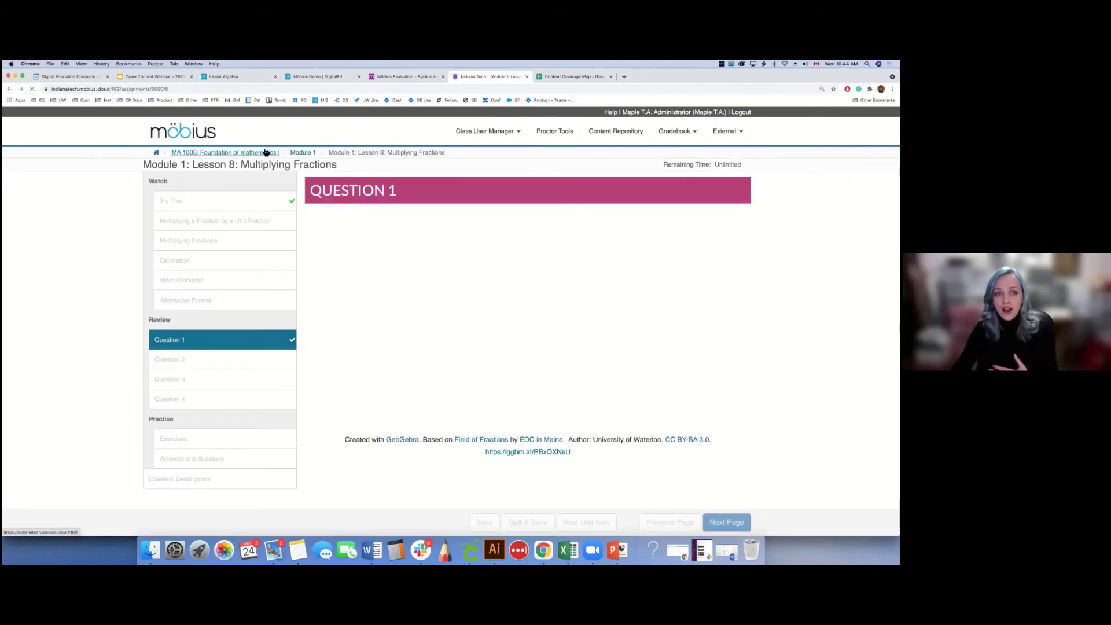
{"action": "left_click", "coordinate": [266, 152]}
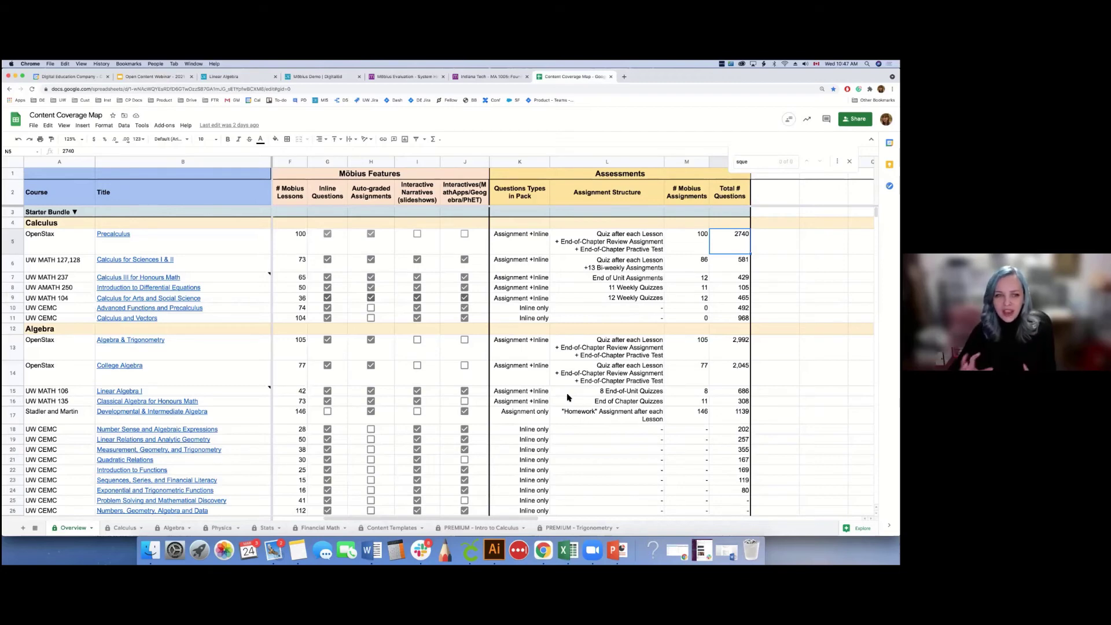
{"action": "key", "text": "Escape"}
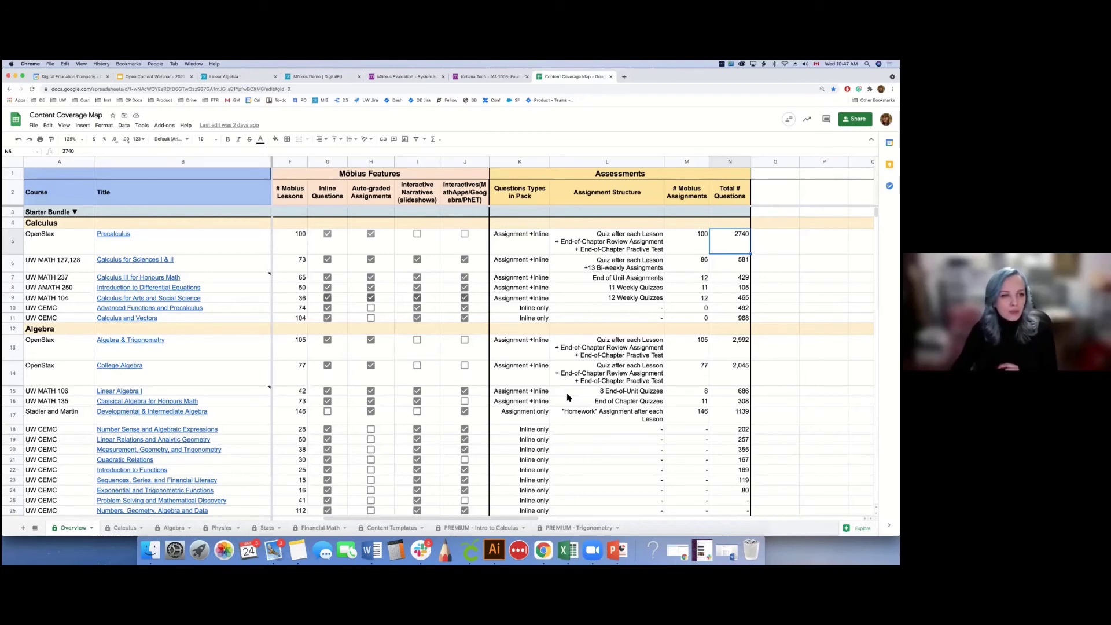
Highlight the course Title column, the Calculus for Sciences I & II row, and that course's four Möbius feature checkbox cells without changing them.
{"action": "left_click", "coordinate": [113, 161]}
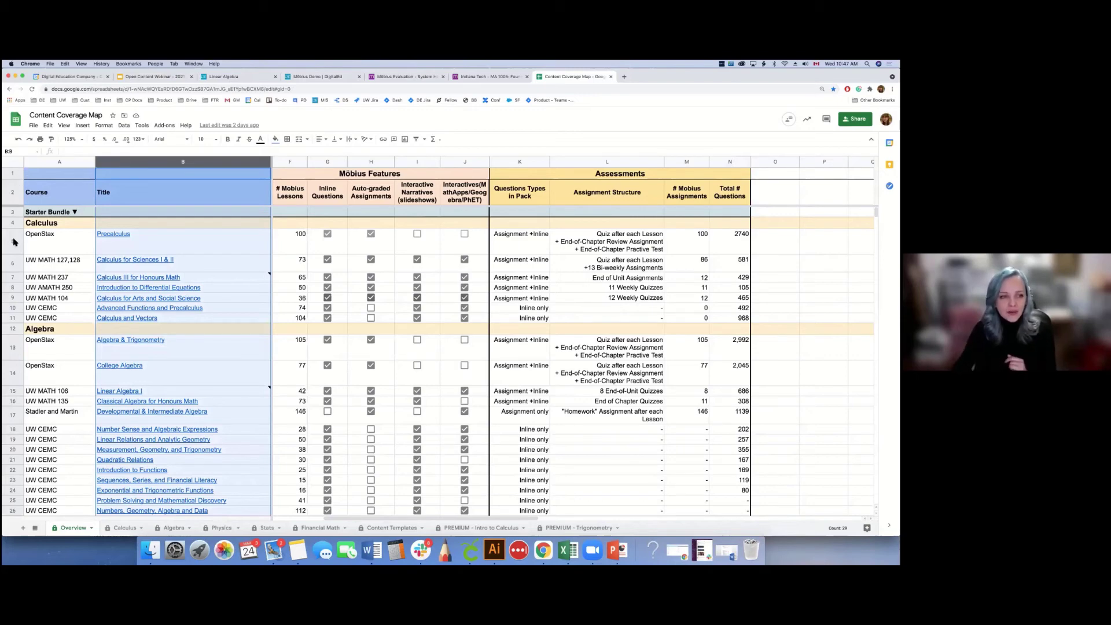
{"action": "left_click", "coordinate": [13, 266]}
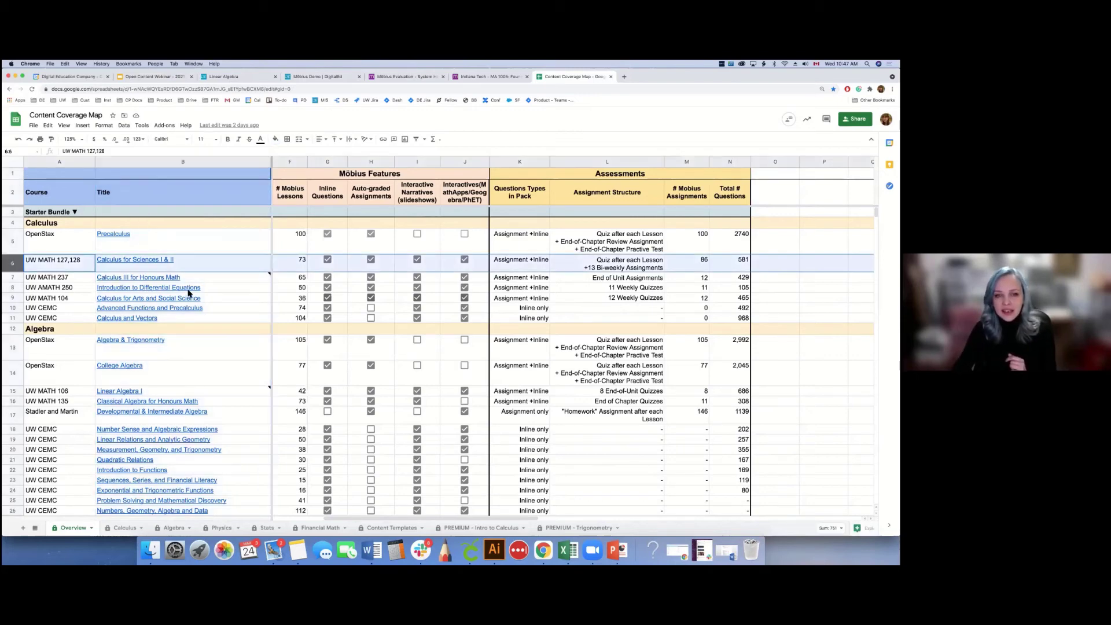
{"action": "left_click", "coordinate": [313, 261]}
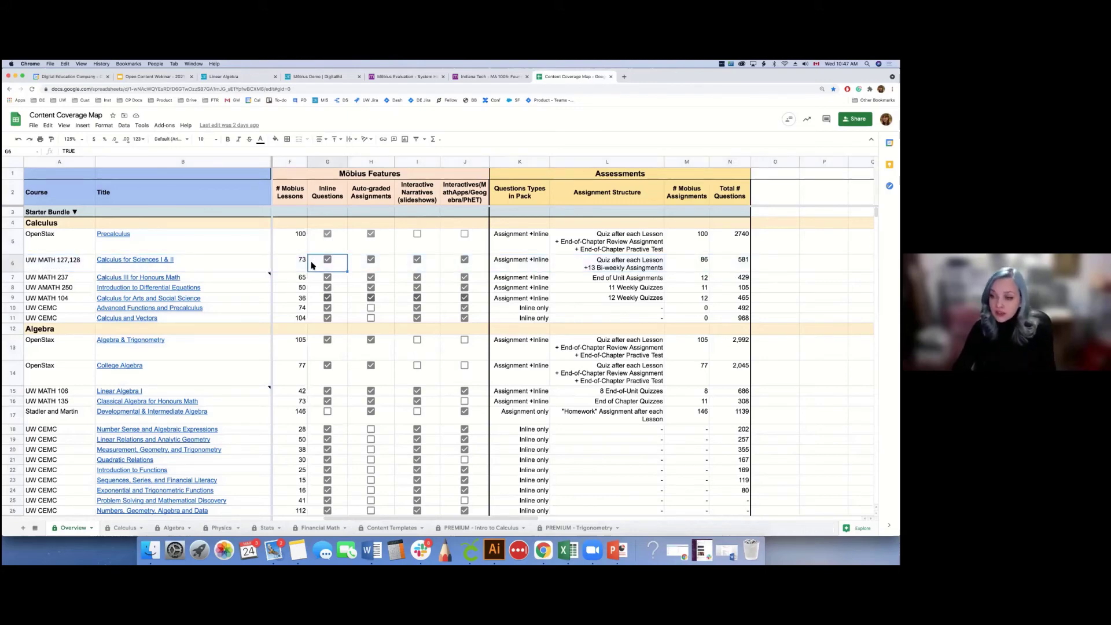
{"action": "left_click", "coordinate": [366, 265]}
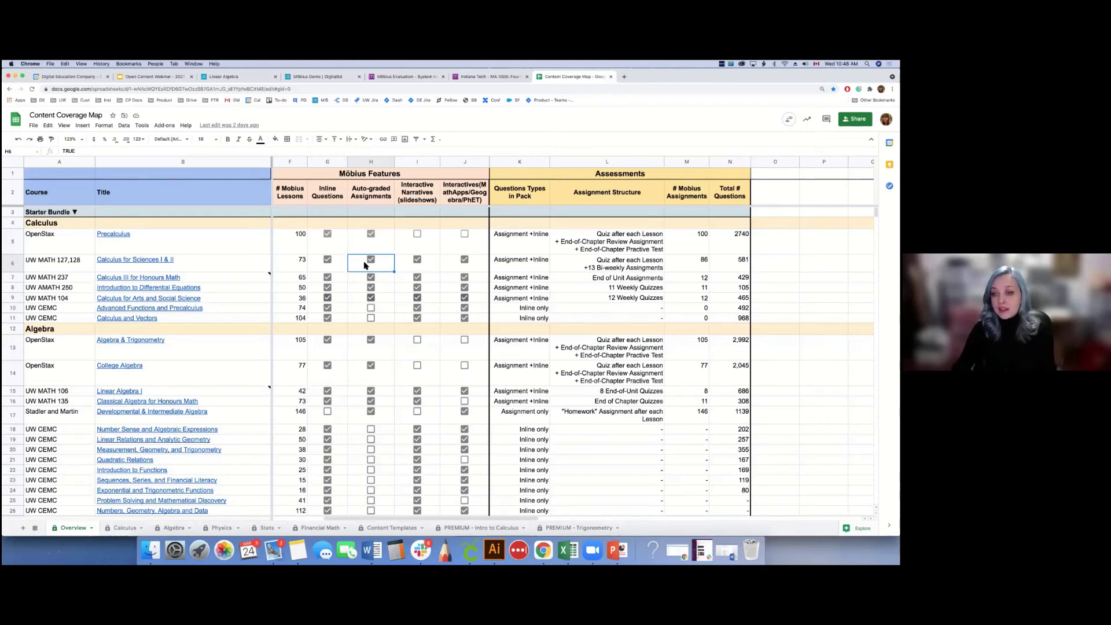
{"action": "left_click", "coordinate": [407, 265]}
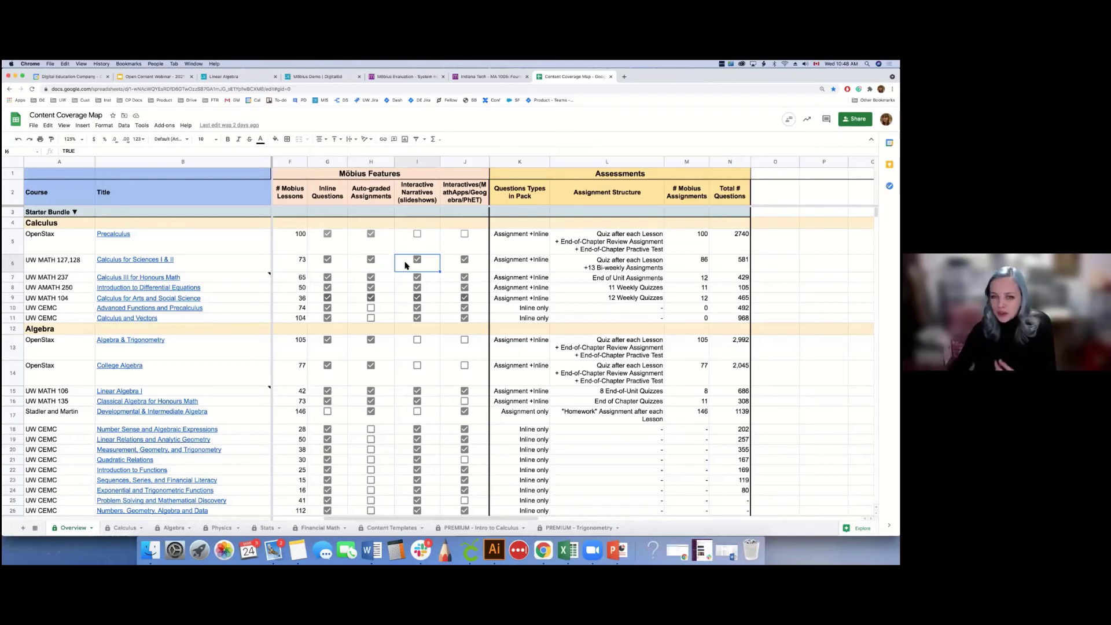
{"action": "left_click", "coordinate": [448, 267]}
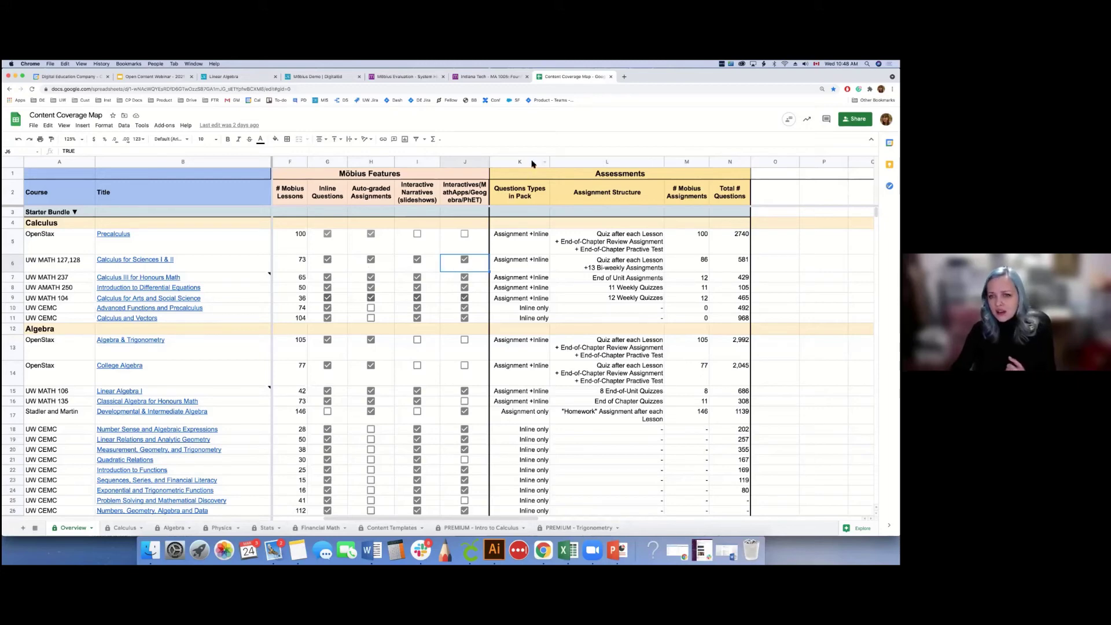
Highlight the four Assessments columns, and examine the OpenStax Precalculus row's assignment structure and total number of questions.
{"action": "left_click_drag", "start_coordinate": [535, 163], "coordinate": [727, 165]}
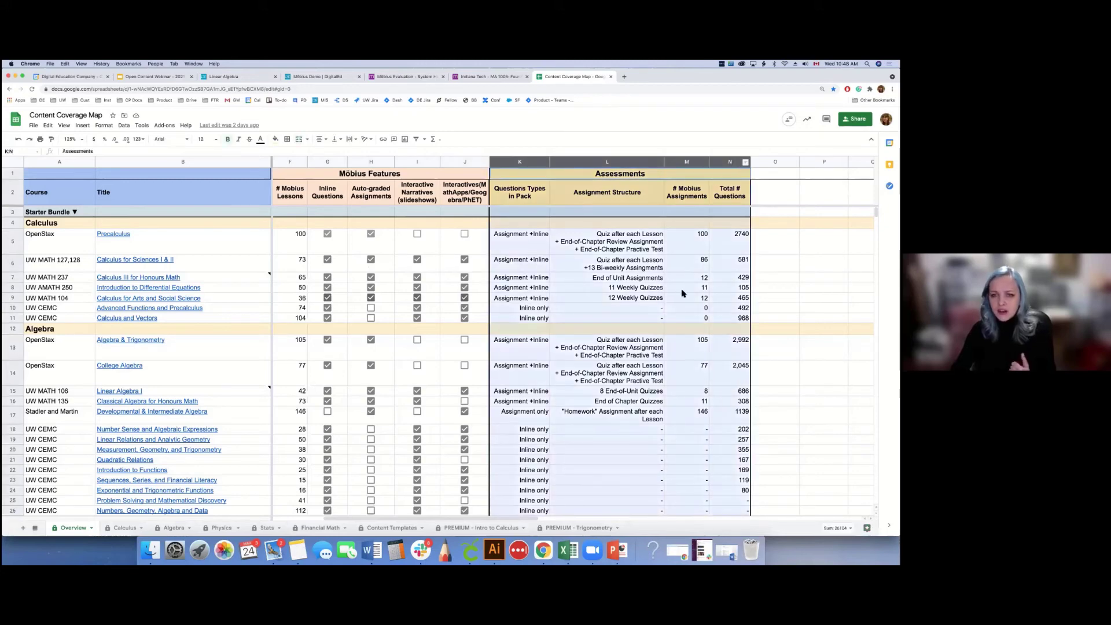
{"action": "left_click", "coordinate": [533, 278]}
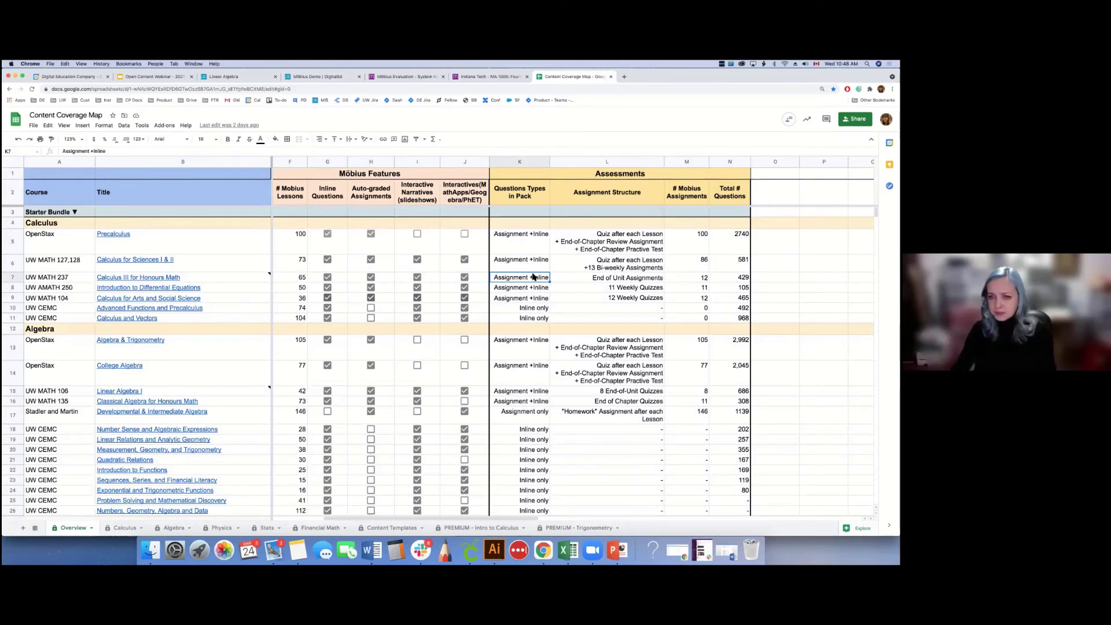
{"action": "left_click", "coordinate": [655, 242]}
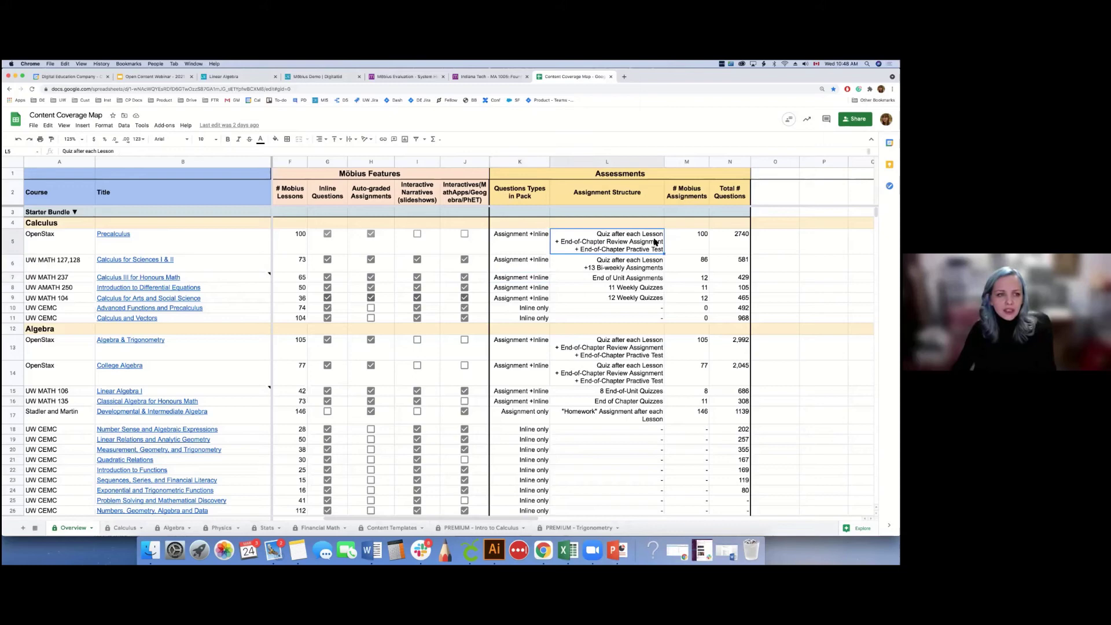
{"action": "left_click", "coordinate": [12, 241]}
{"action": "left_click", "coordinate": [585, 246]}
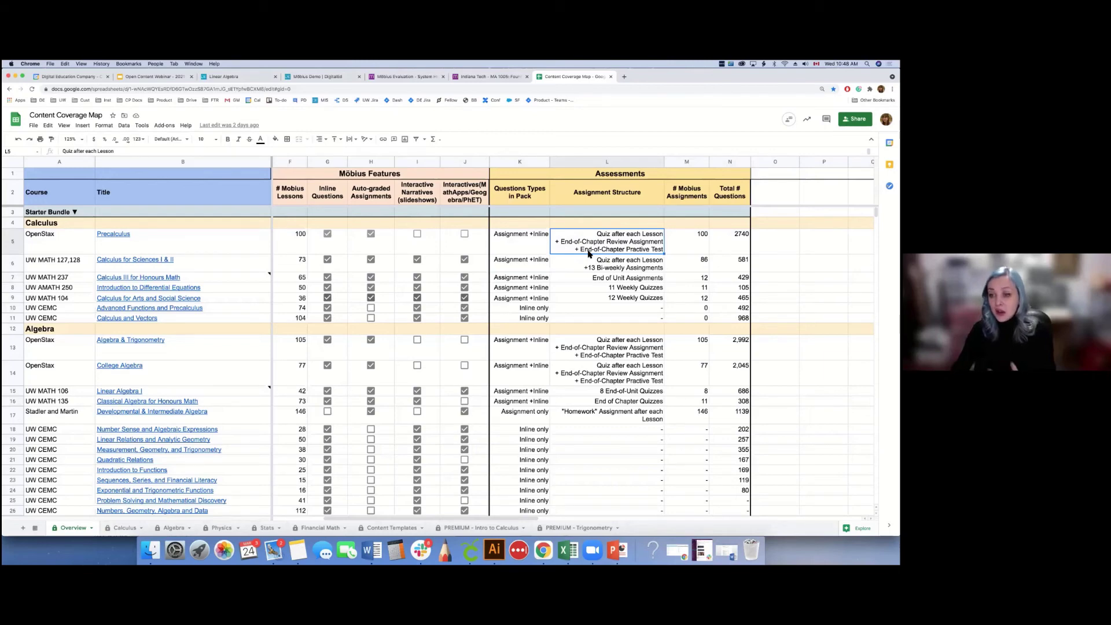
{"action": "left_click", "coordinate": [720, 237]}
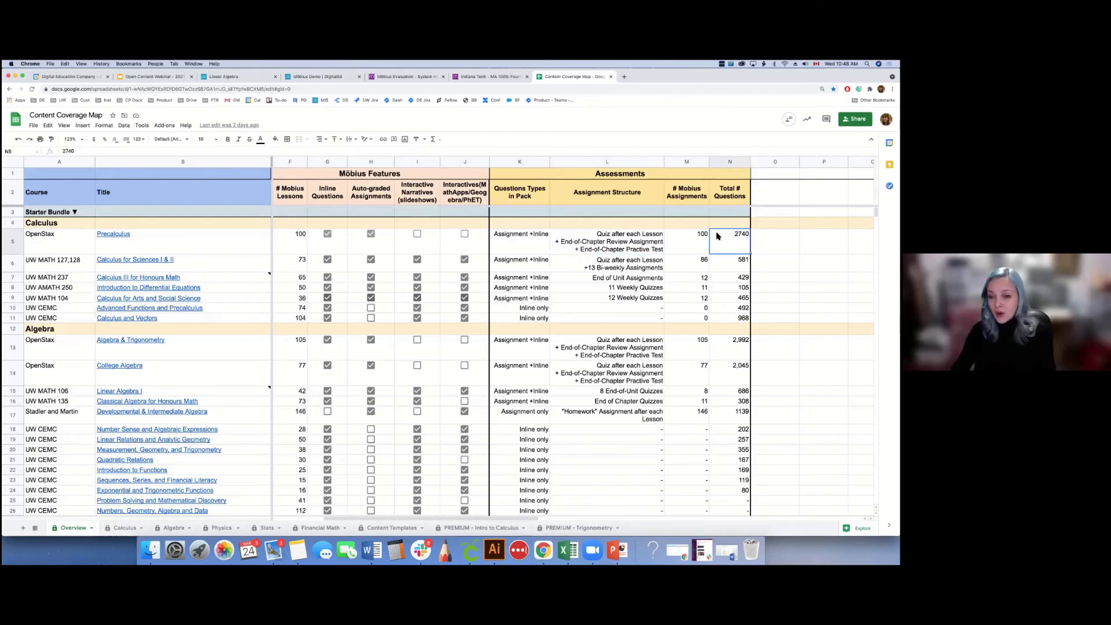
Compare the assignment structures of Introduction to Differential Equations and Calculus for Sciences I & II, and highlight the Total # Questions column.
{"action": "left_click", "coordinate": [650, 291]}
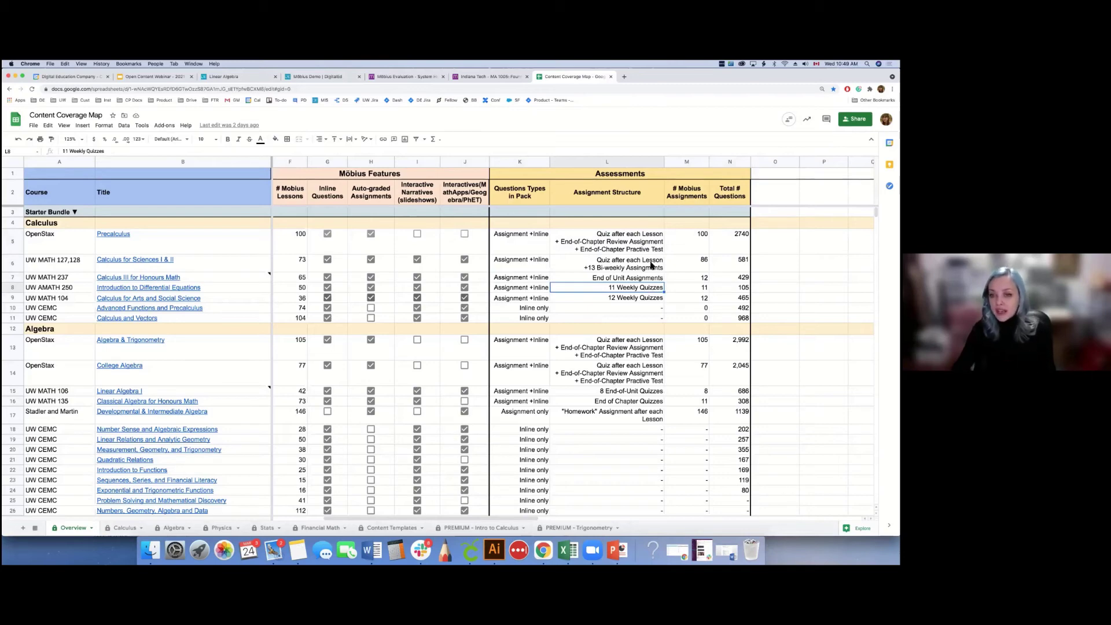
{"action": "left_click", "coordinate": [653, 265]}
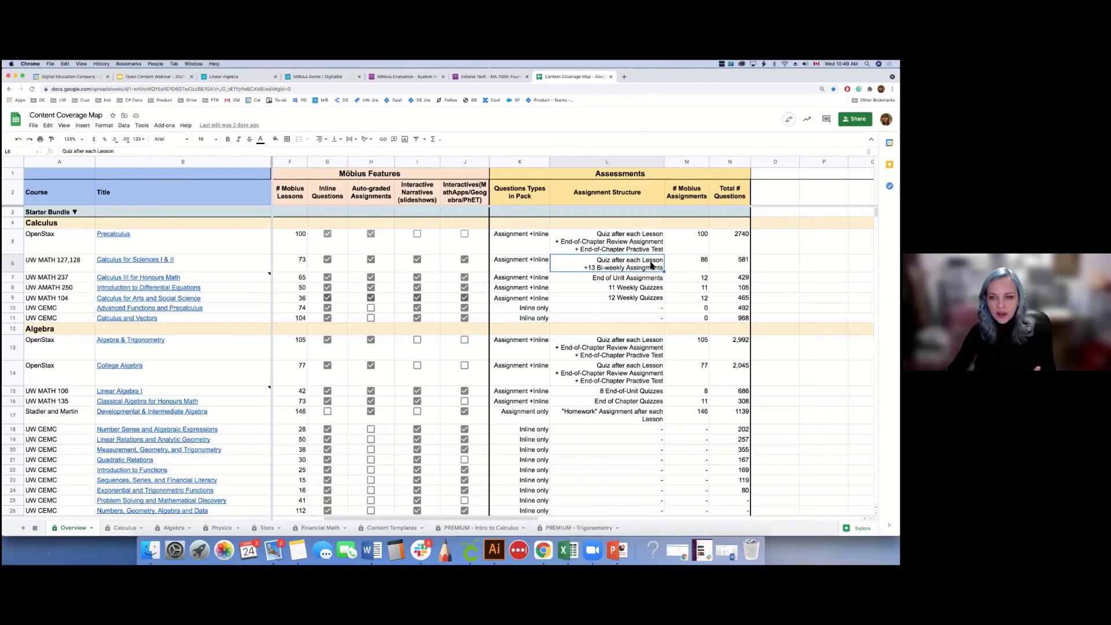
{"action": "left_click", "coordinate": [731, 161]}
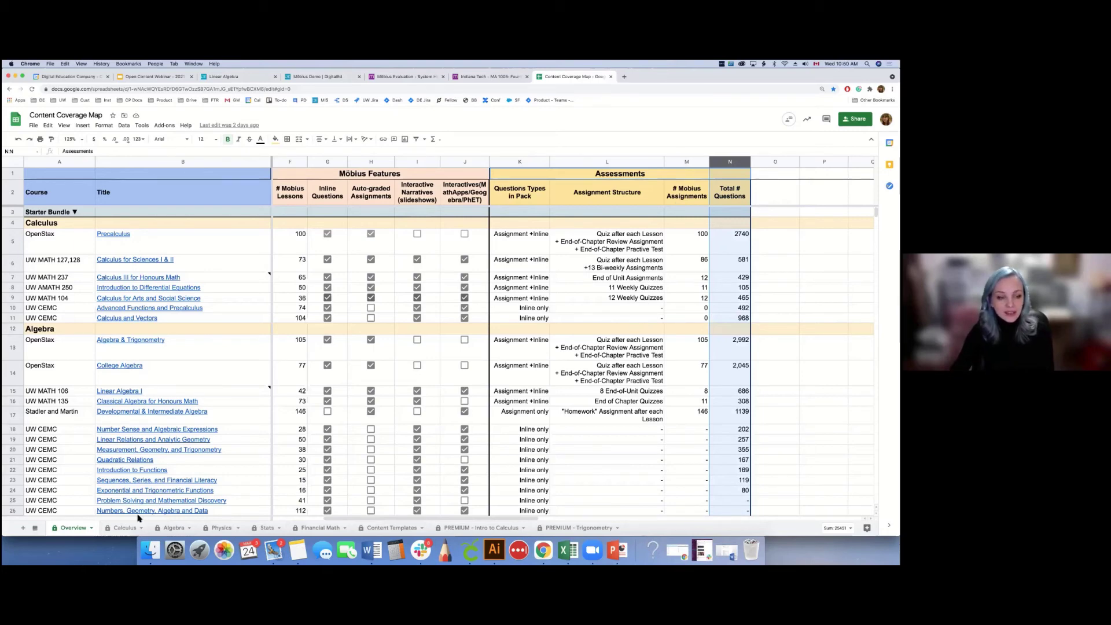
Show the Calculus sheet from its first unit and examine the OS Precalculus lessons and keywords beside the Calculus for Sciences lessons.
{"action": "left_click", "coordinate": [124, 528]}
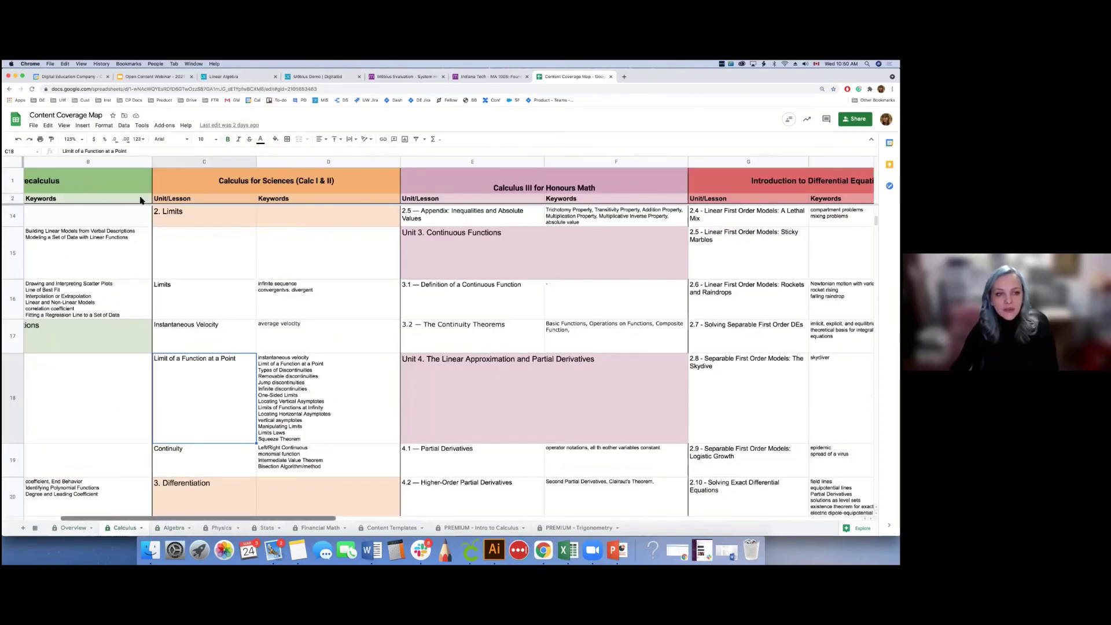
{"action": "scroll", "coordinate": [145, 183], "scroll_direction": "left", "scroll_amount": 3}
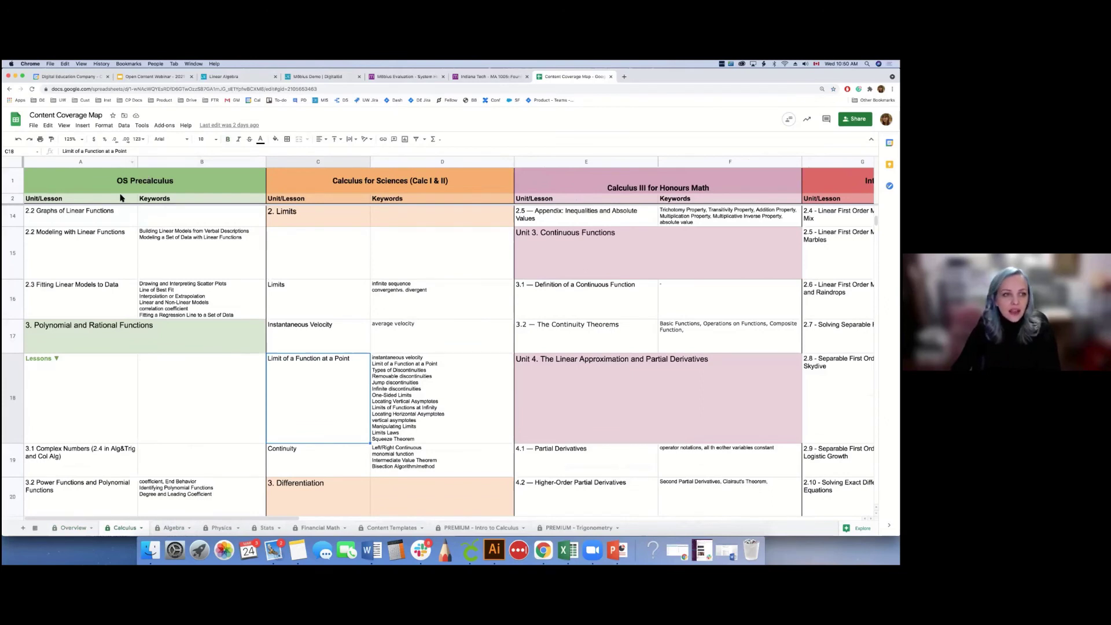
{"action": "left_click", "coordinate": [120, 162]}
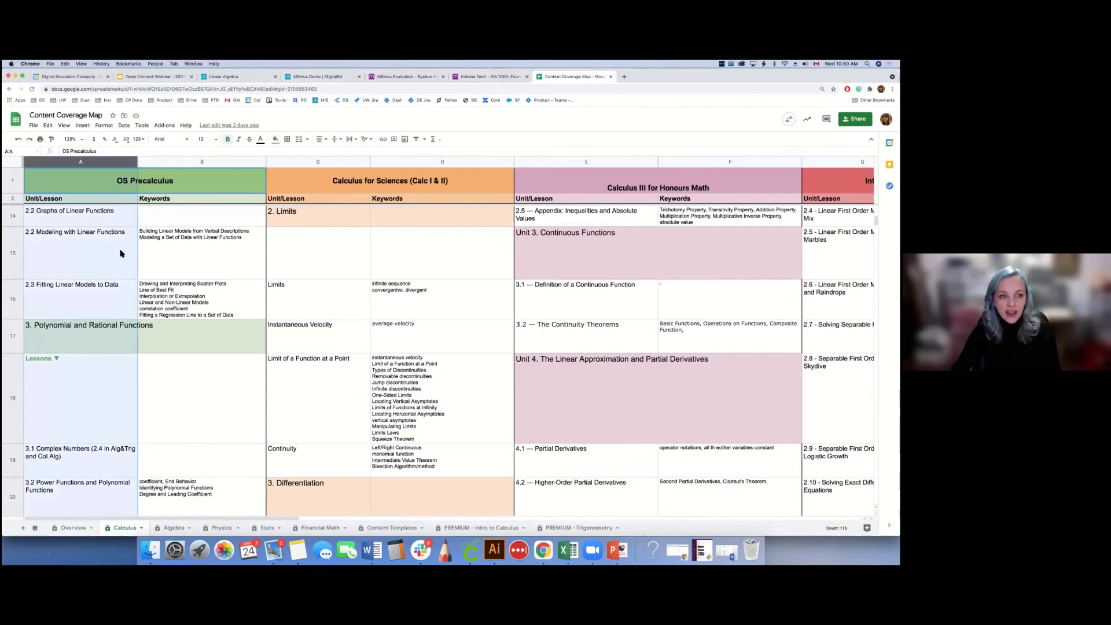
{"action": "scroll", "coordinate": [84, 194], "scroll_direction": "up", "scroll_amount": 3}
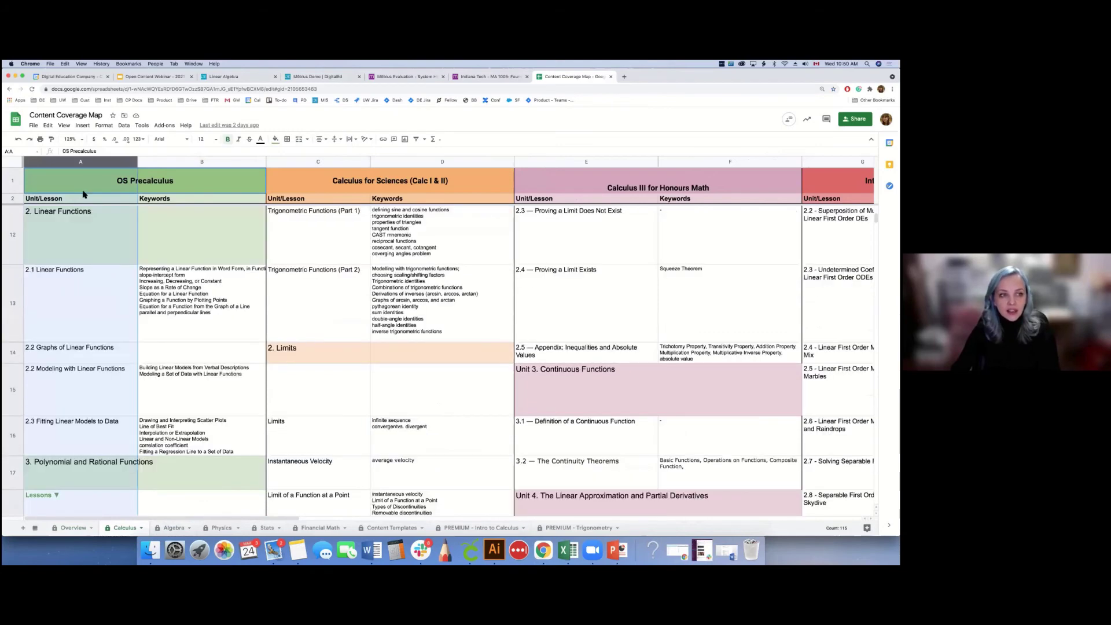
{"action": "scroll", "coordinate": [84, 196], "scroll_direction": "up", "scroll_amount": 5}
{"action": "left_click", "coordinate": [81, 242]}
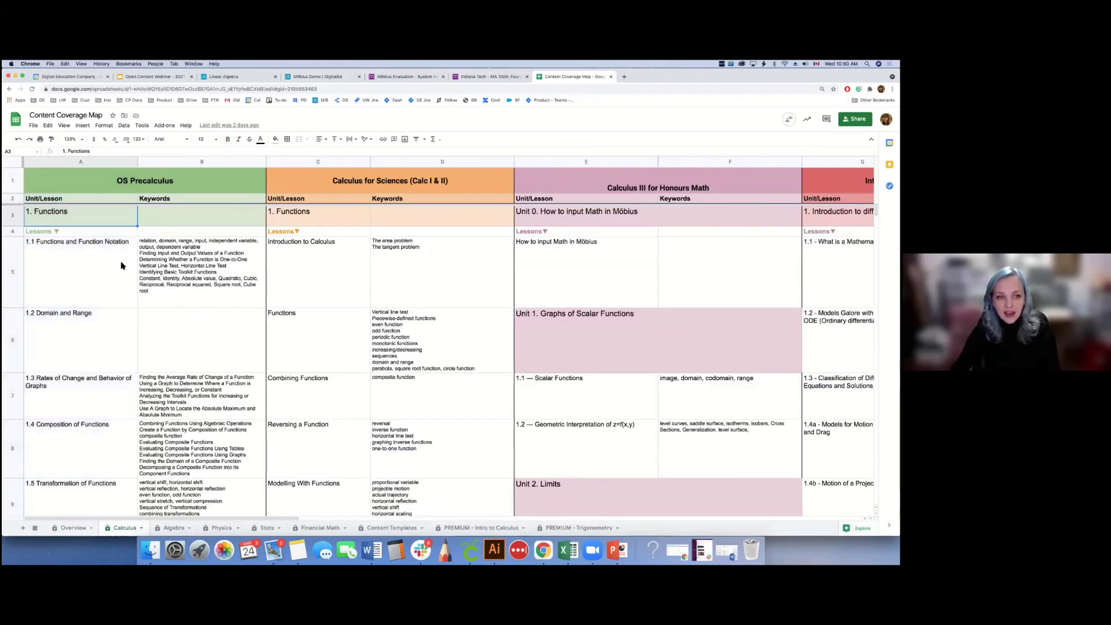
{"action": "left_click", "coordinate": [184, 274]}
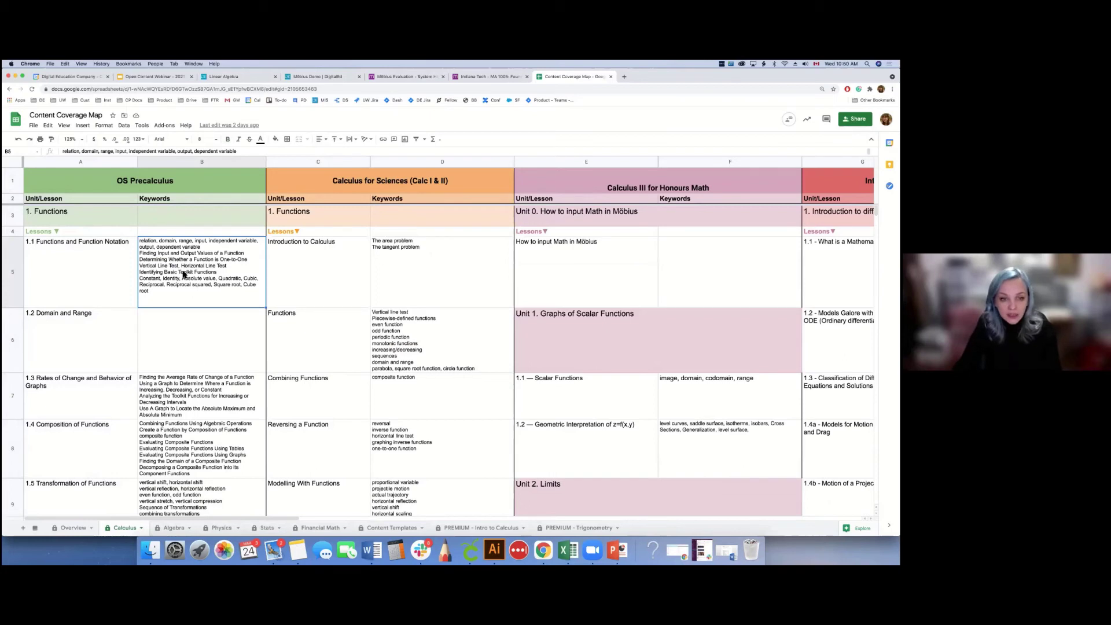
{"action": "left_click", "coordinate": [311, 297]}
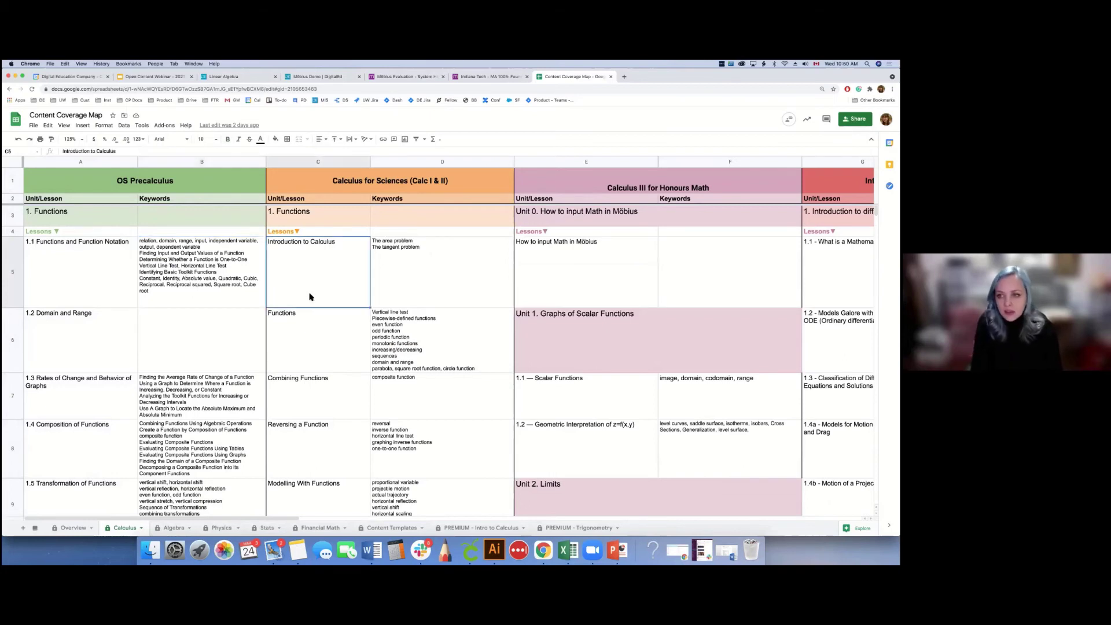
Search the Calculus sheet for "squeeze" and go to the second match, in the Calculus for Sciences keywords.
{"action": "key", "text": "cmd+f"}
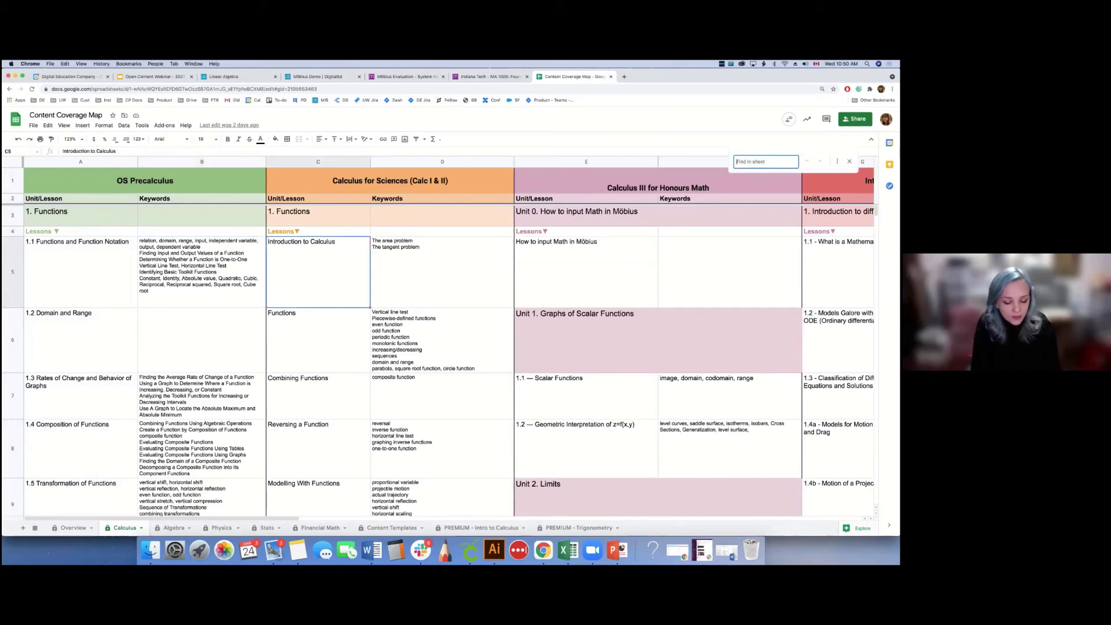
{"action": "type", "text": "squ"}
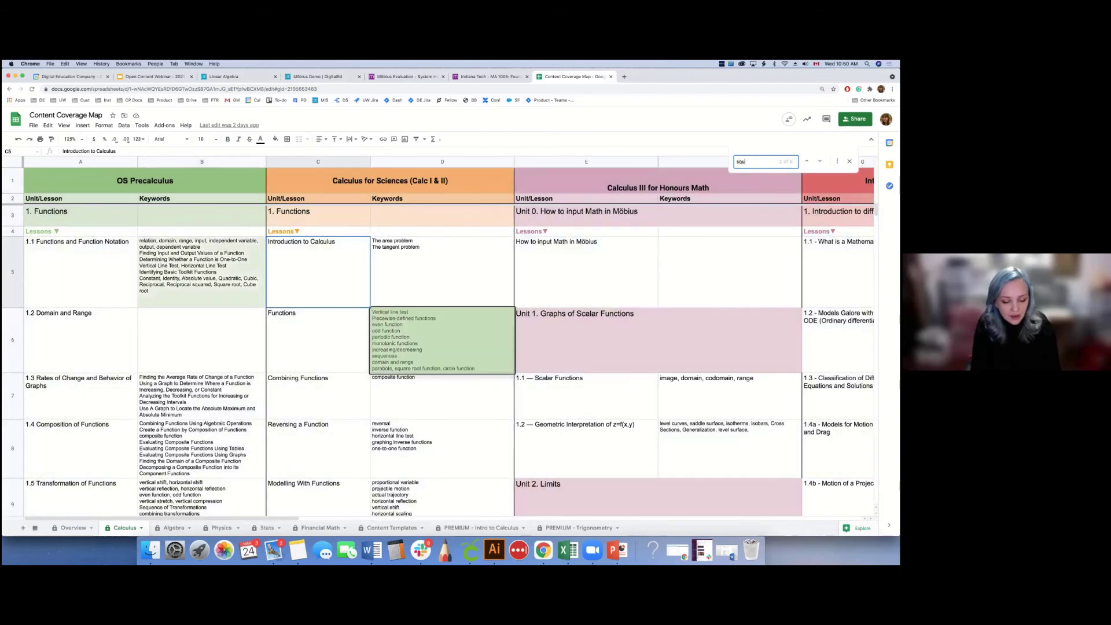
{"action": "type", "text": "eeze"}
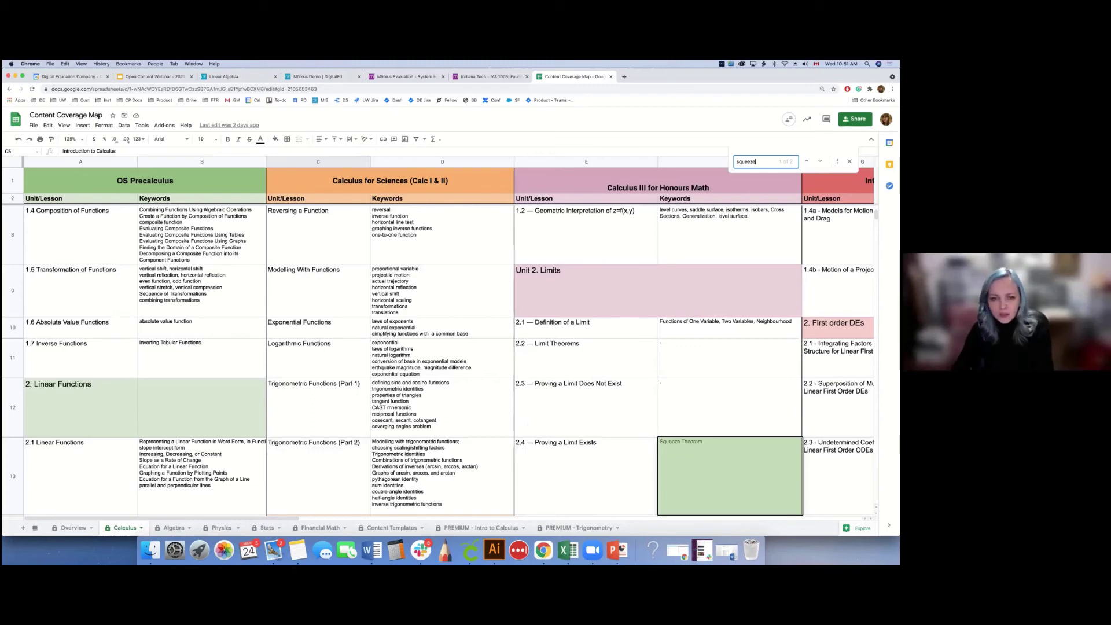
{"action": "key", "text": "Return"}
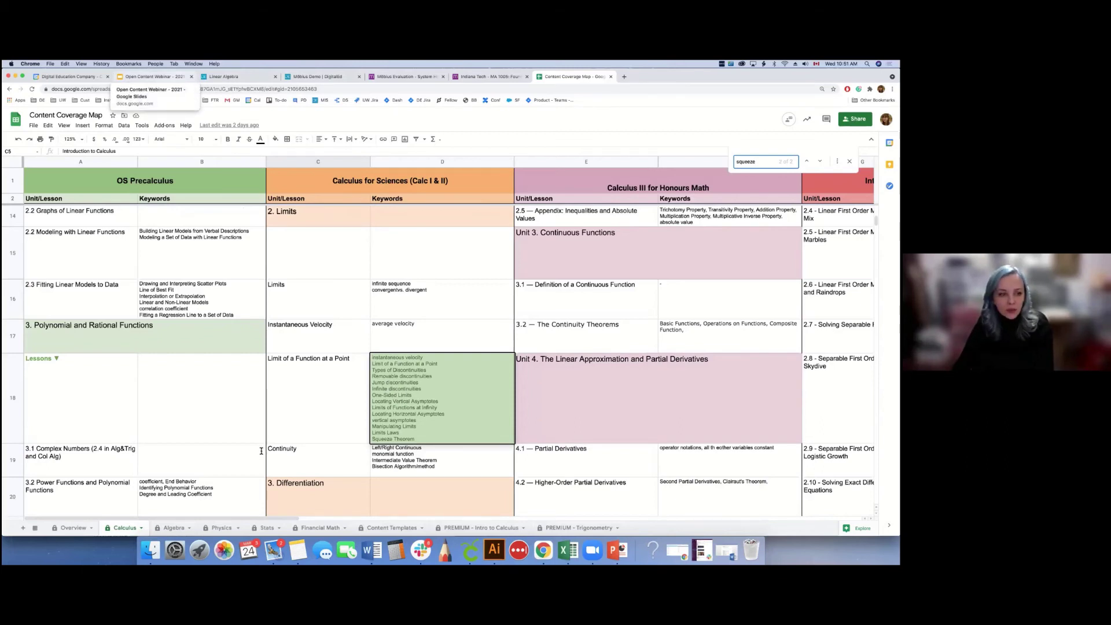
Switch to the Open Content Webinar - 2021 presentation in Google Slides and start the slideshow from the final "Questions?" slide.
{"action": "key", "text": "super+2"}
{"action": "key", "text": "Down"}
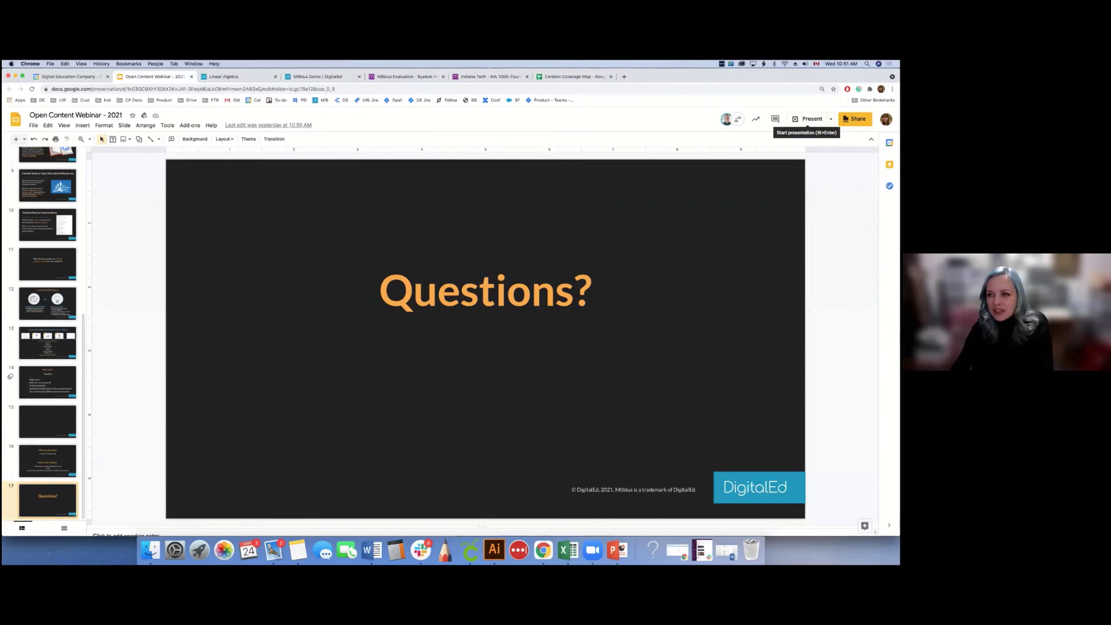
{"action": "left_click", "coordinate": [810, 118]}
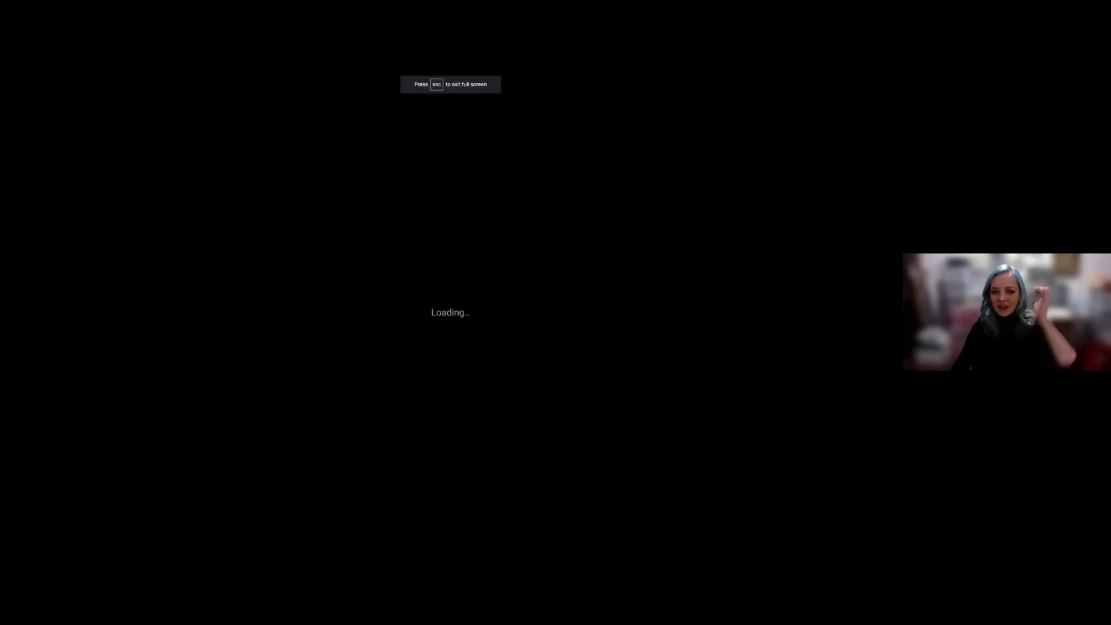